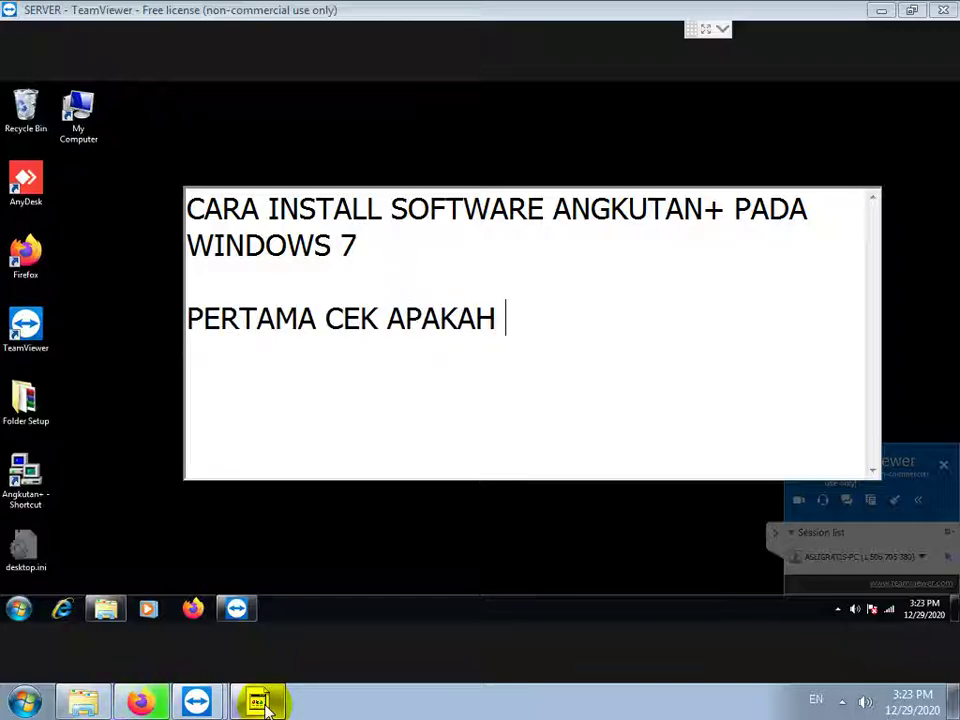
Complete the second note line as "PERTAMA CEK APAKAH SUDAH PERNAH DIINSTALL MYSQL SEBELUMNYA".
text(AH PERNAH DIINSTALL MYSQL S)
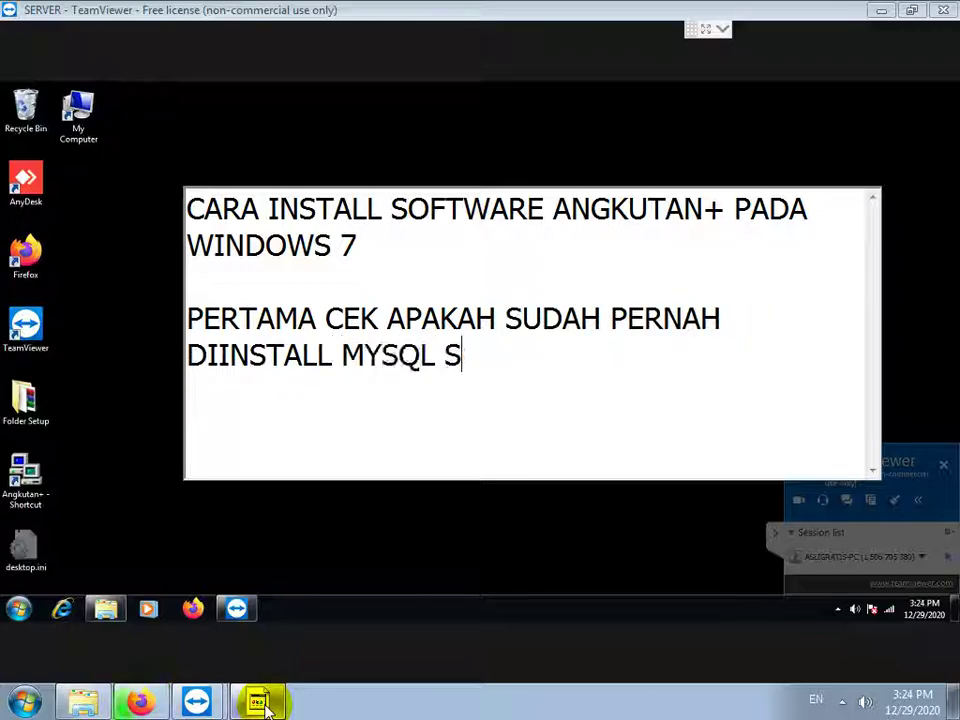
text(EBELUMNYA)
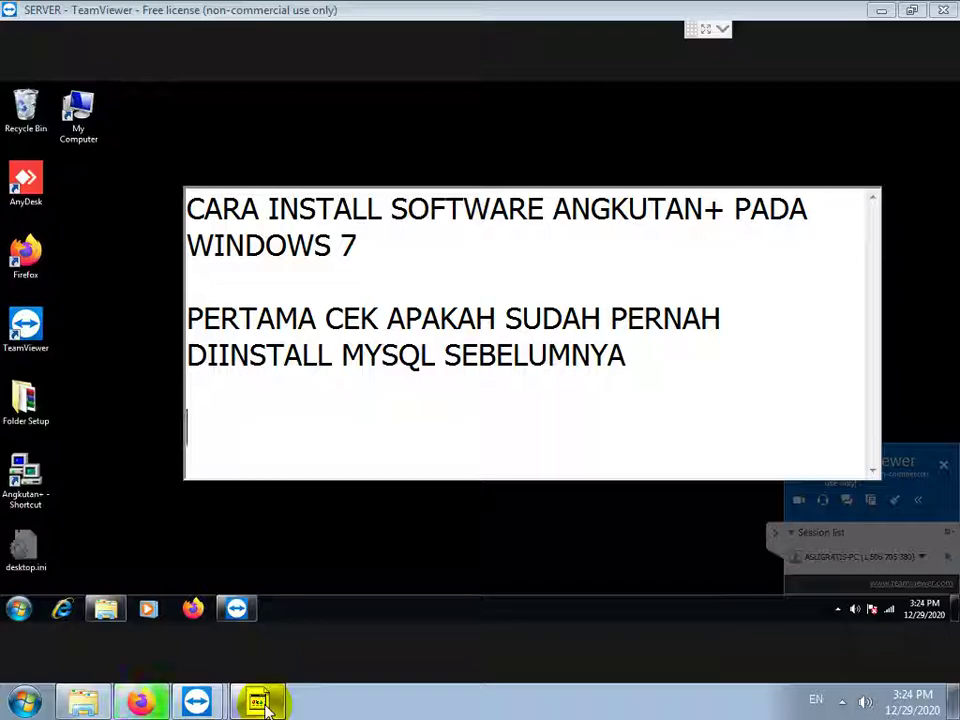
Look in the remote computer's installed programs for the MySQL folder and open MySQL Administrator from it.
click(20, 610)
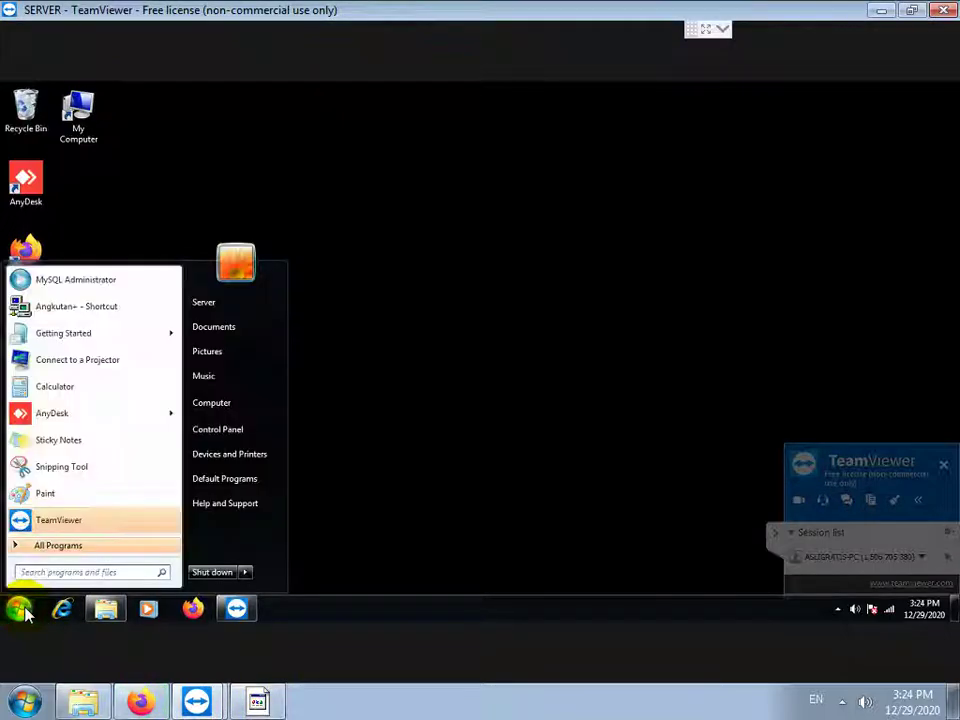
click(66, 546)
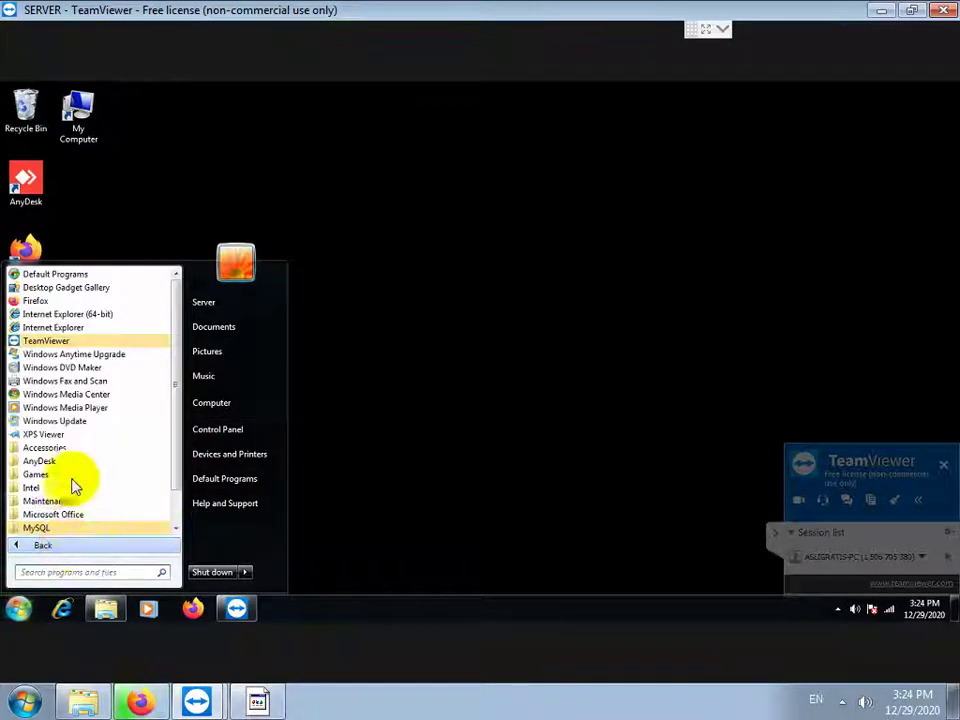
scroll(75, 470, down, 1)
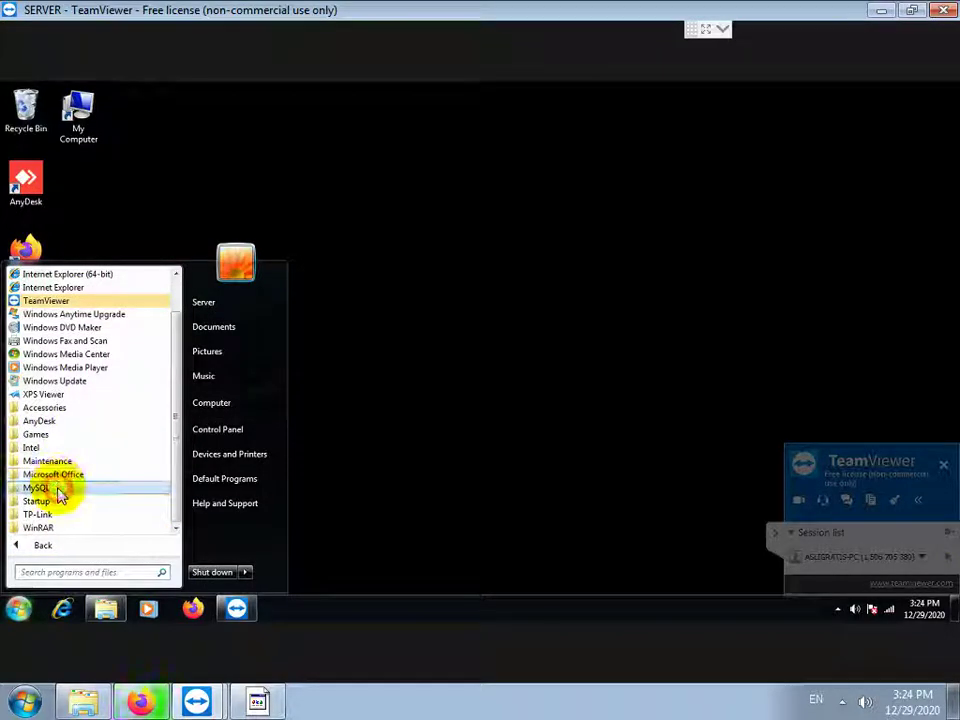
click(37, 487)
scroll(100, 476, down, 1)
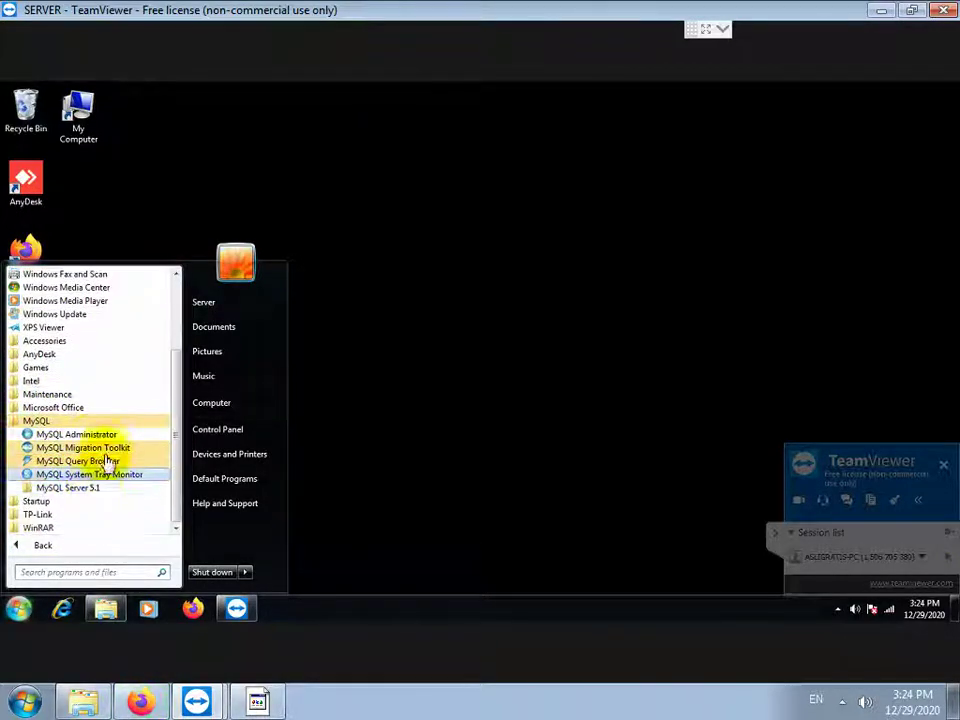
click(108, 436)
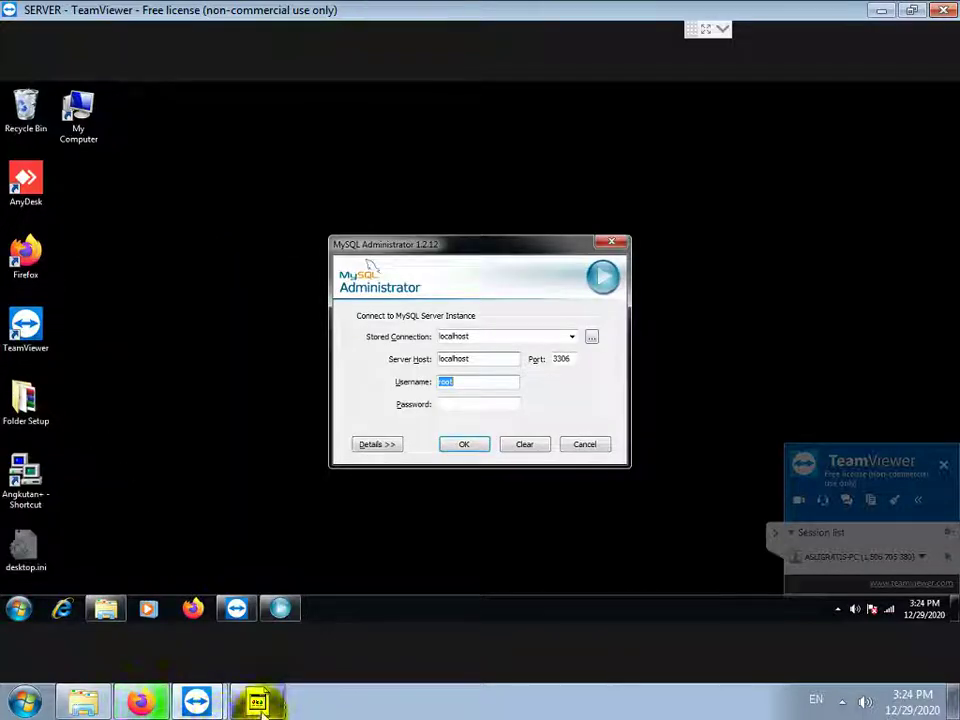
Connect MySQL Administrator to the localhost server instance as root.
click(471, 411)
click(469, 406)
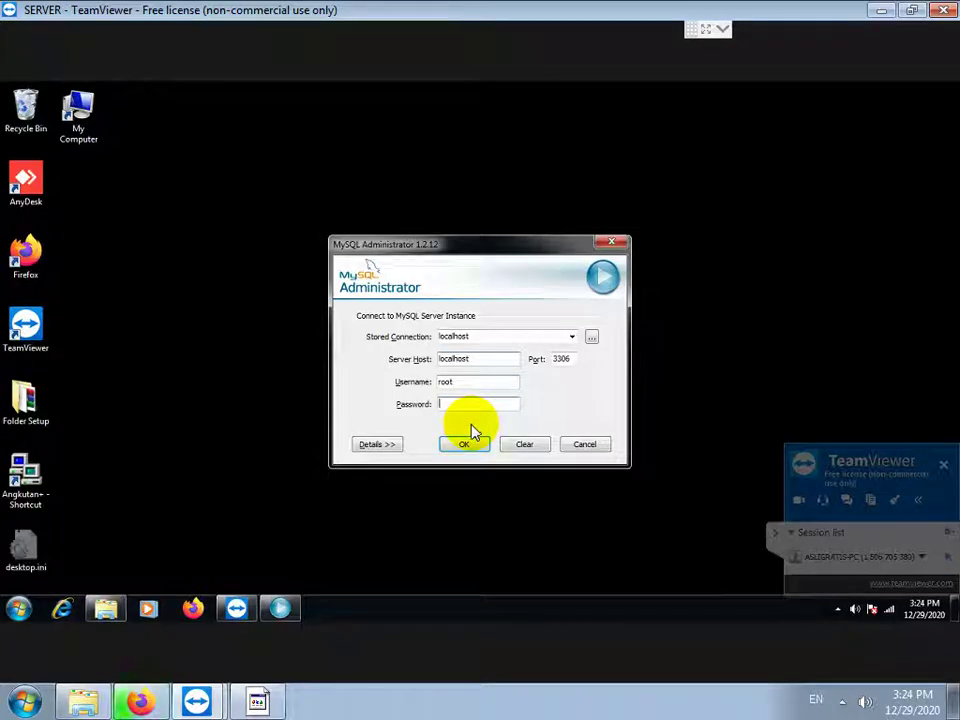
click(464, 443)
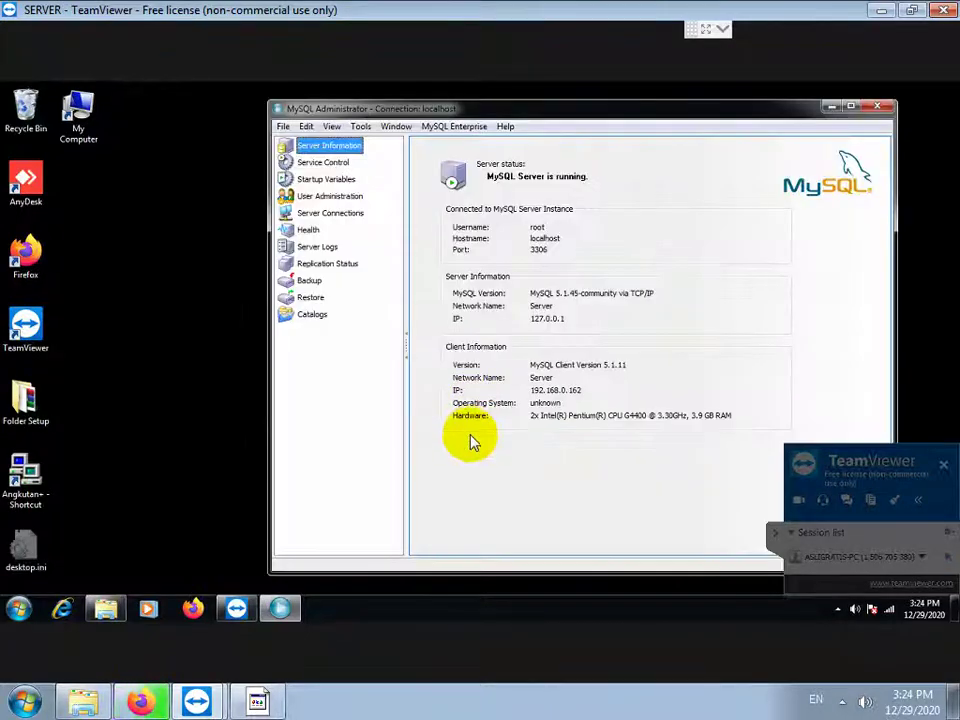
Add the line "TERNYATA SUDAH DIINSTALL DAN SUDAH BISA LOGIN MYSQL ADMINISTRATOR" to the on-screen note, followed by blank lines.
click(257, 703)
text(TERNY)
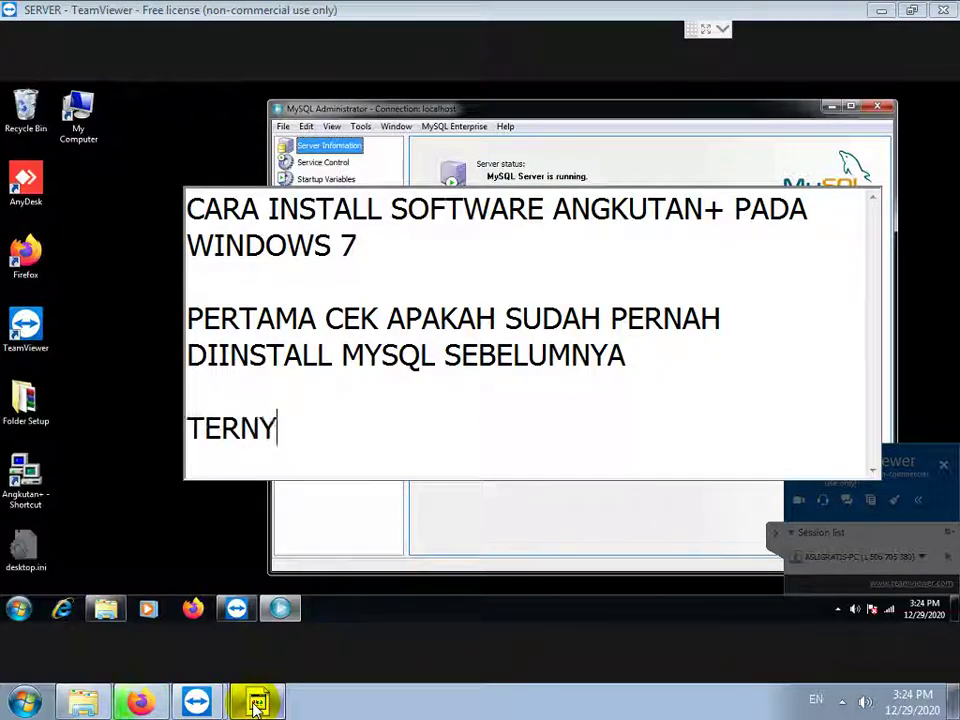
text(ATA SUDAH )
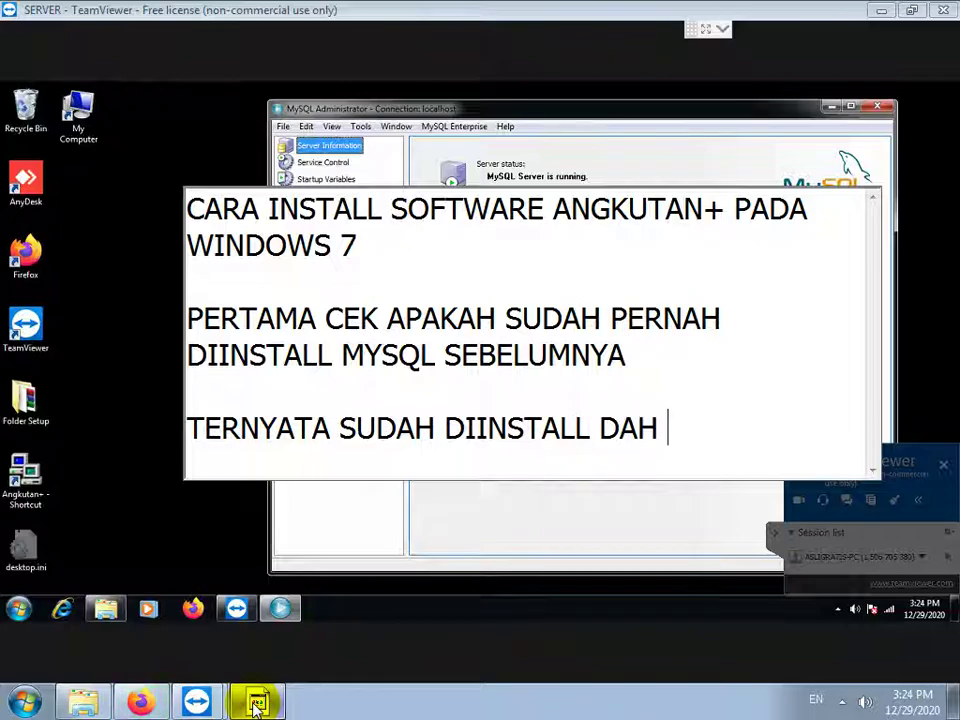
text(DIINSTALL DAN SUDAH BISA L)
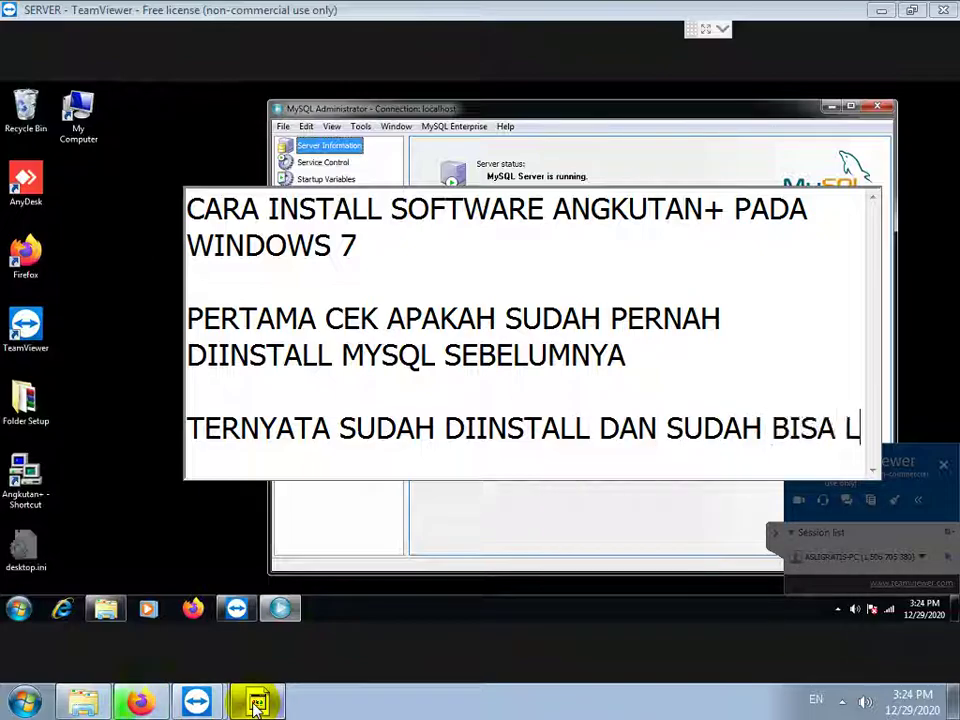
text(OGIN MYSQL ADMINIS)
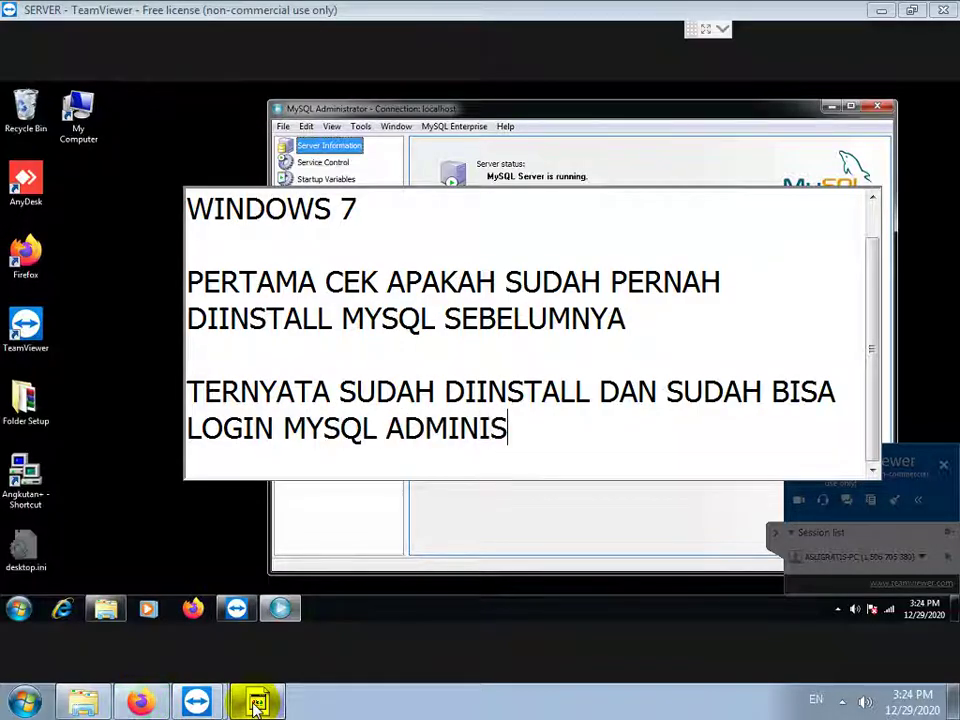
text(TRATOR)
key(Return)
key(Return)
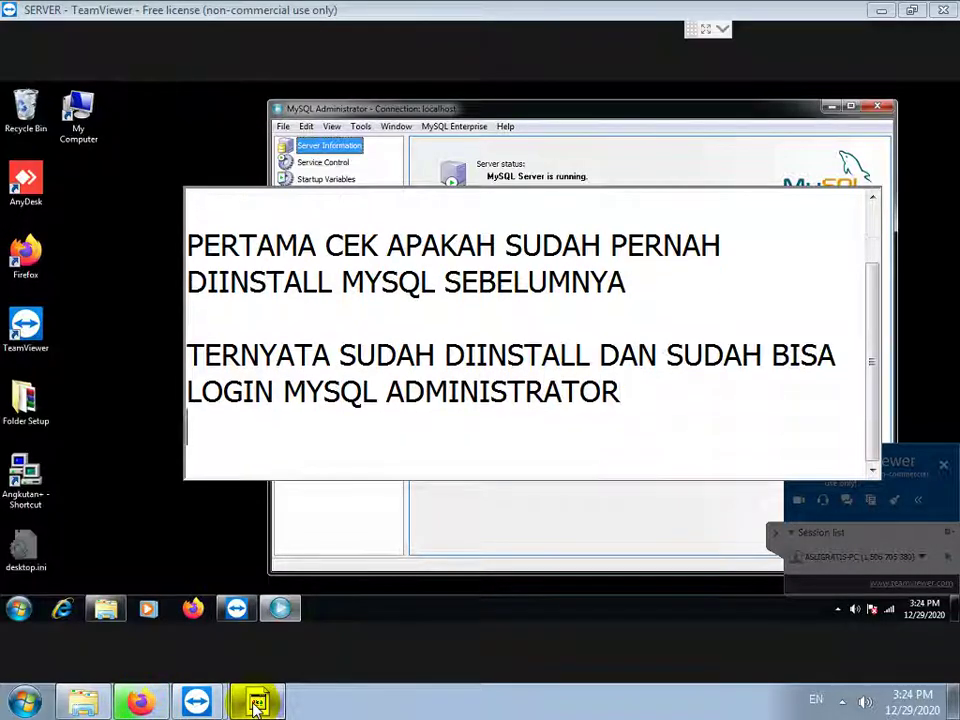
Add the line "SELANJUTNYA CEK APAKAH SUDAH DIPASANG DATABASE .SQL NYA" to the on-screen note.
text(SELANJUTN)
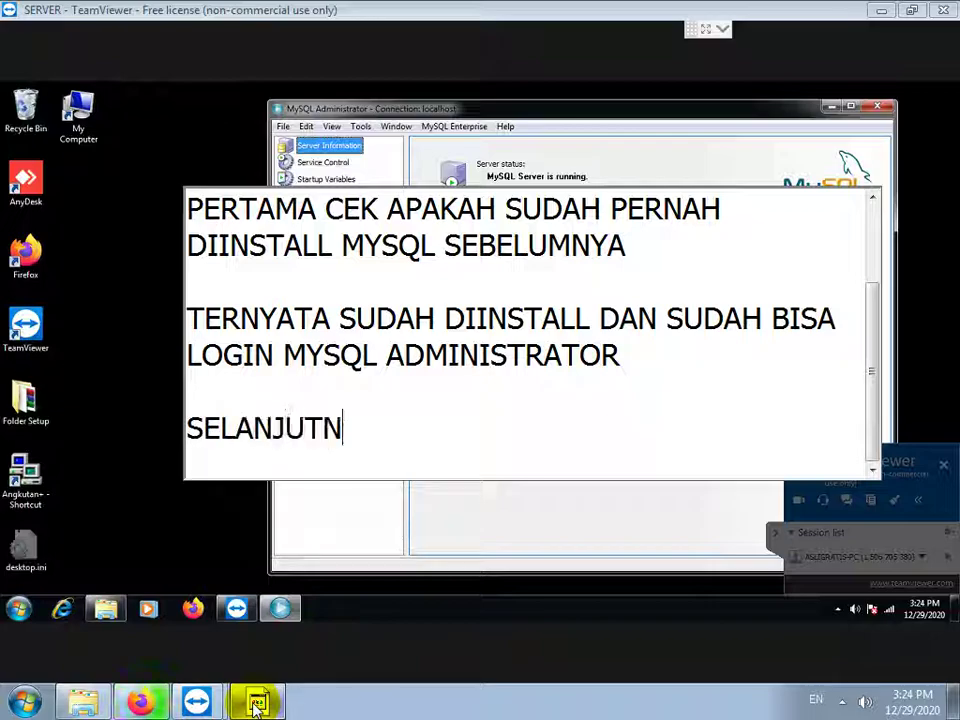
text(YA CEK APAKAH )
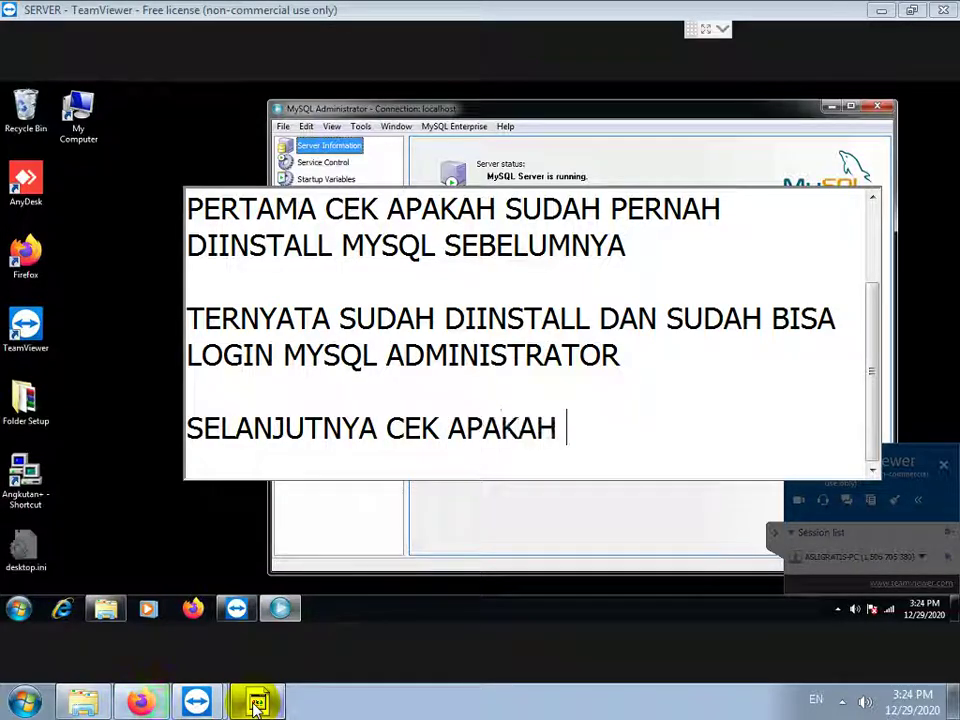
text(SUDAH DIPASANG)
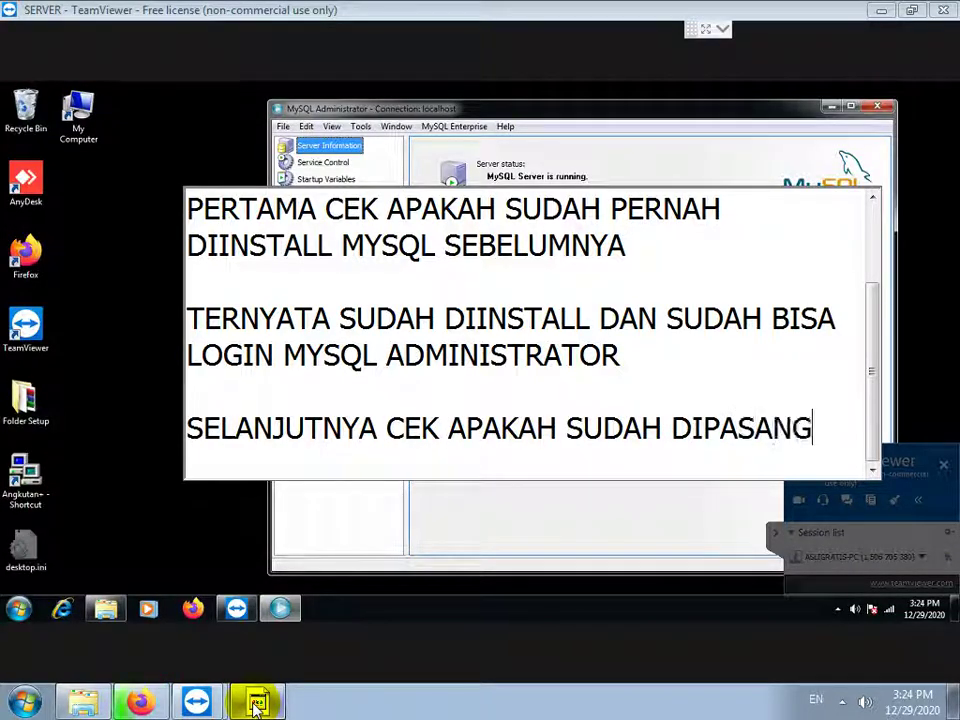
text( DATABASE .SQL N)
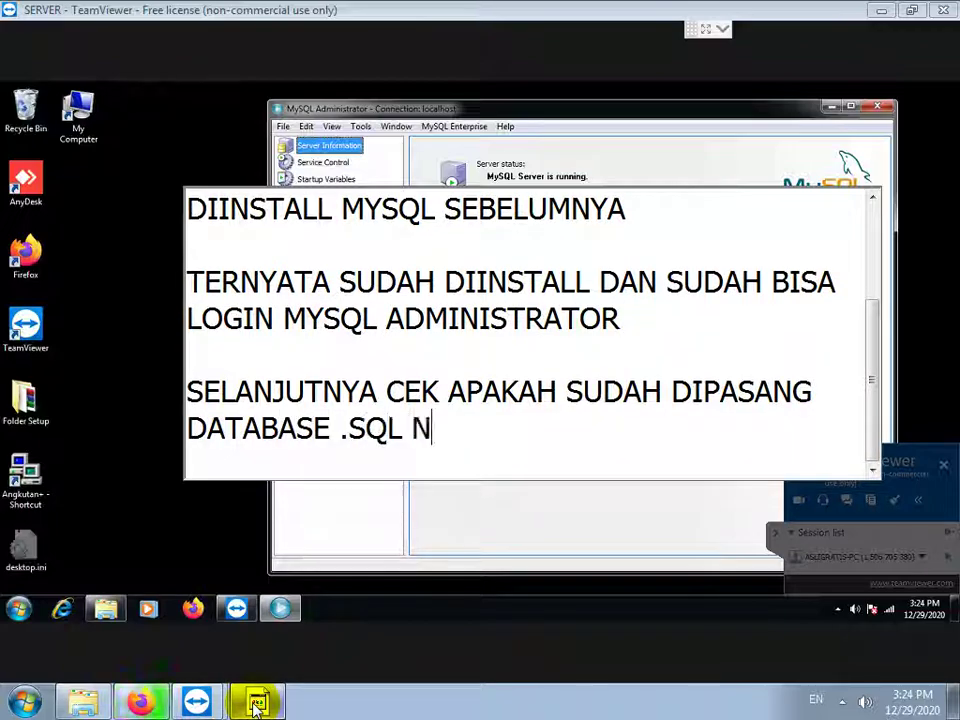
text(YA)
key(Return)
Return to MySQL Administrator and check its Backup section for the list of available schemas.
click(328, 492)
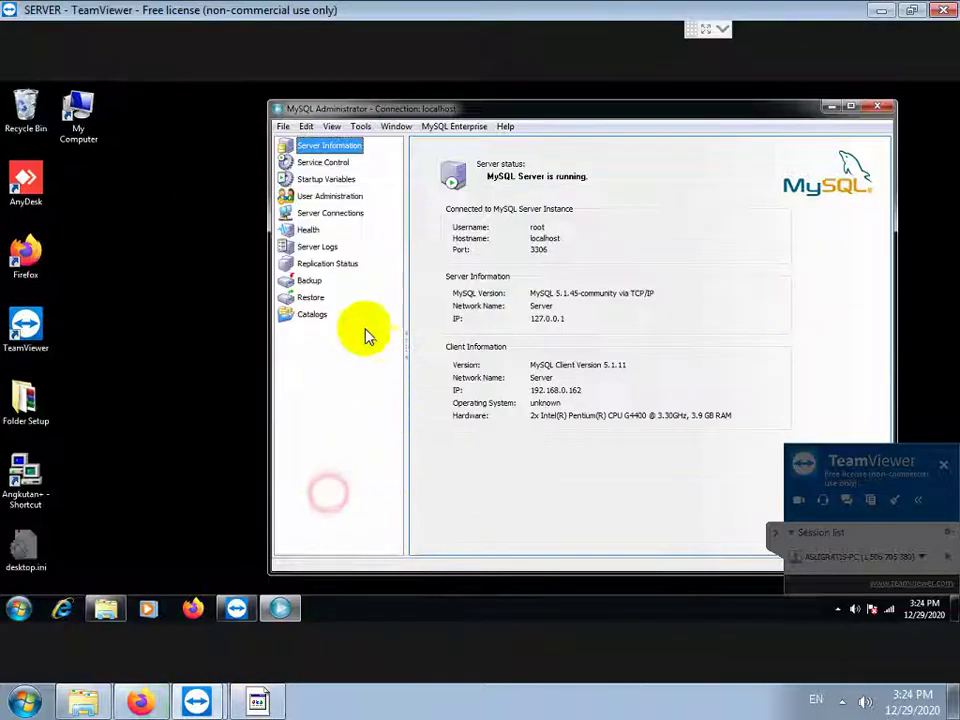
click(309, 281)
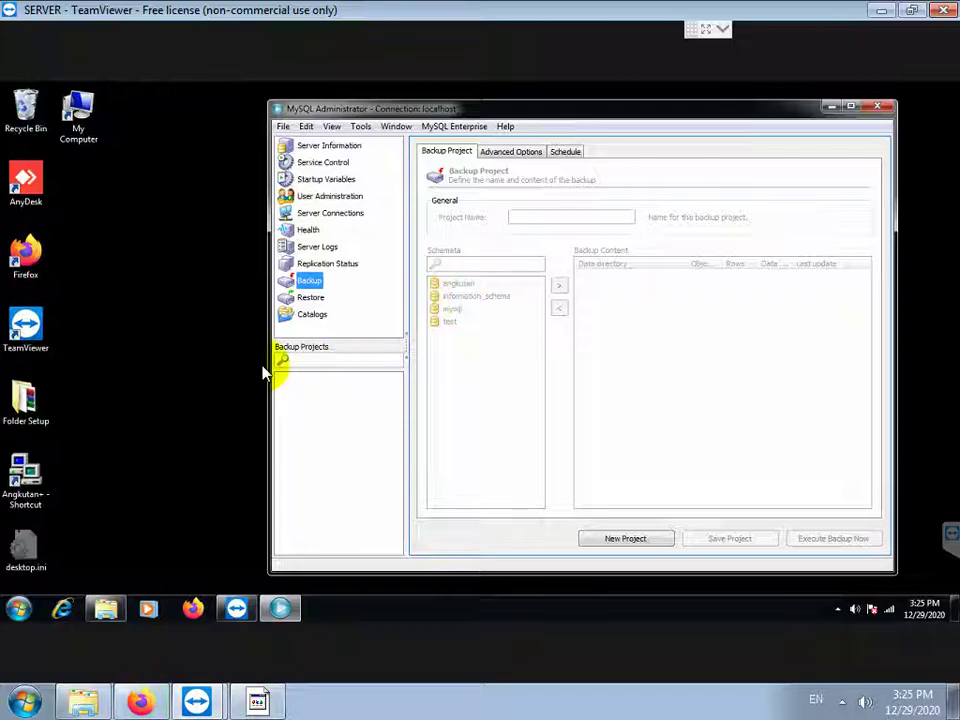
Launch Angkutan+ from its desktop shortcut, view its database server settings and close them without saving.
double_click(38, 484)
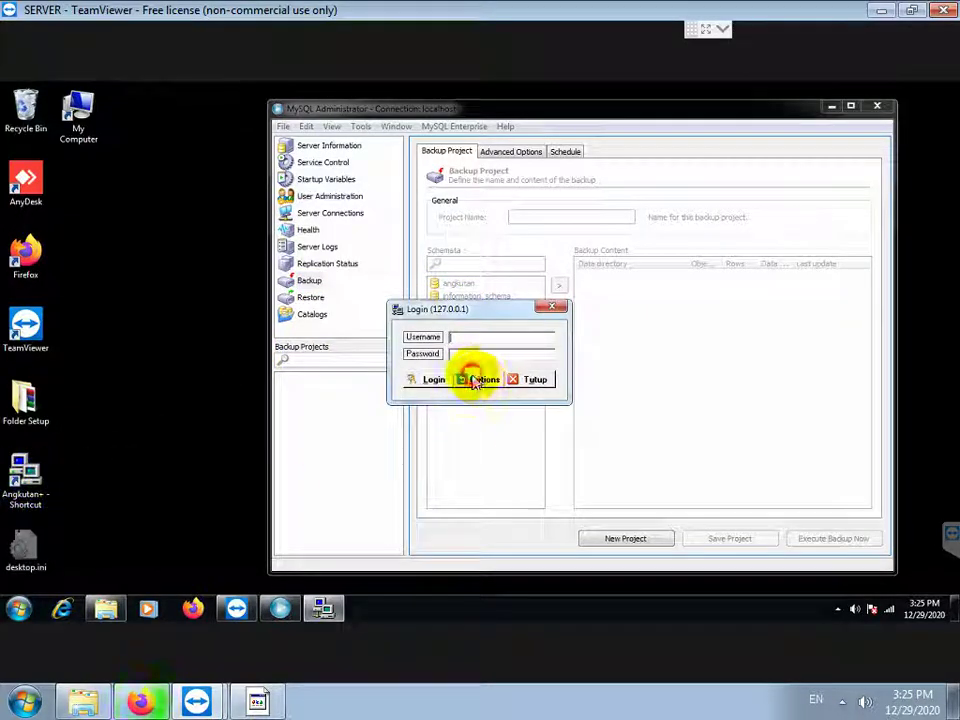
click(482, 379)
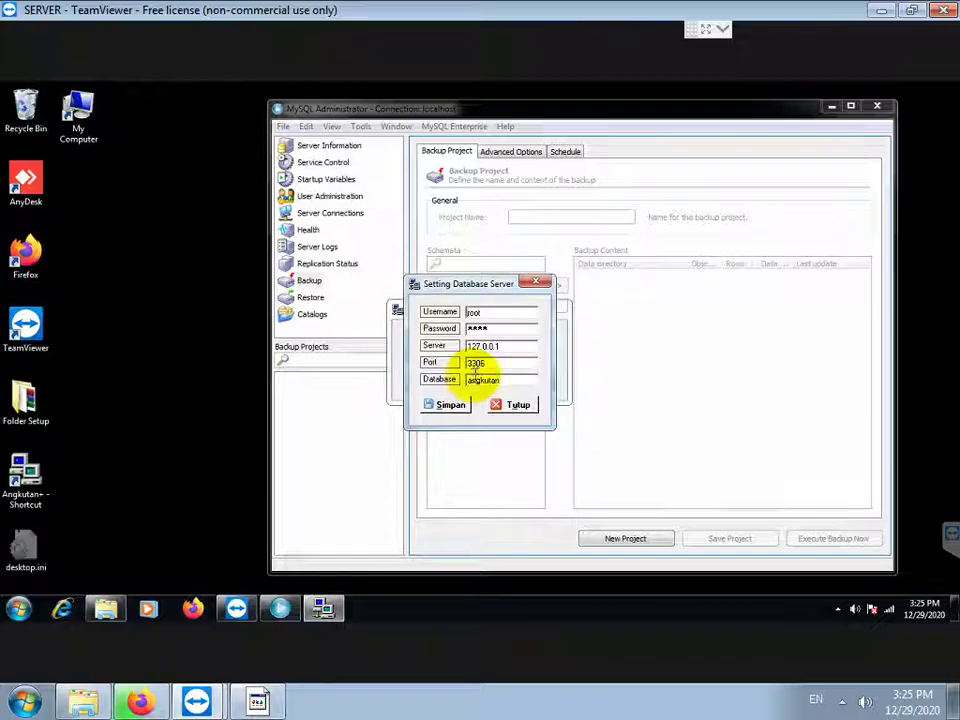
click(507, 405)
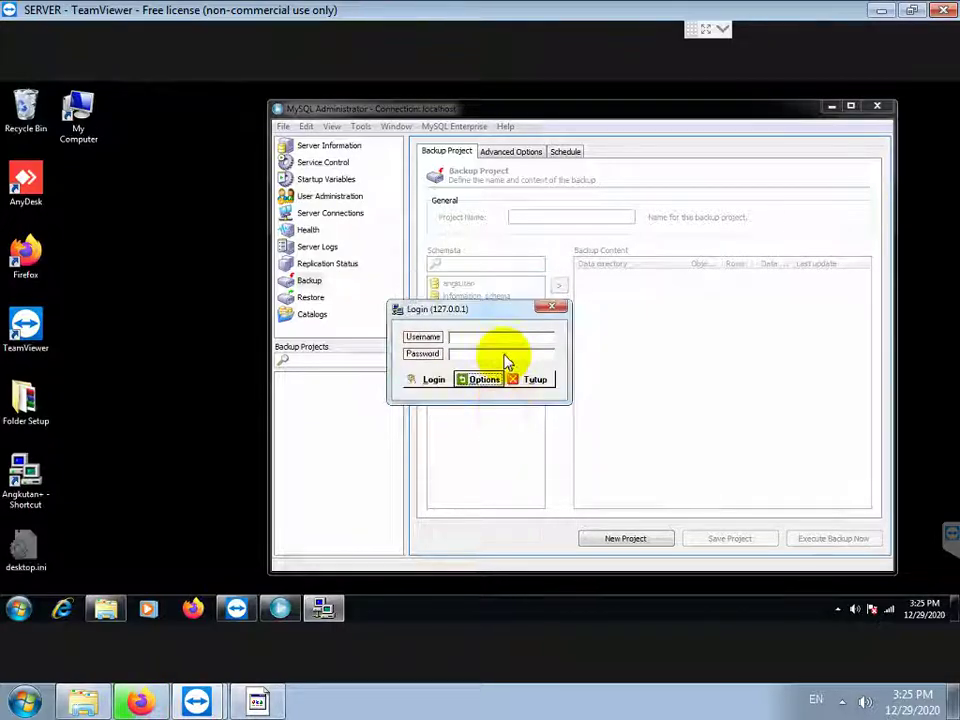
Try to log in to Angkutan+ as admin with the account password, then close the database server settings.
text(admin)
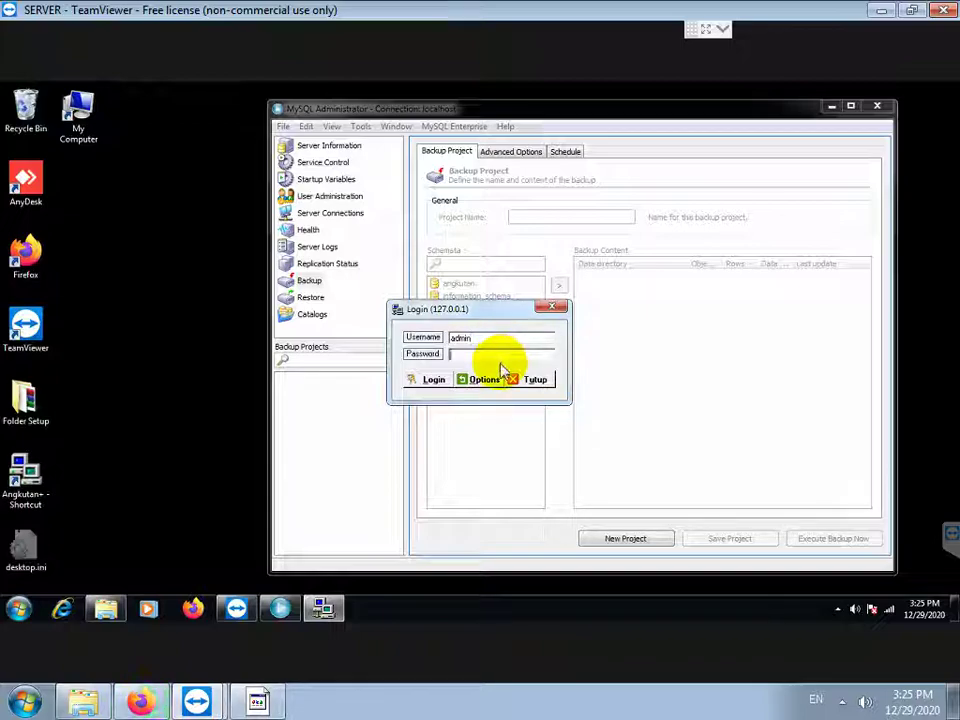
click(424, 382)
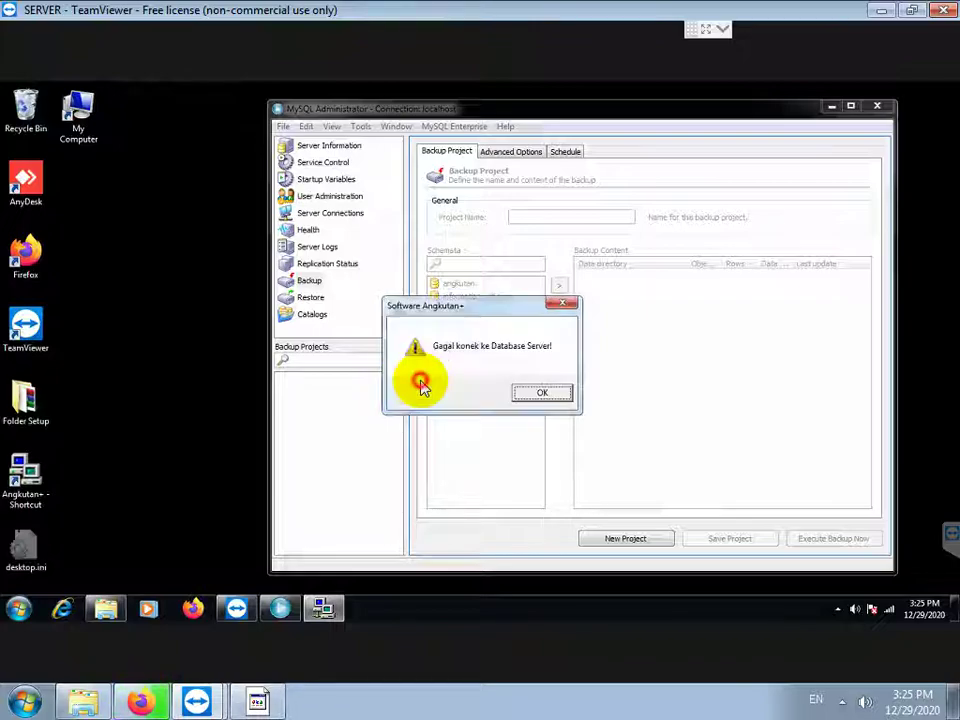
click(541, 396)
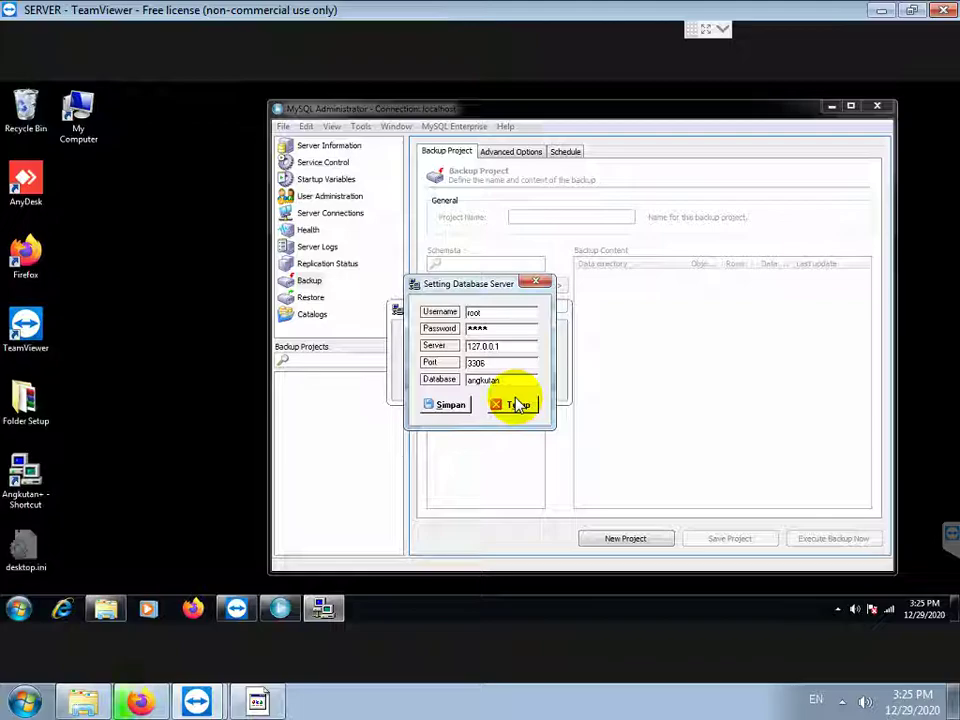
click(165, 432)
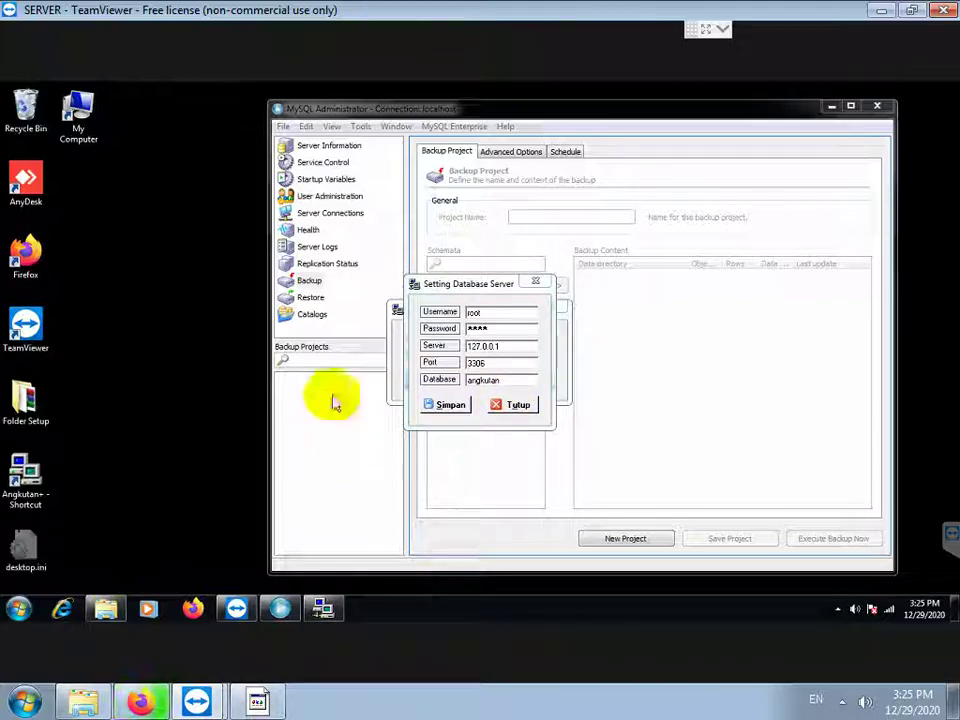
click(517, 407)
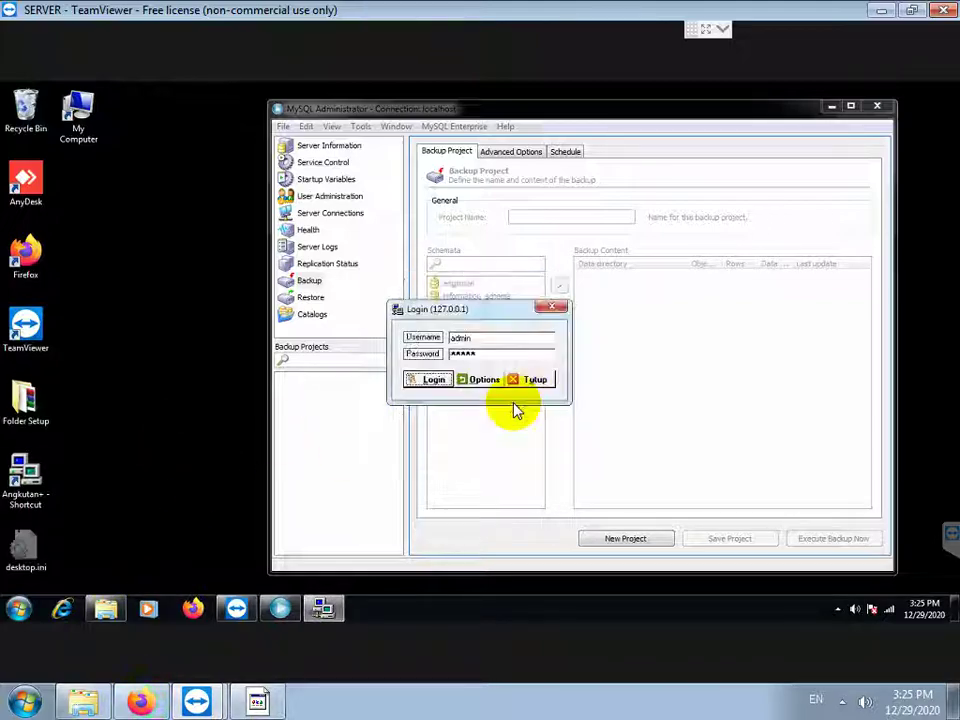
Look at the files in Folder Setup, then examine the MySQL components and the Software entry in Programs and Features.
click(106, 609)
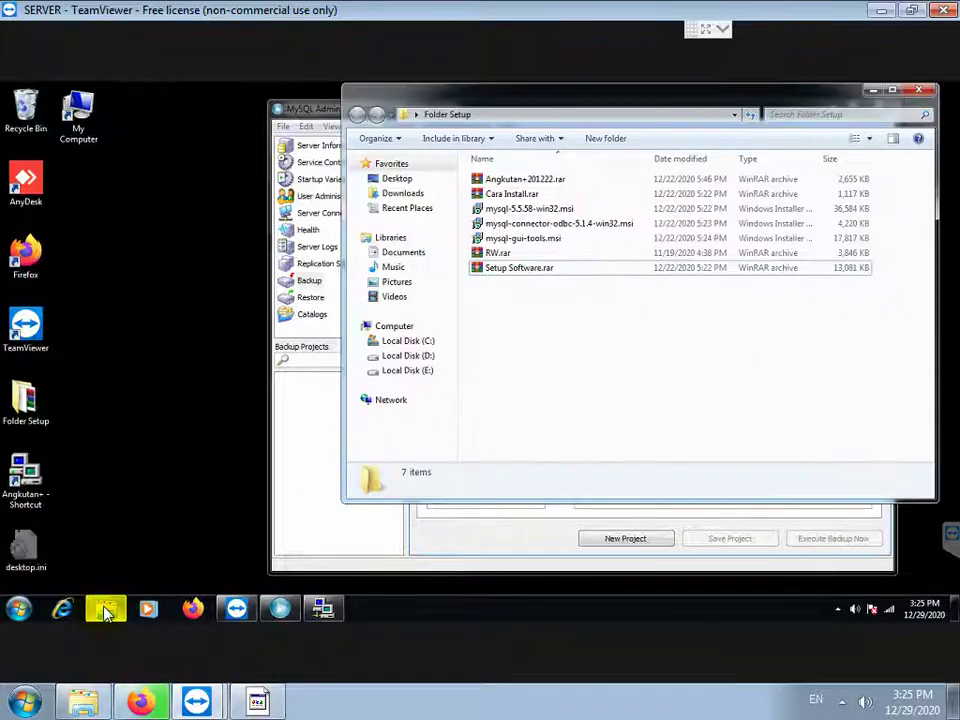
click(17, 612)
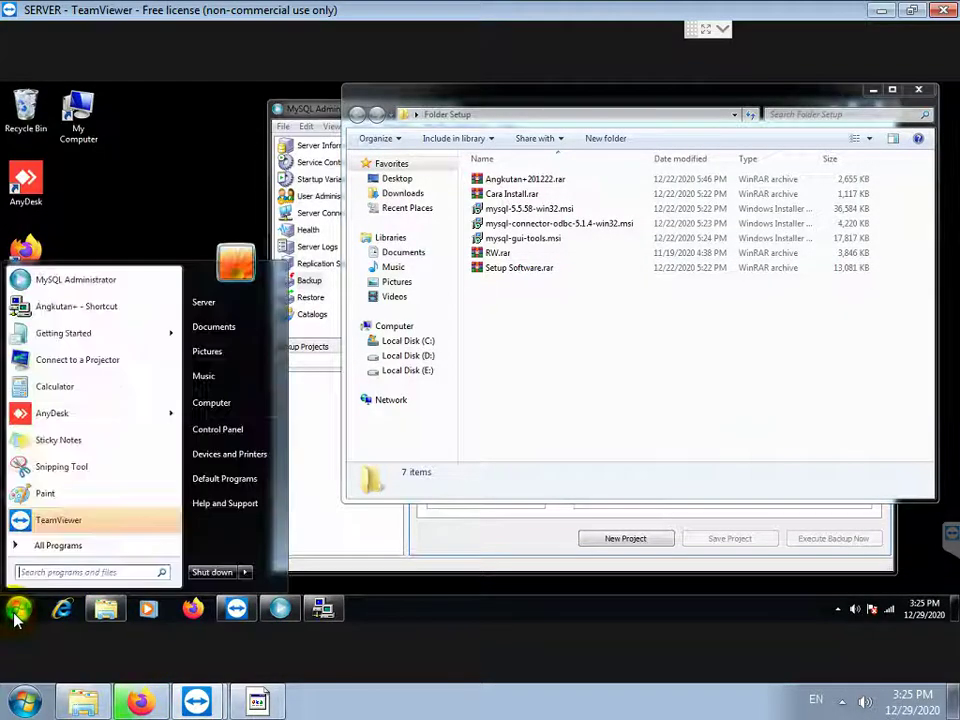
click(215, 431)
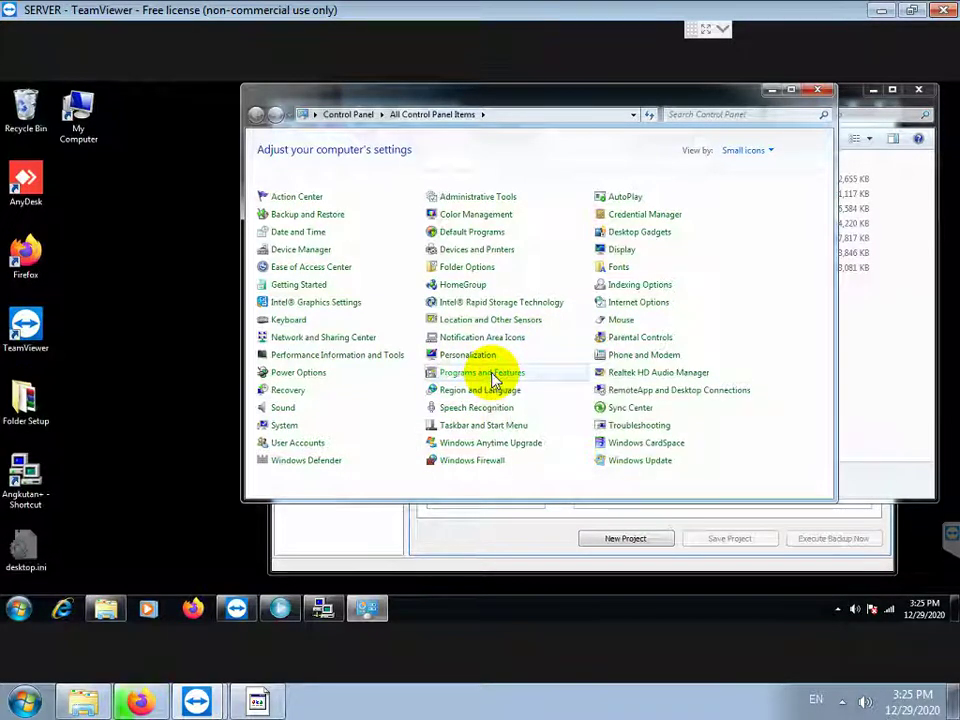
click(491, 375)
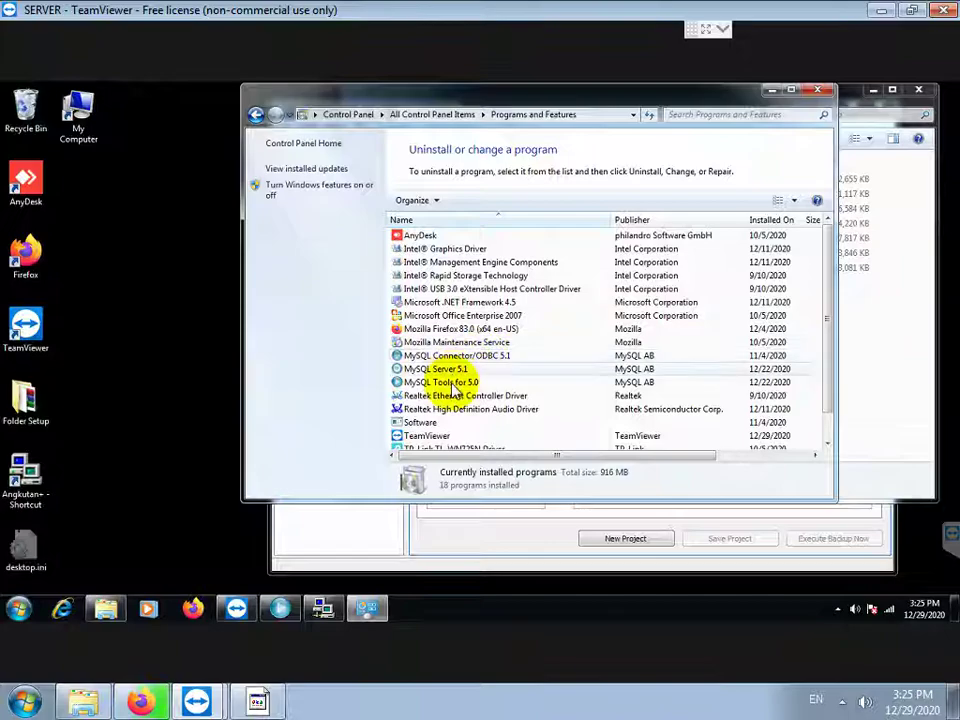
click(458, 358)
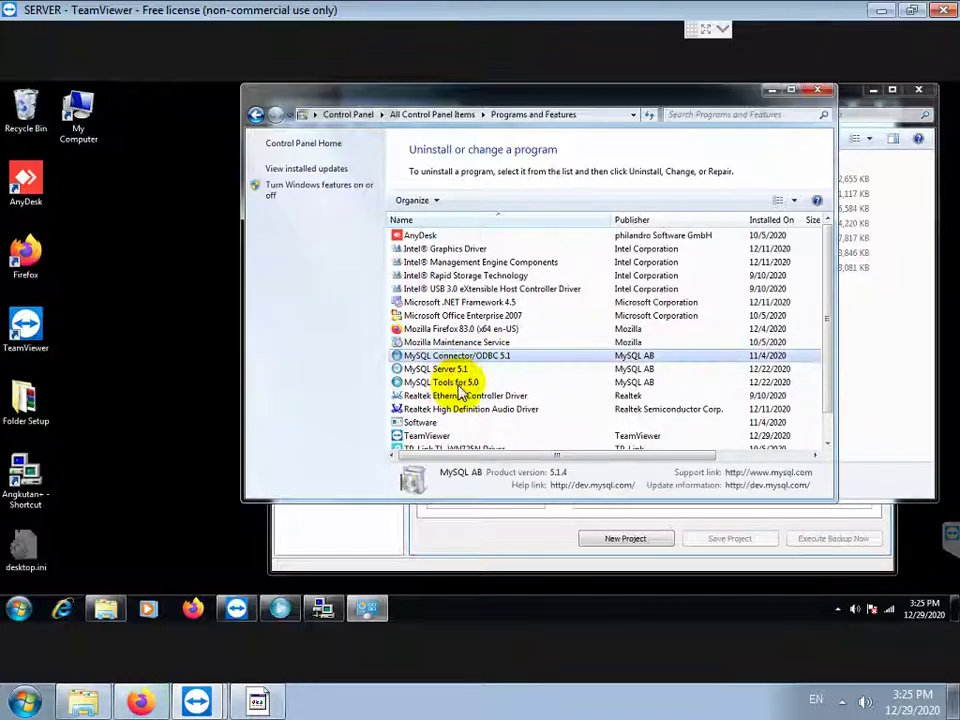
click(458, 383)
scroll(463, 386, down, 1)
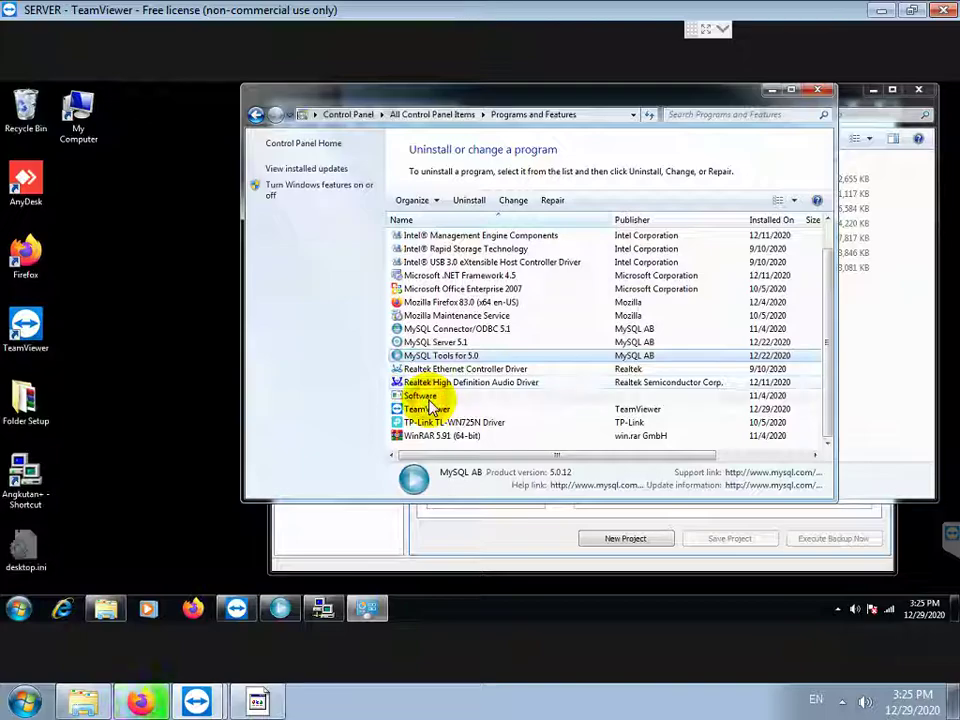
click(426, 398)
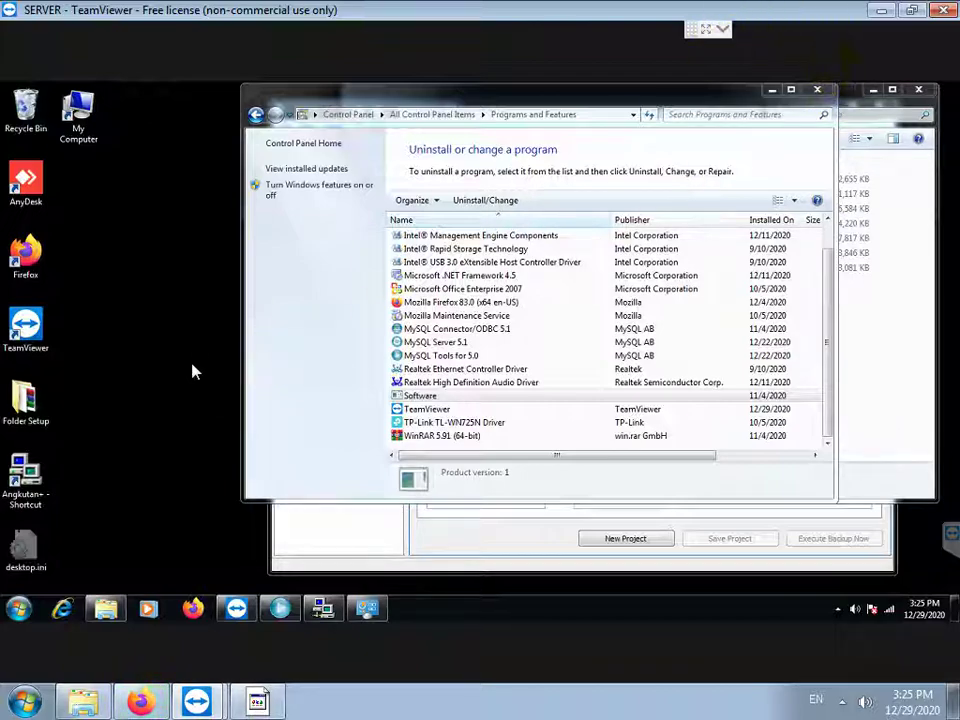
Open the Angkutan+201222.rar archive in WinRAR from the desktop's Folder Setup.
double_click(35, 405)
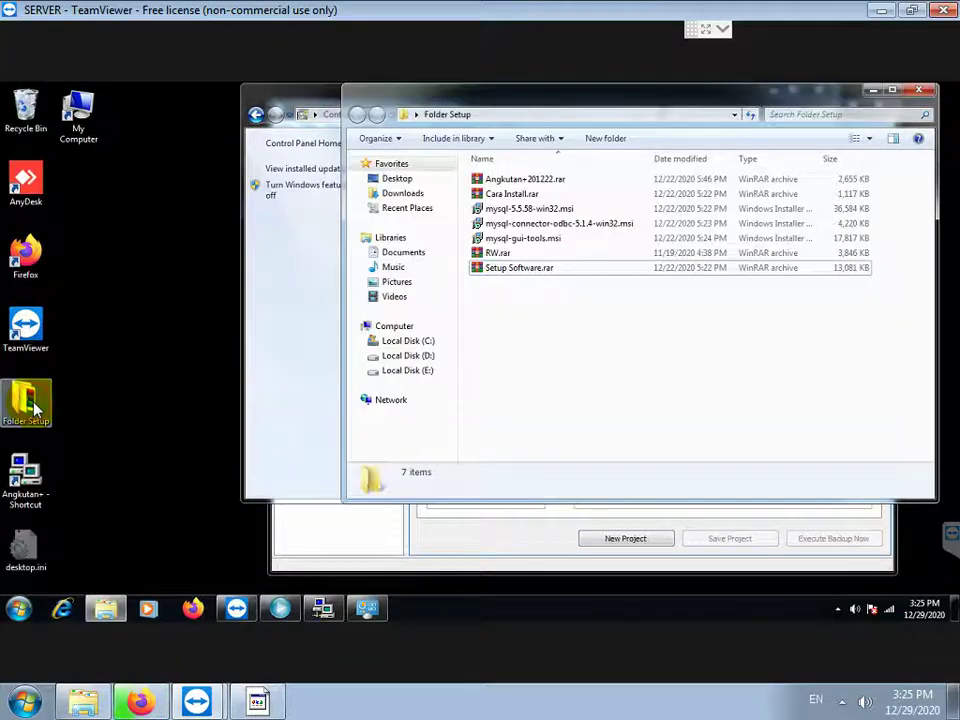
click(535, 180)
double_click(535, 180)
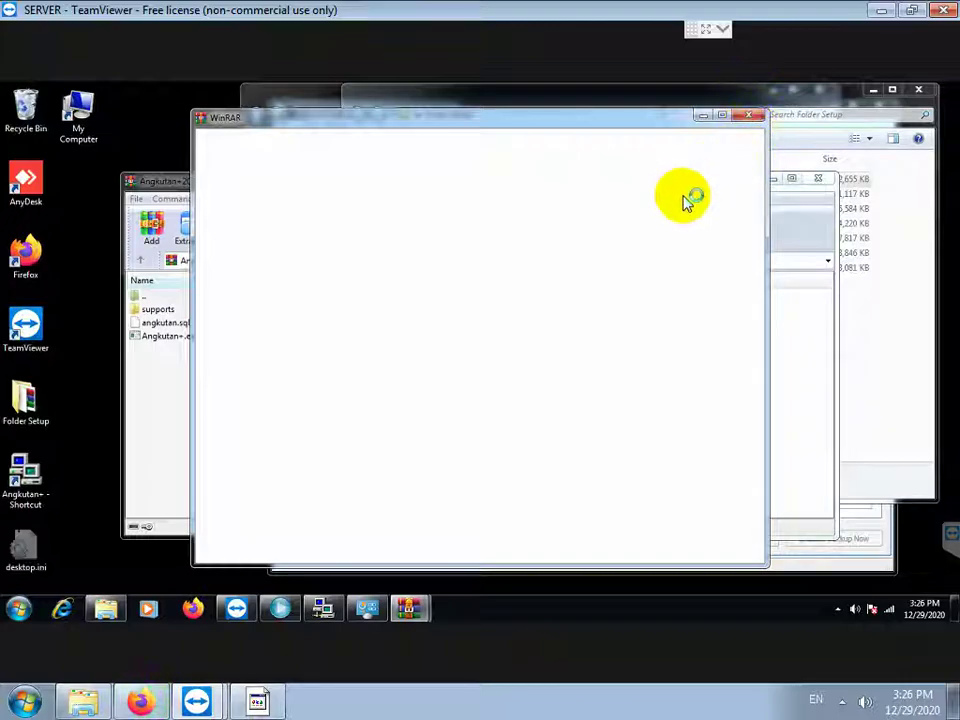
Open a TeamViewer file transfer to the remote computer and browse the local computer to H:\data\projects.
click(722, 30)
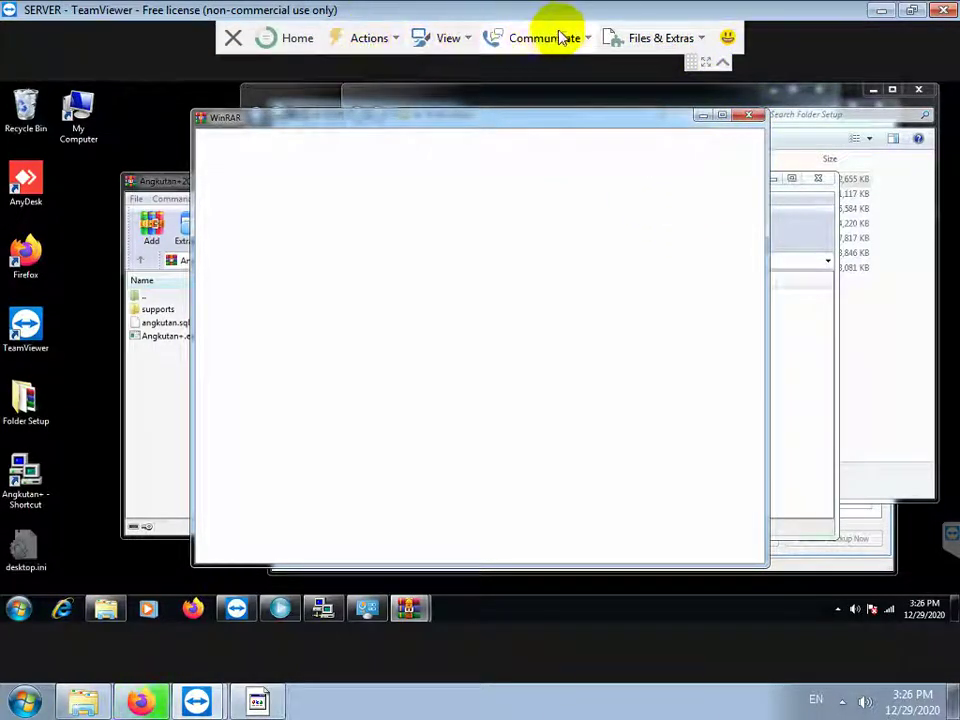
click(702, 42)
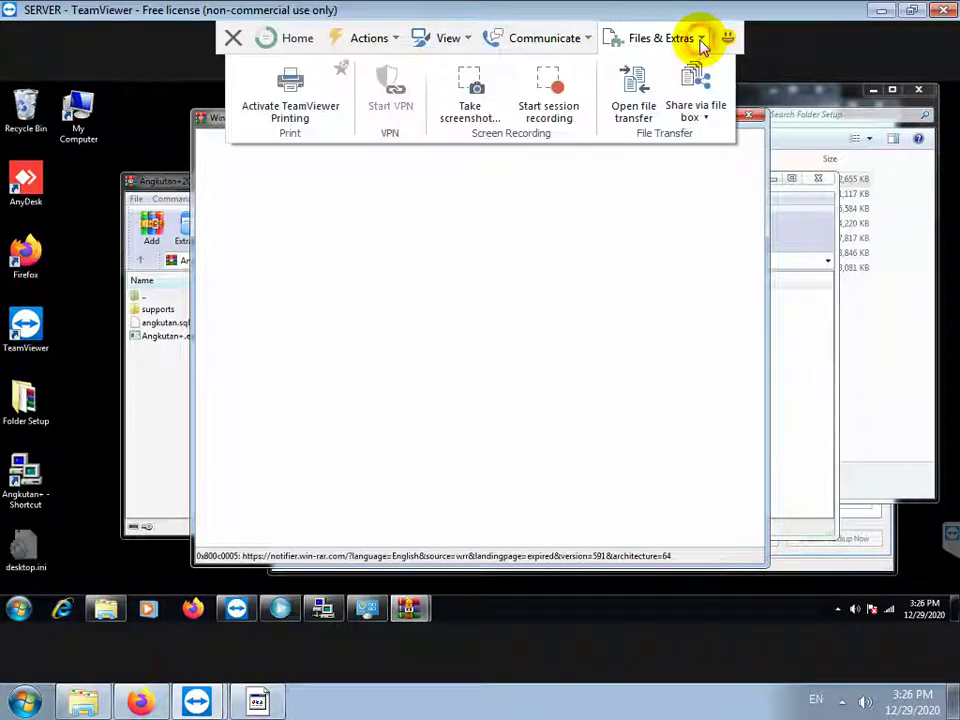
click(630, 86)
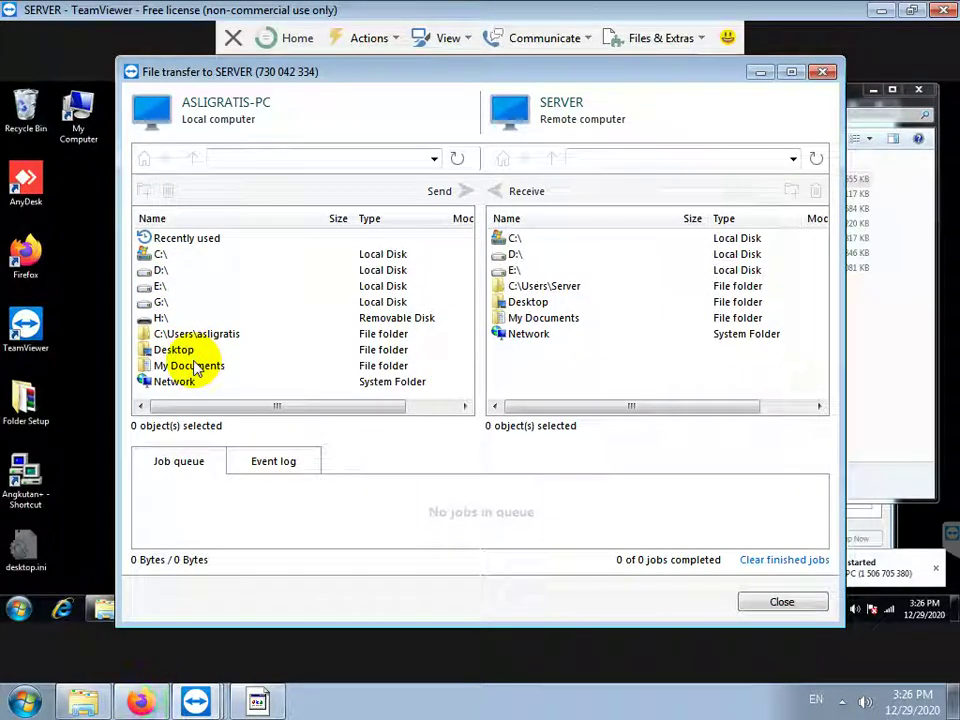
double_click(158, 320)
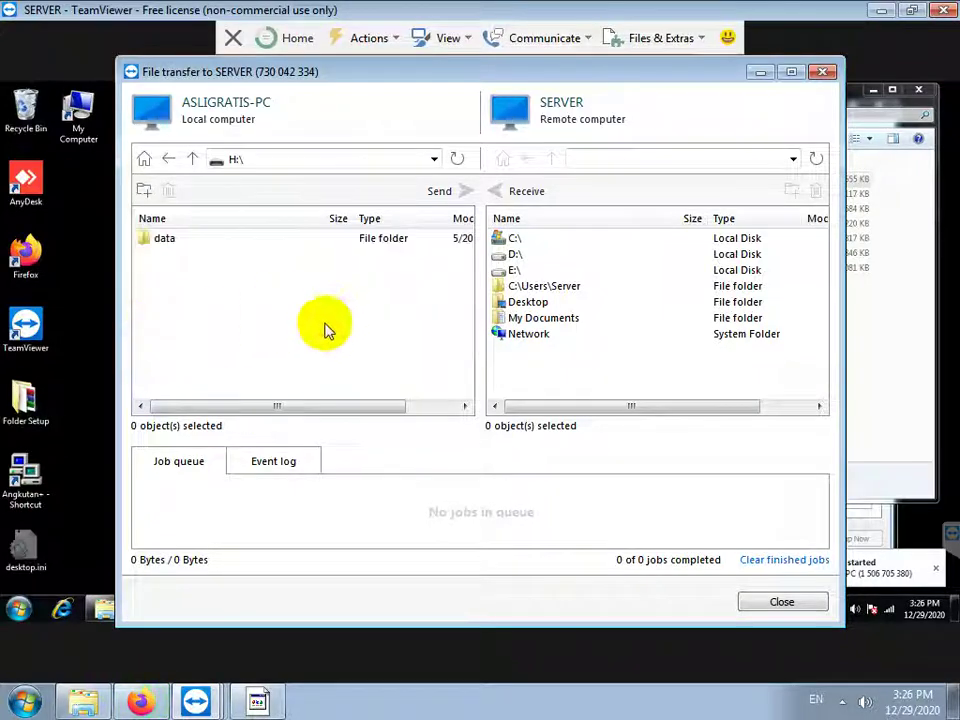
click(160, 243)
double_click(160, 243)
click(172, 333)
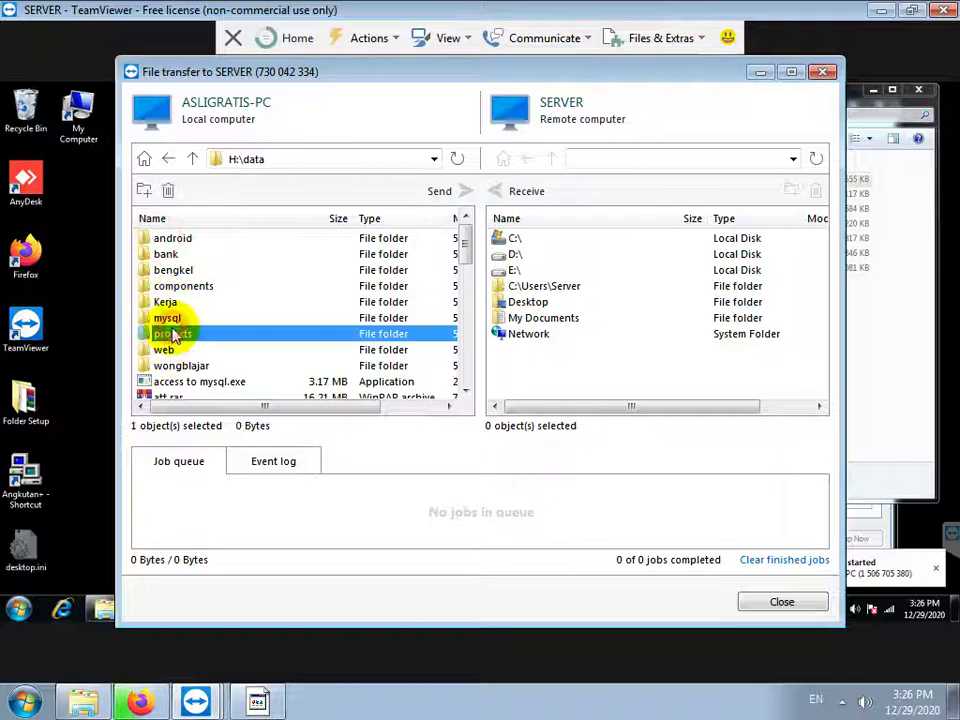
double_click(172, 333)
Find the Angkutan+ project on the local computer and open its database folder.
scroll(197, 316, down, 5)
scroll(197, 313, up, 5)
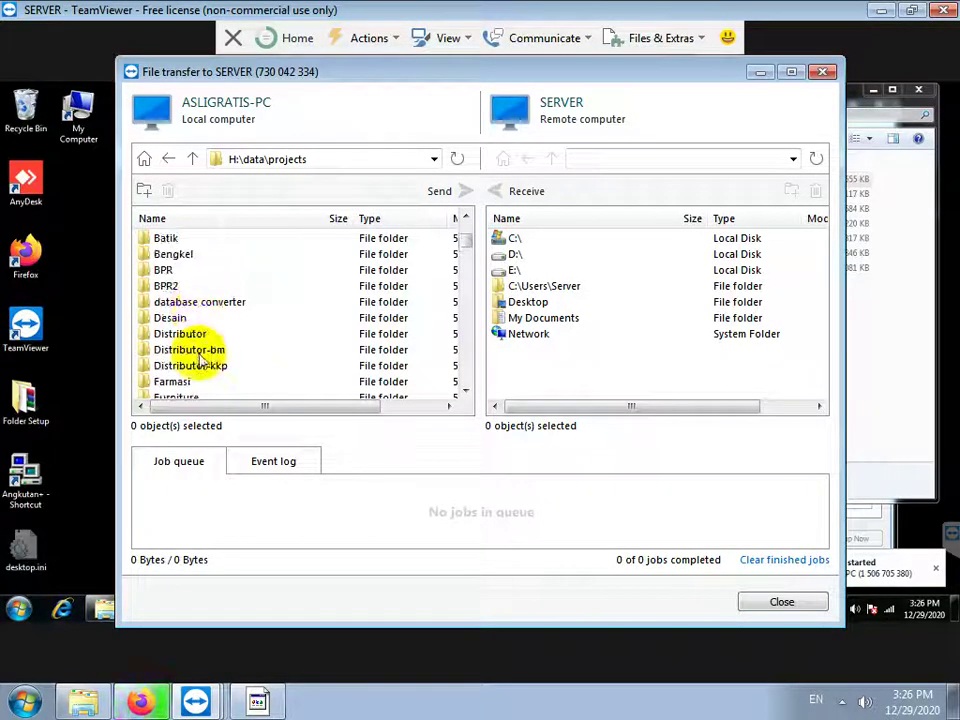
scroll(203, 325, down, 1)
scroll(200, 315, up, 3)
double_click(182, 285)
scroll(193, 318, down, 1)
scroll(190, 282, up, 2)
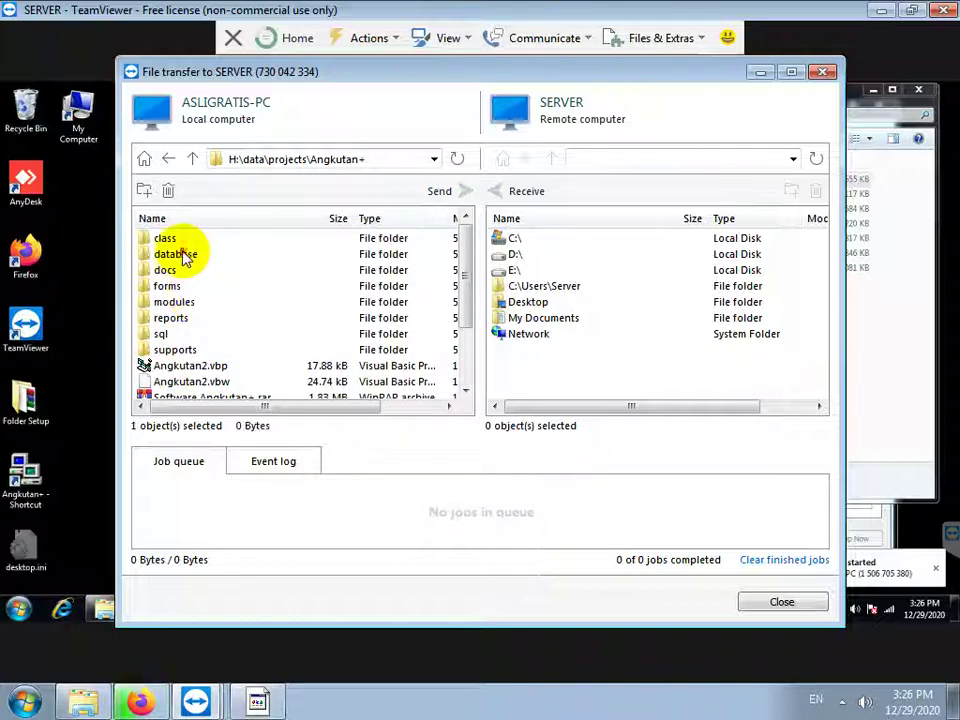
double_click(182, 252)
Send the local database.rar to Folder Setup on the remote desktop, and dismiss the connection message.
double_click(525, 302)
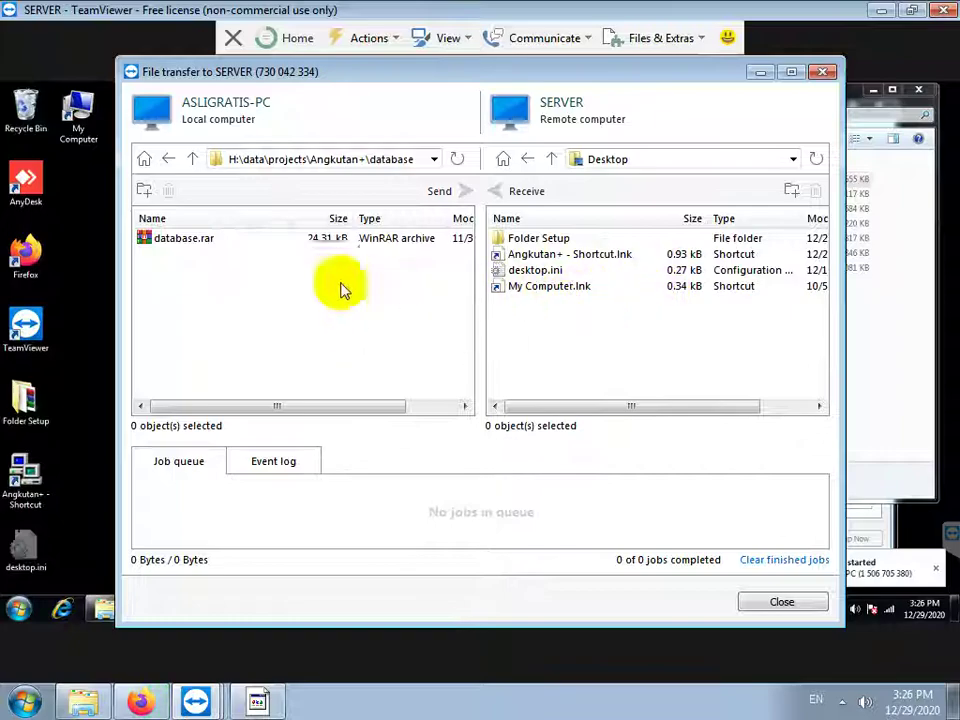
click(523, 240)
double_click(523, 240)
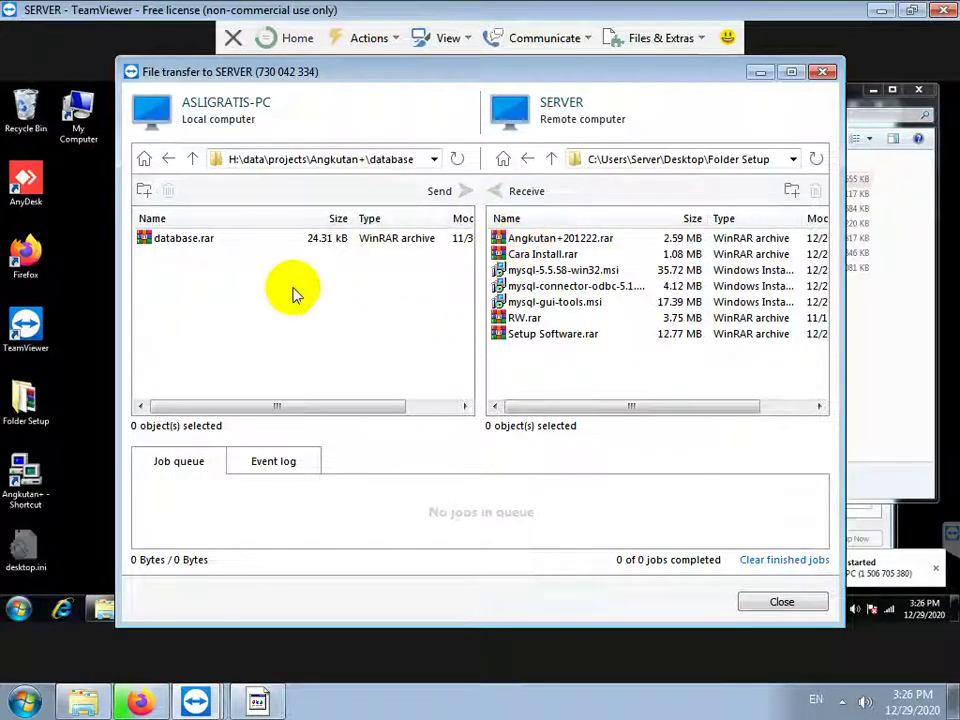
click(184, 243)
drag(184, 246, 531, 369)
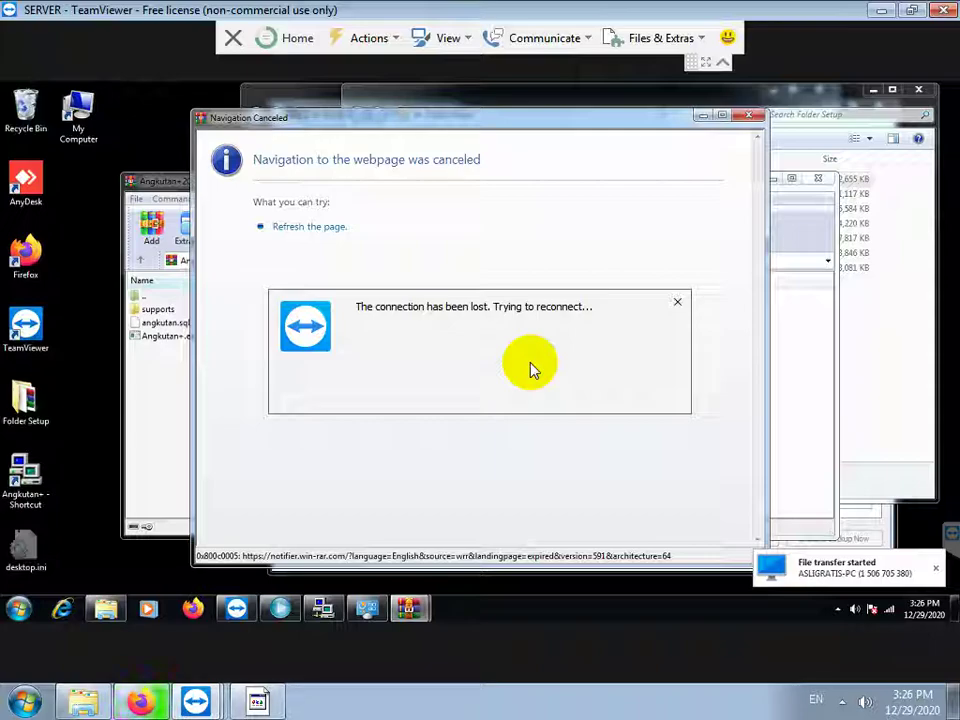
click(677, 302)
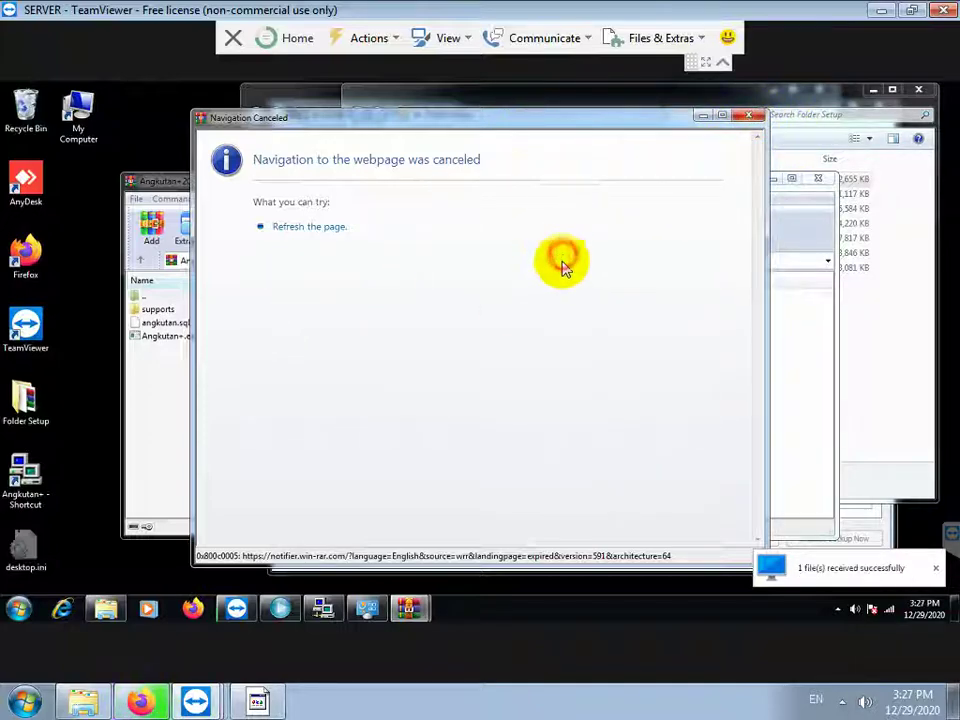
Close the WinRAR web notice, extract database.rar directly into Folder Setup and select angkutan2.sql.
click(745, 120)
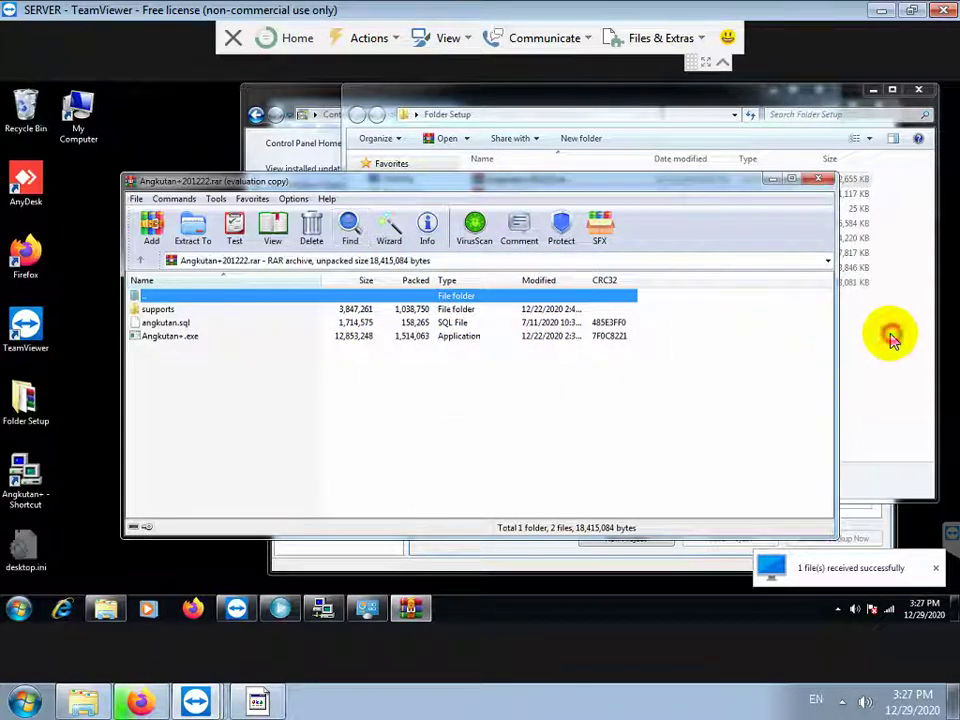
click(476, 116)
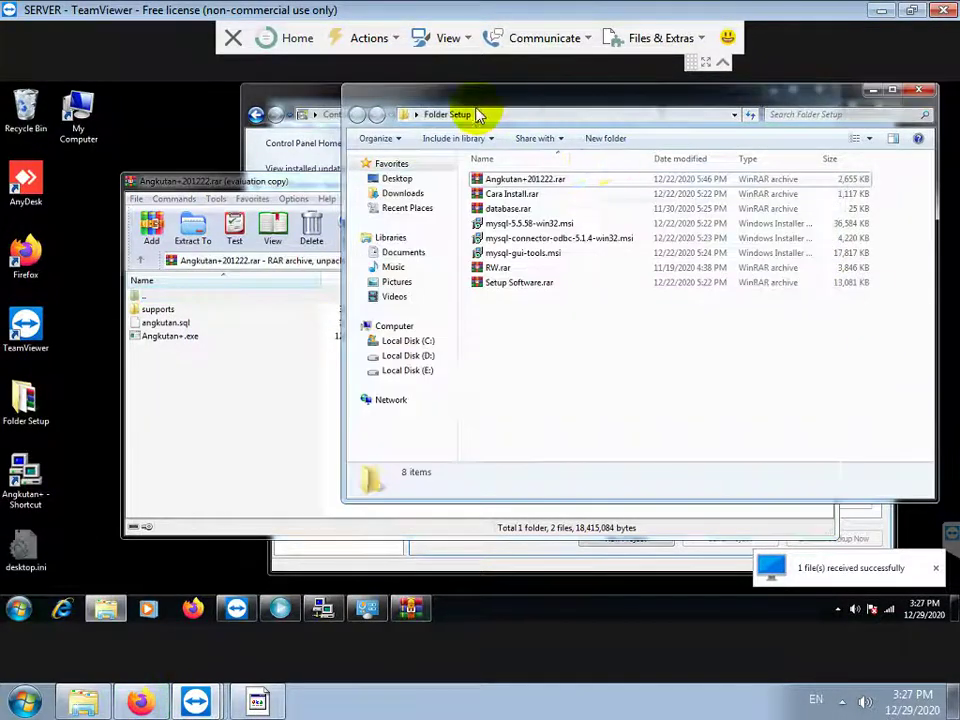
right_click(508, 211)
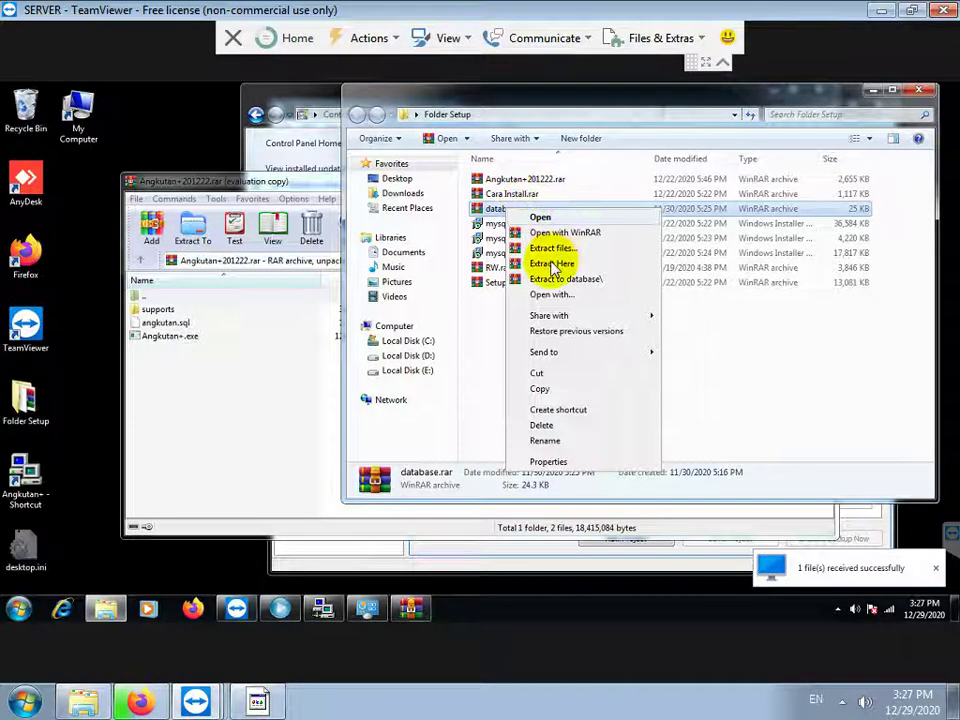
click(552, 263)
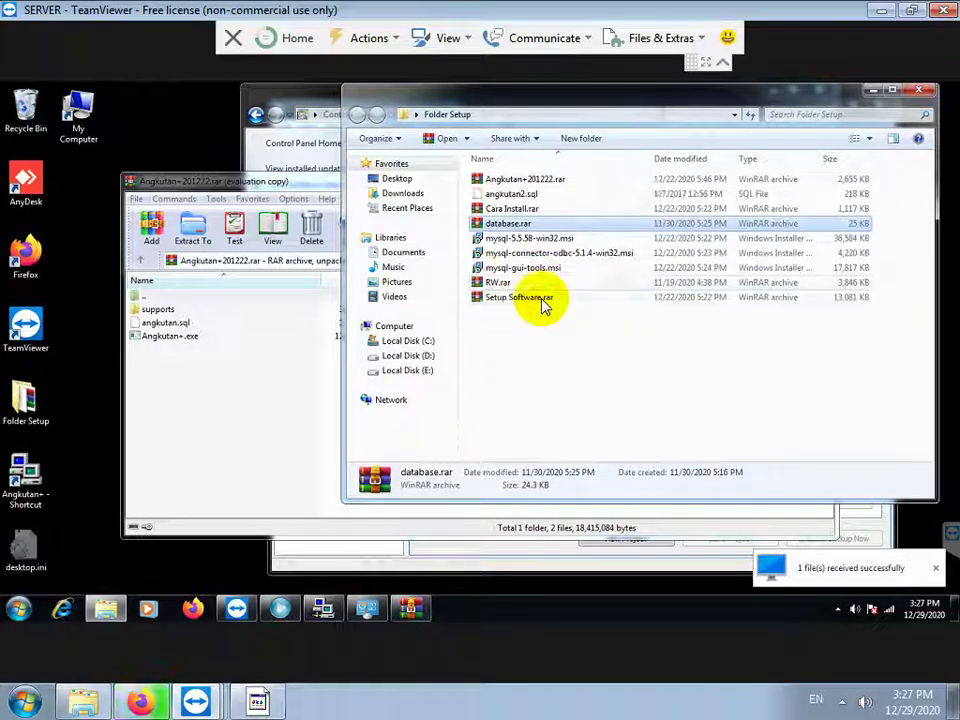
click(510, 195)
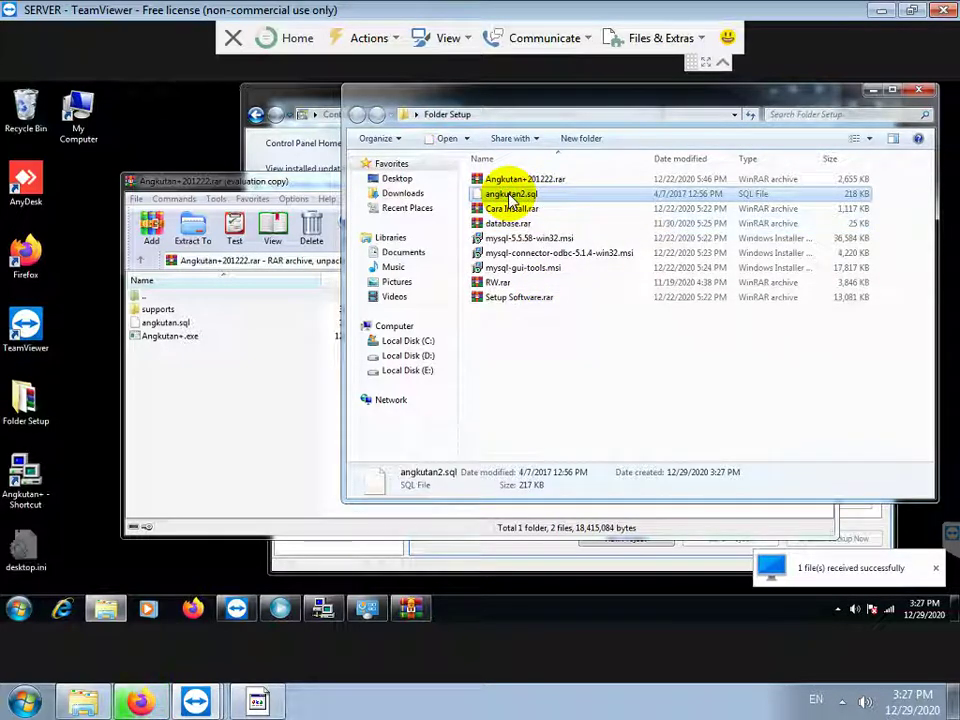
Switch to MySQL Administrator, start a new backup project and request dropping the angkutan schema.
click(288, 612)
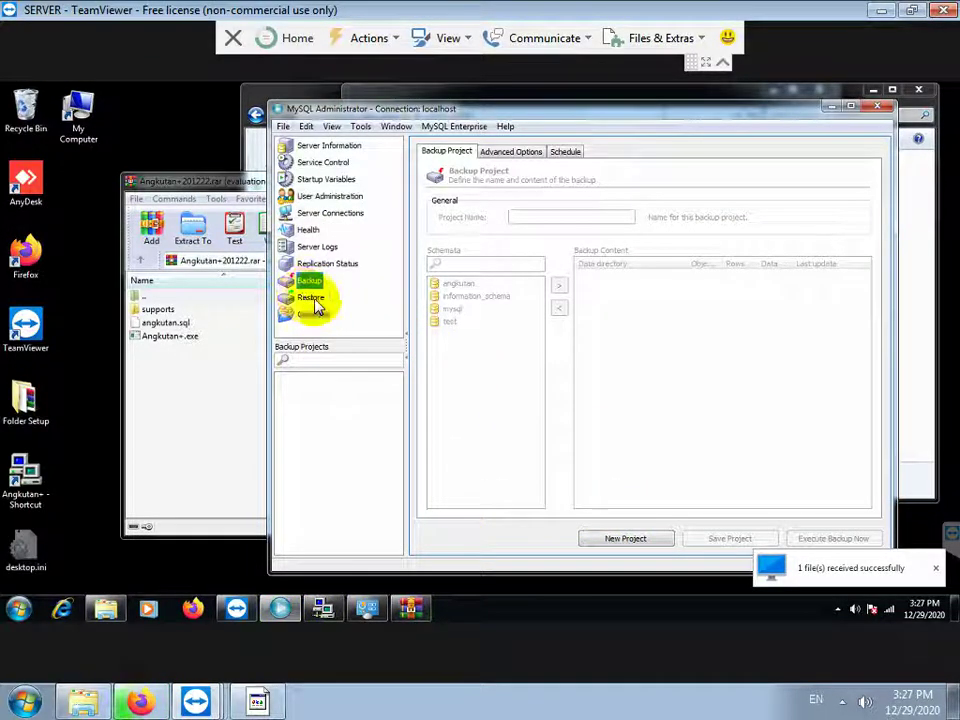
click(626, 540)
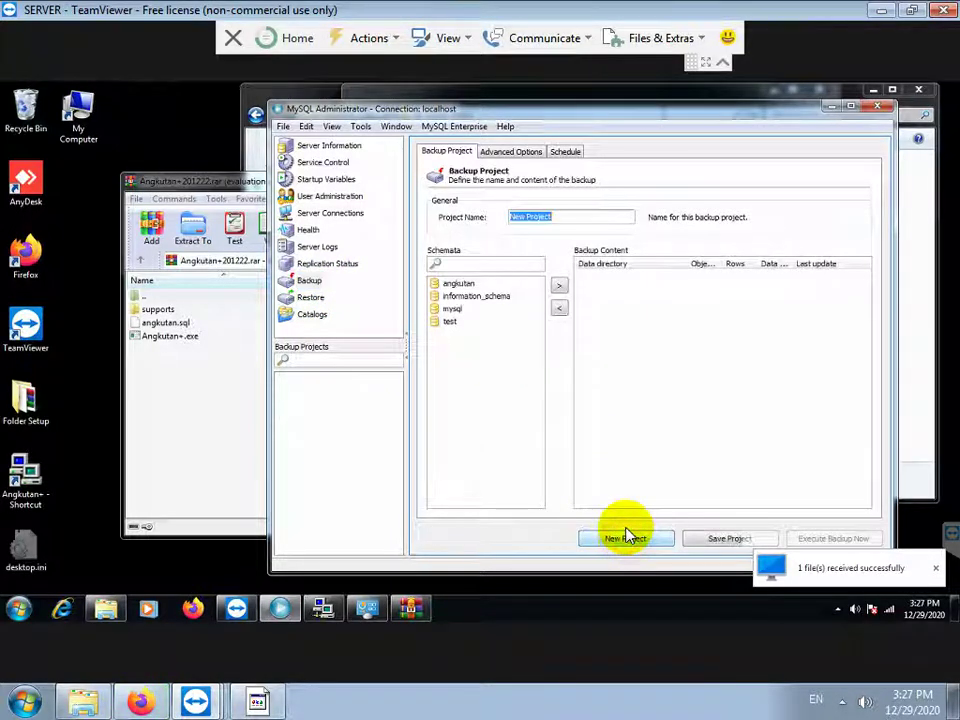
right_click(455, 287)
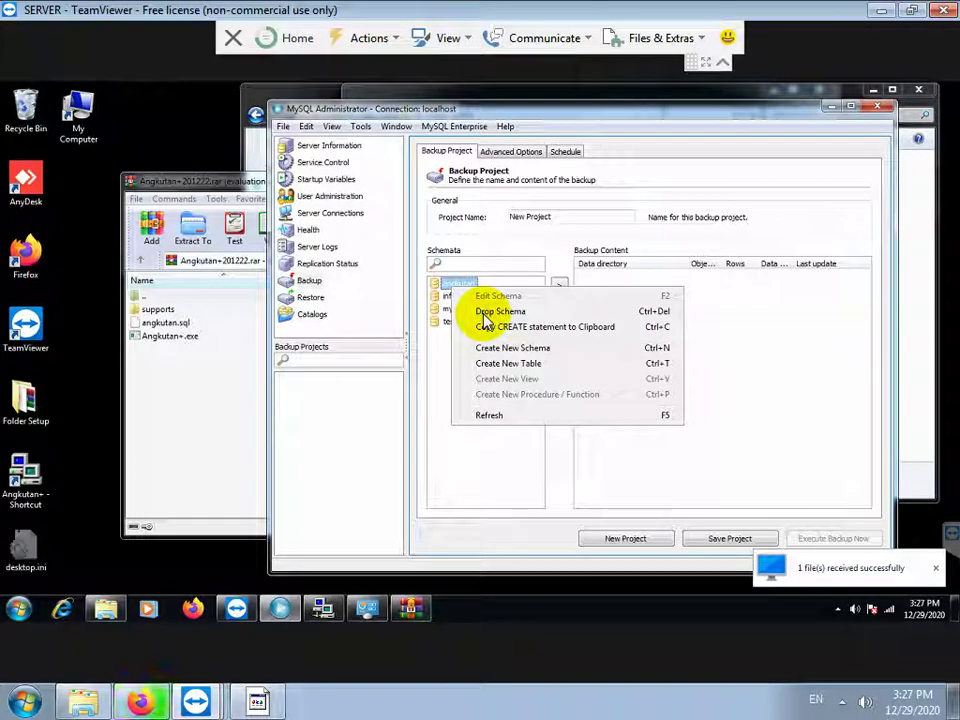
click(486, 312)
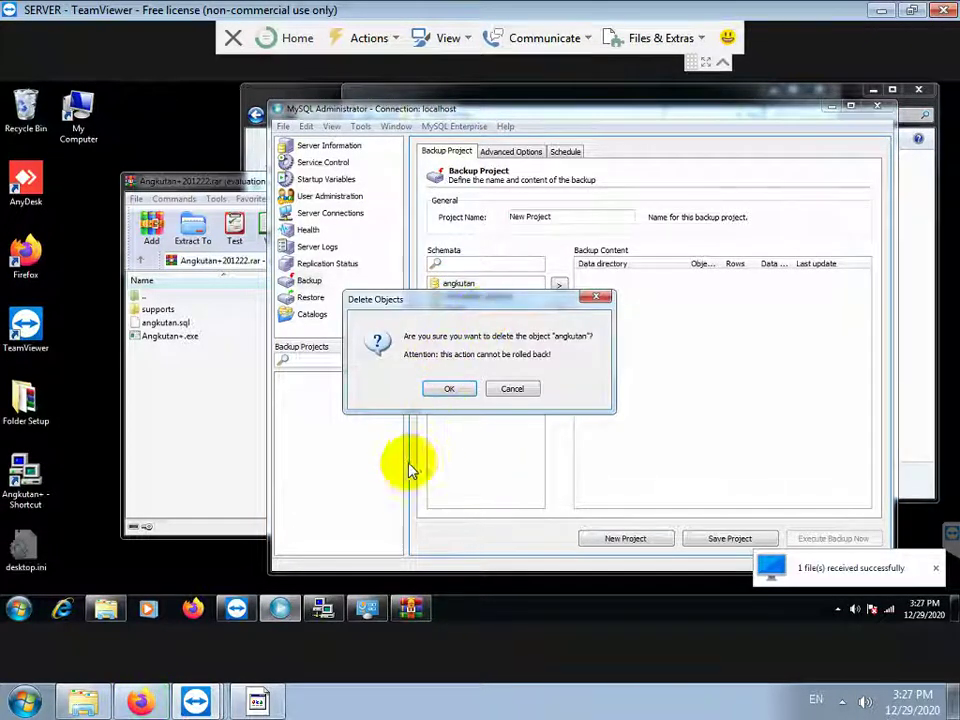
Switch to the local notes and add the lines "TERNYATA SALAH PASANG DATABASE SQL NYA" and "JADI HAPUS TERLEBIH DAHULU DATABASE .SQL NYA".
click(262, 703)
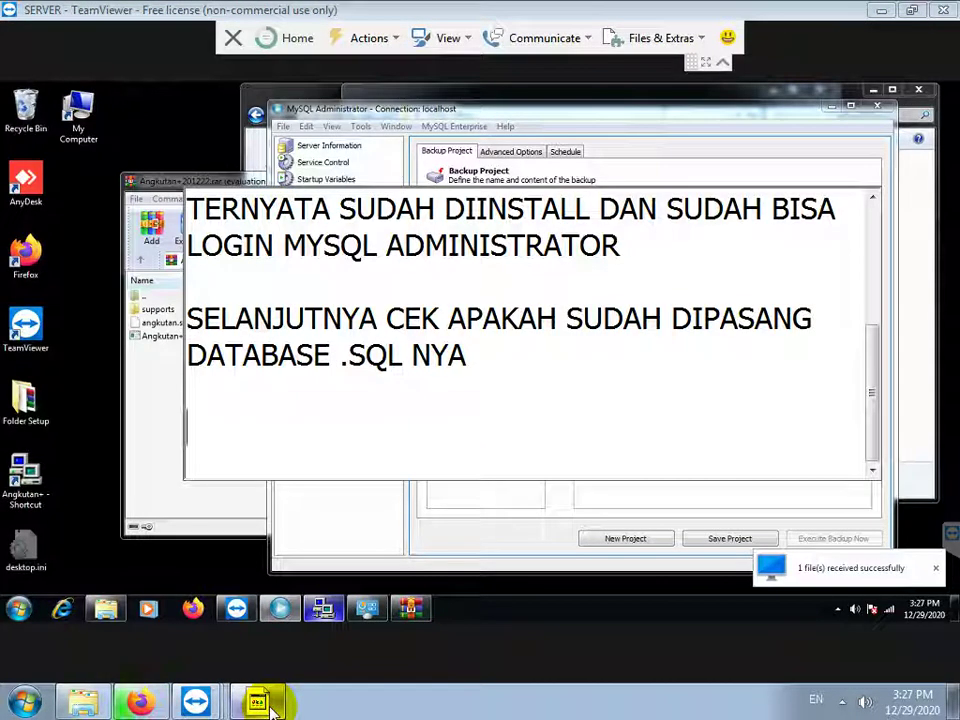
text(TERNYATA SALA)
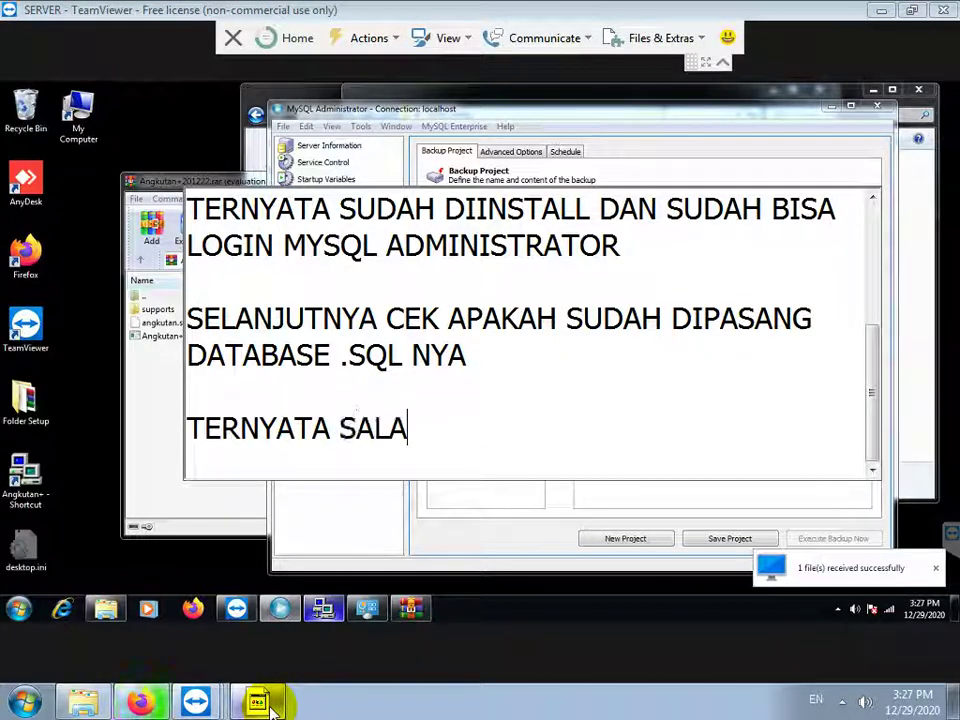
text(H PASANG DATABASE)
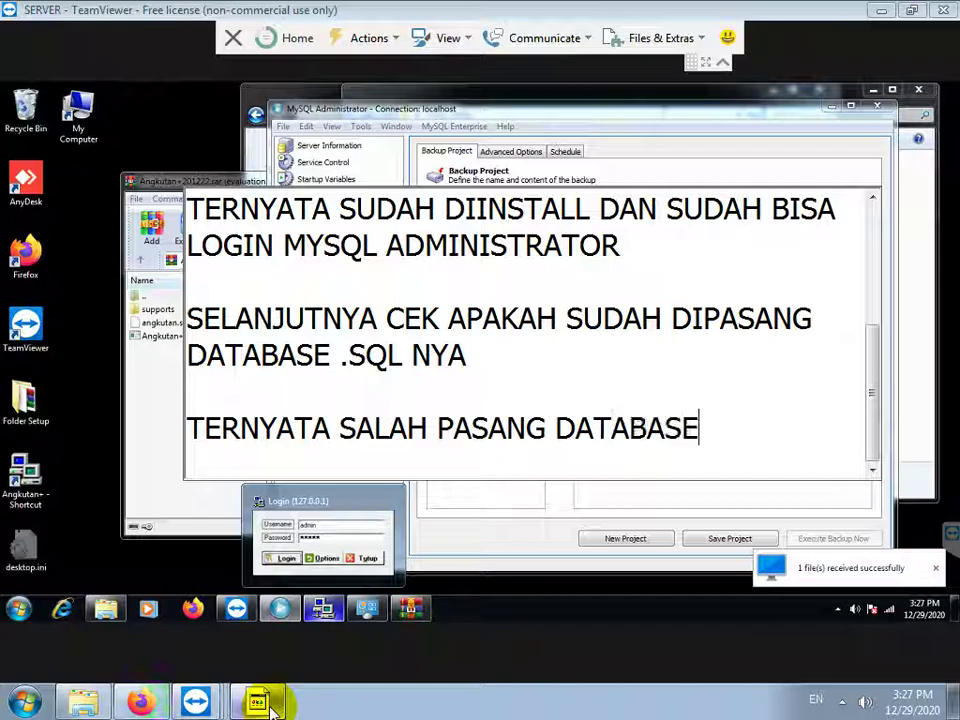
text( SQL NYA)
key(Return)
text(JADI H)
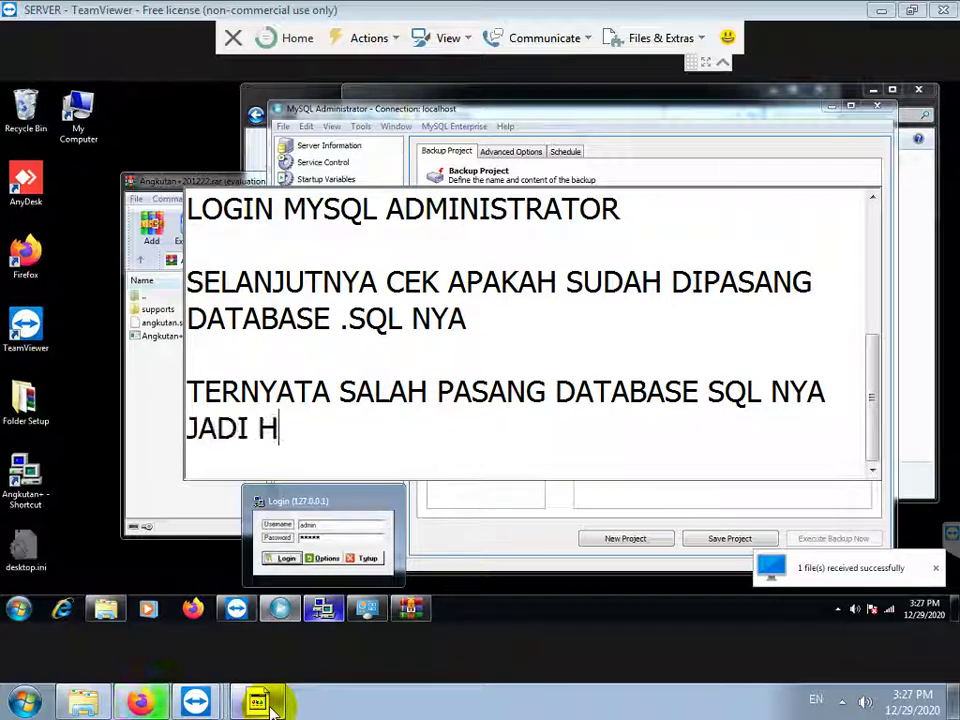
text(APUS TERLE)
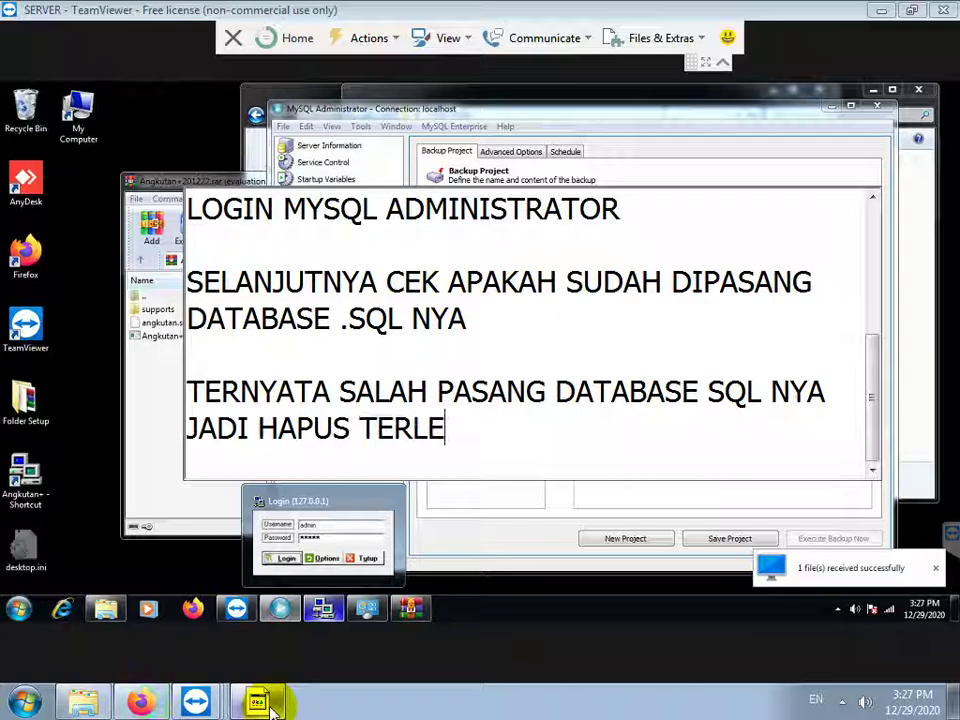
text(BIH DAHULU DAT)
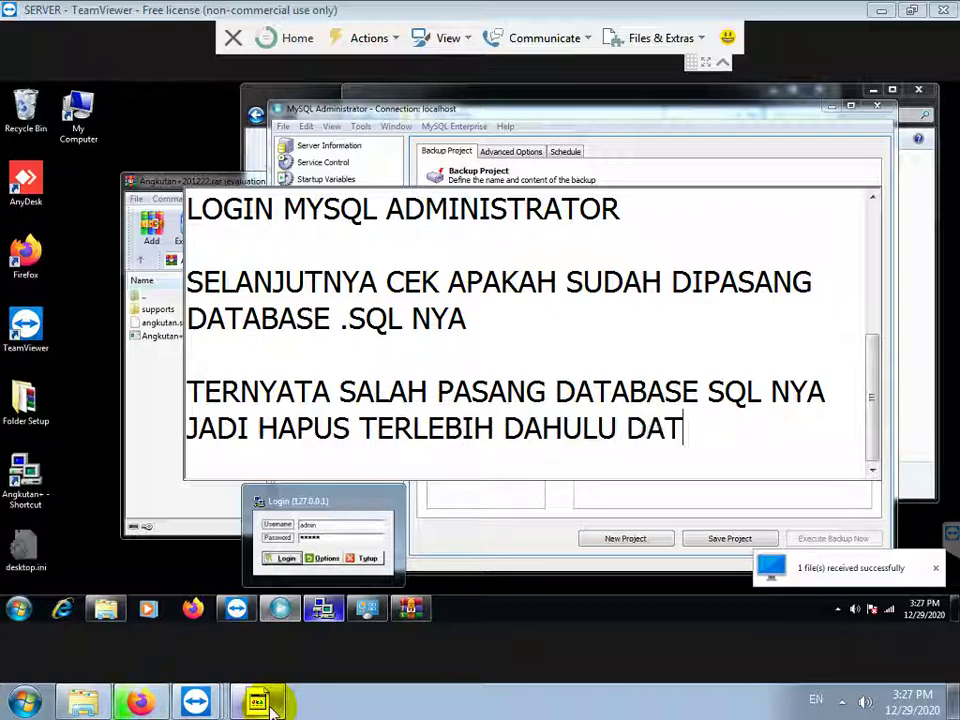
text(ABASE .SQL NYA)
key(Return)
key(Return)
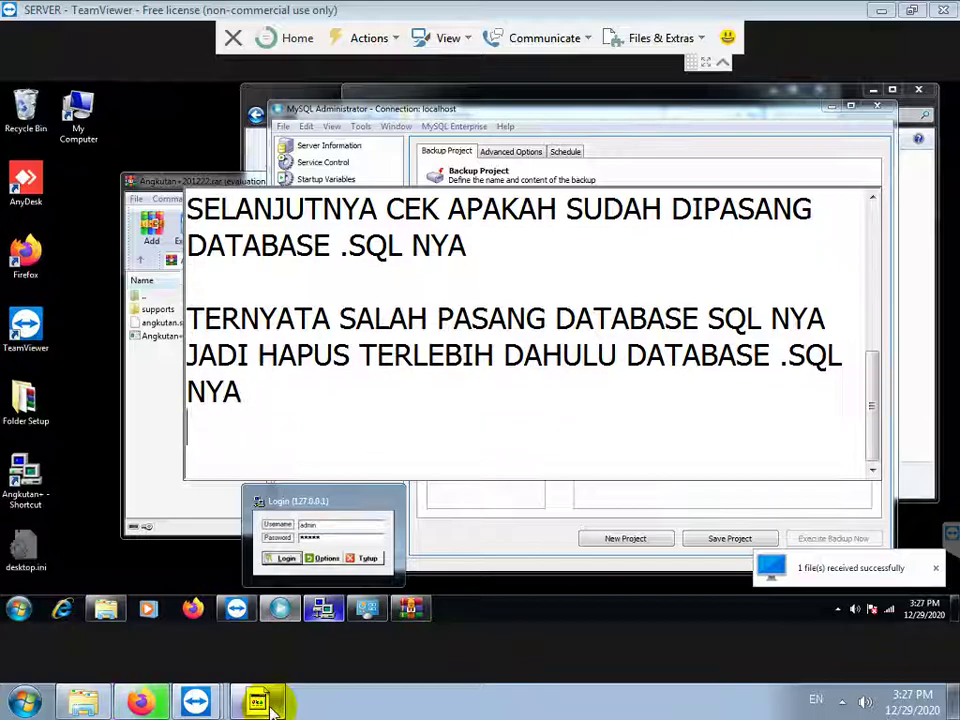
Return to the remote session, dismiss the connection message and confirm the deletion of the angkutan schema.
click(467, 563)
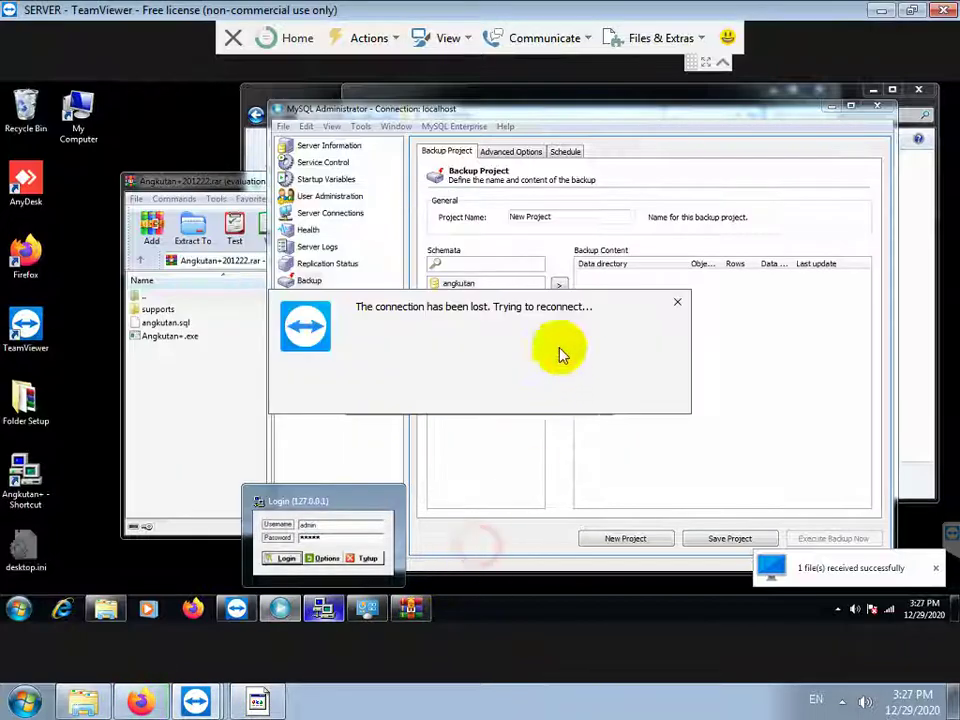
click(676, 302)
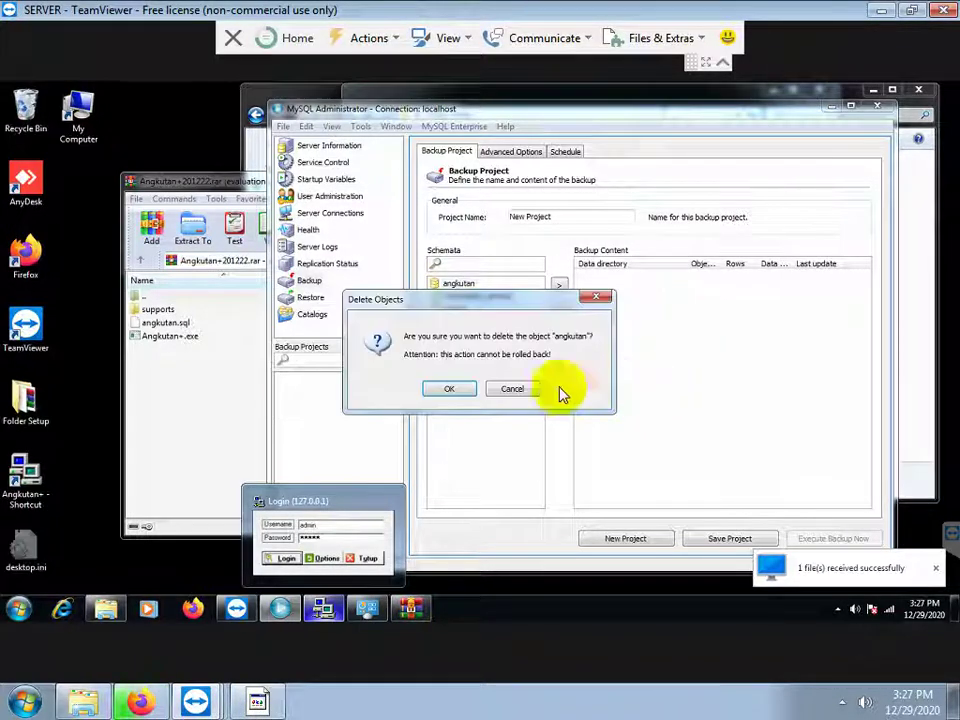
click(446, 392)
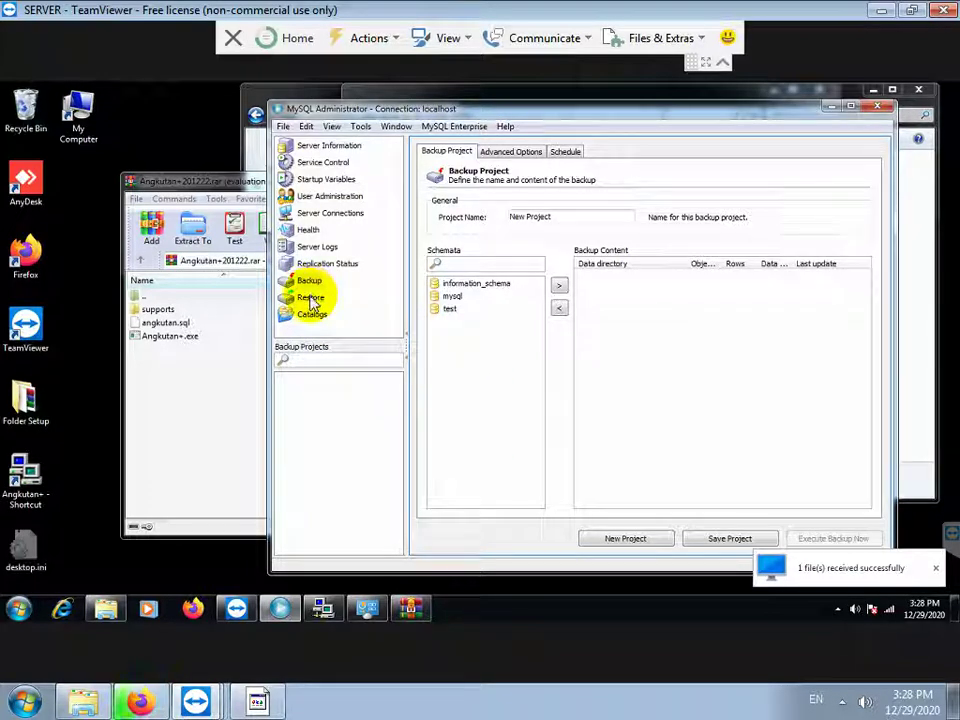
Delete angkutan.sql from the Angkutan+201222.rar archive and close the archive.
click(167, 322)
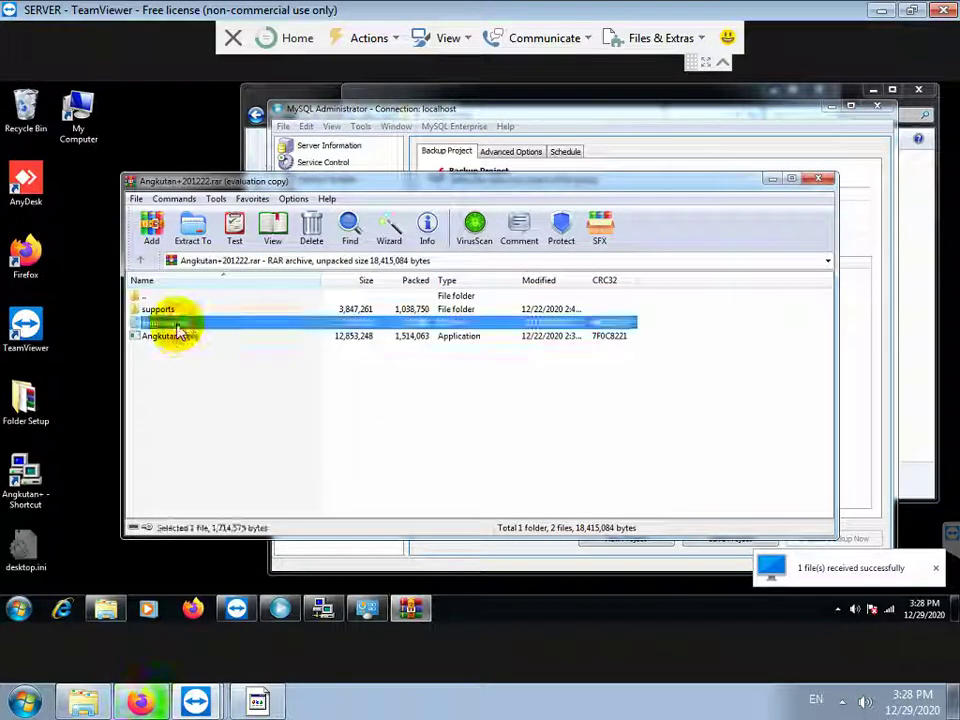
right_click(185, 324)
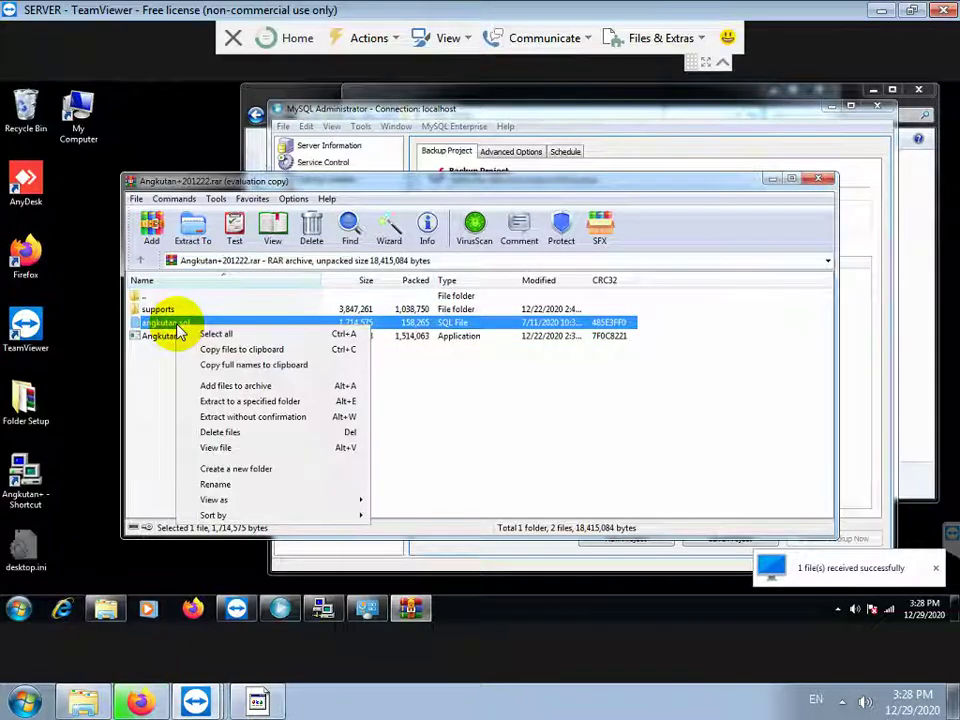
click(216, 431)
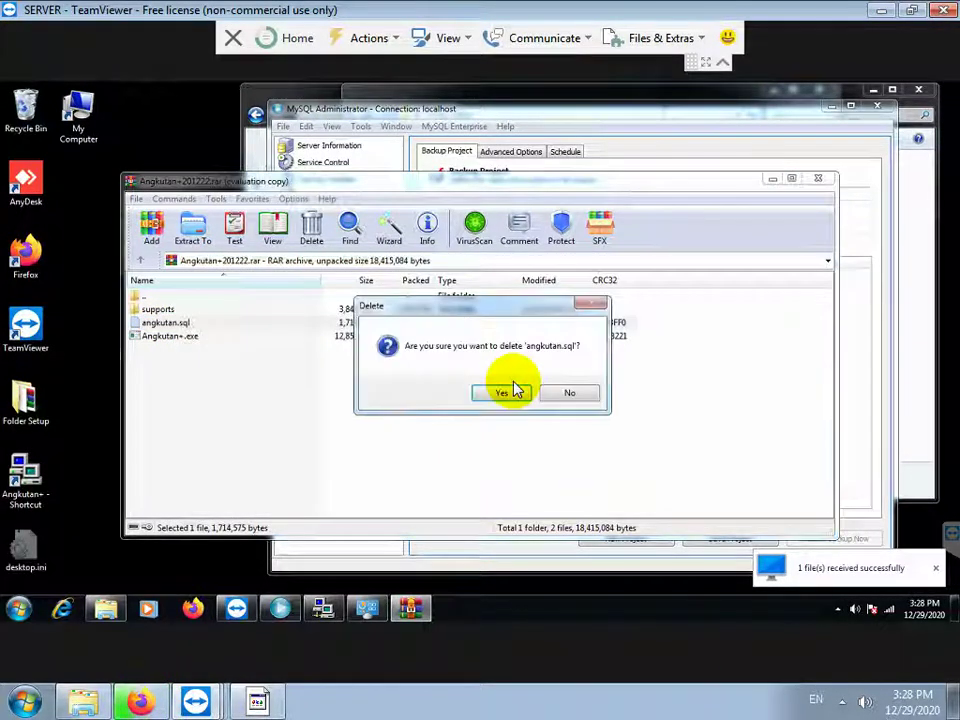
click(502, 393)
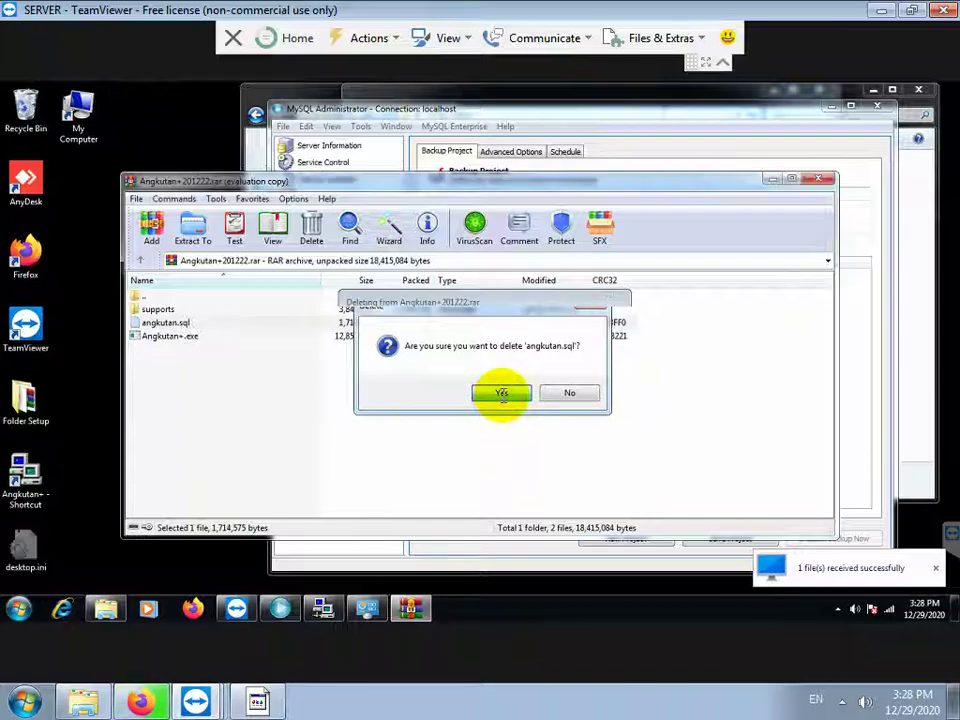
click(826, 181)
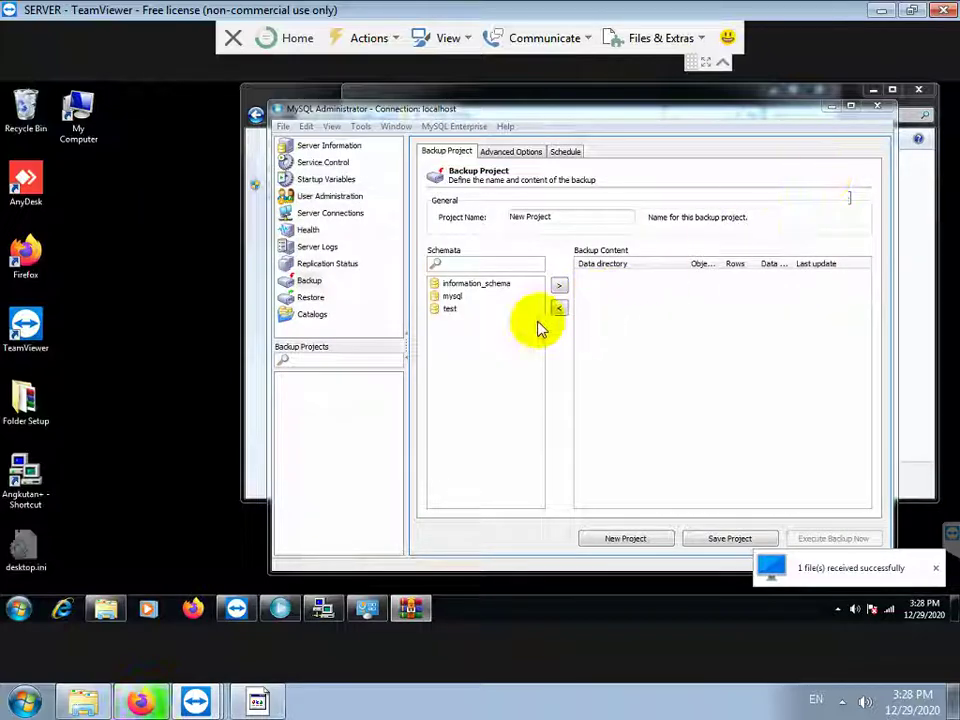
Set up a restore in MySQL Administrator using angkutan2.sql from the desktop's Folder Setup, dismissing the lost-connection message.
click(312, 300)
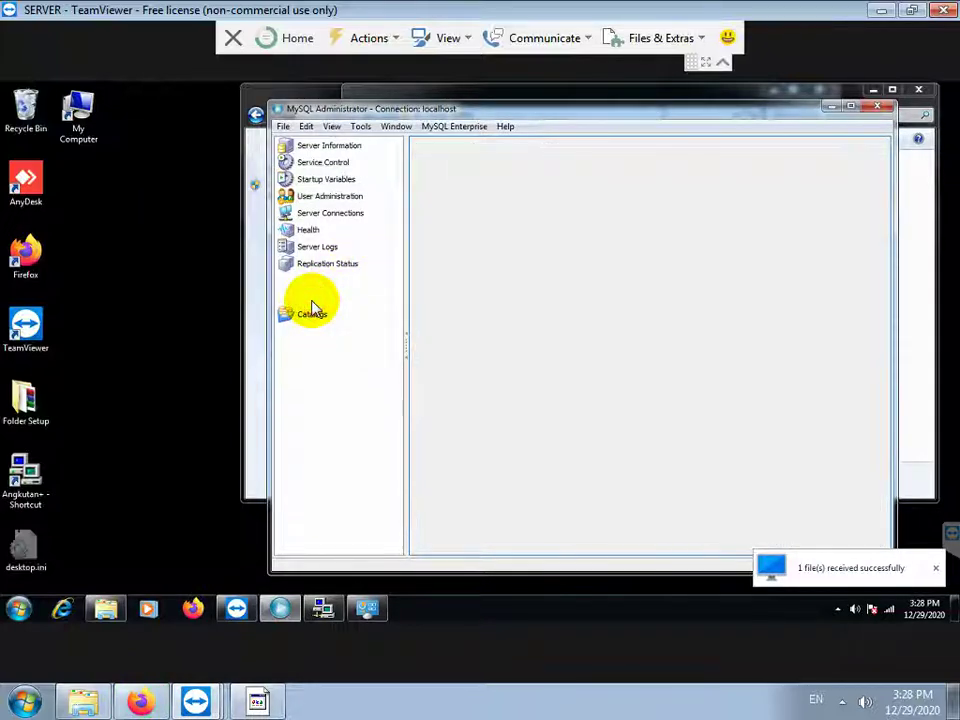
click(765, 538)
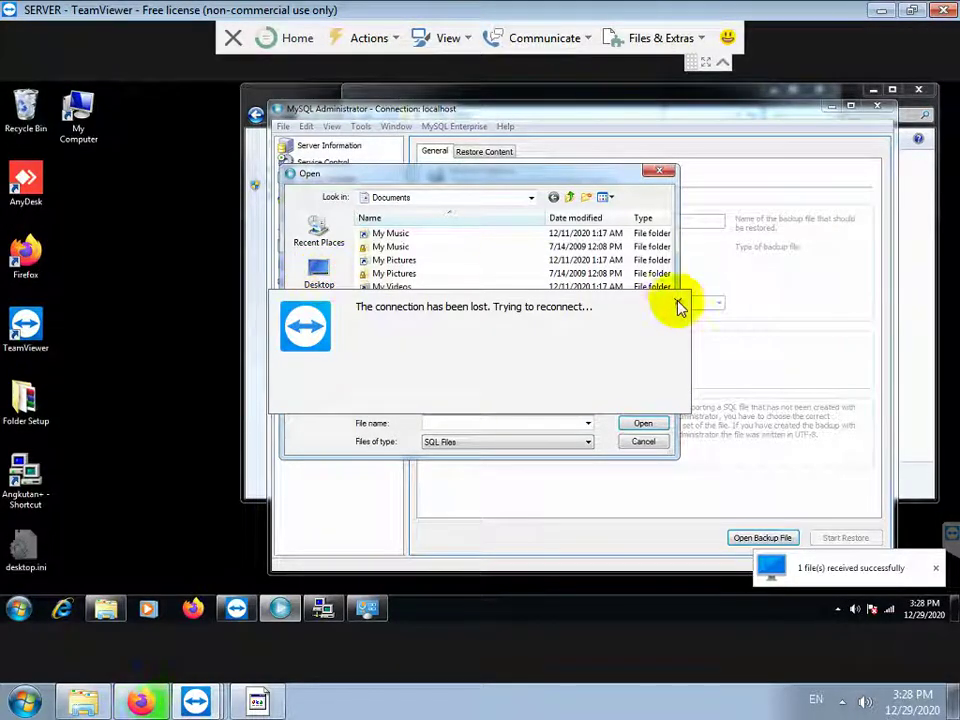
click(678, 304)
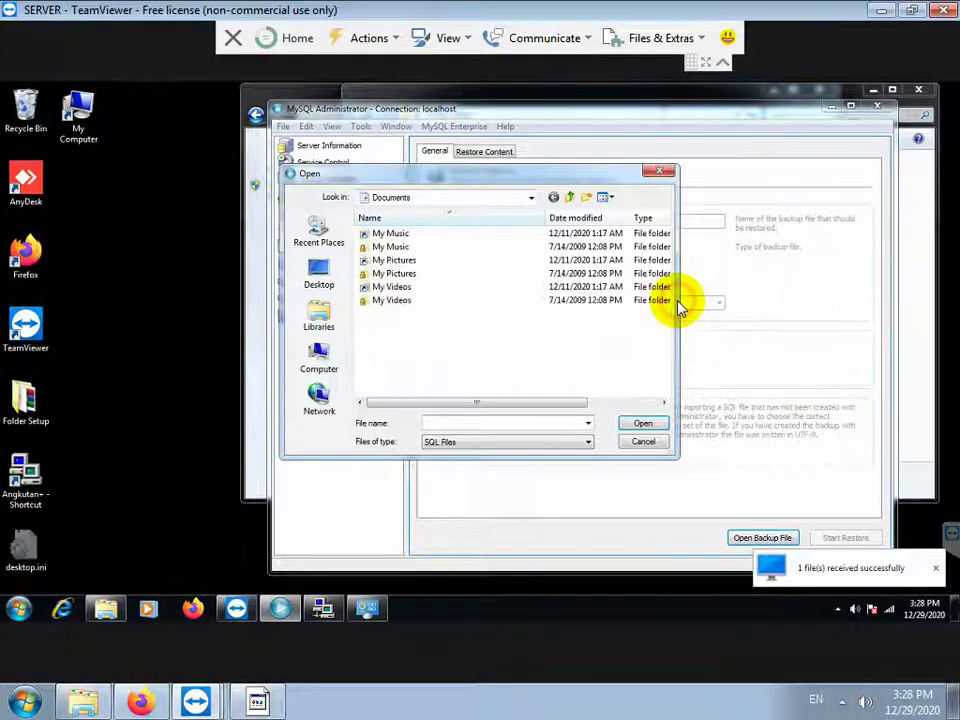
click(320, 277)
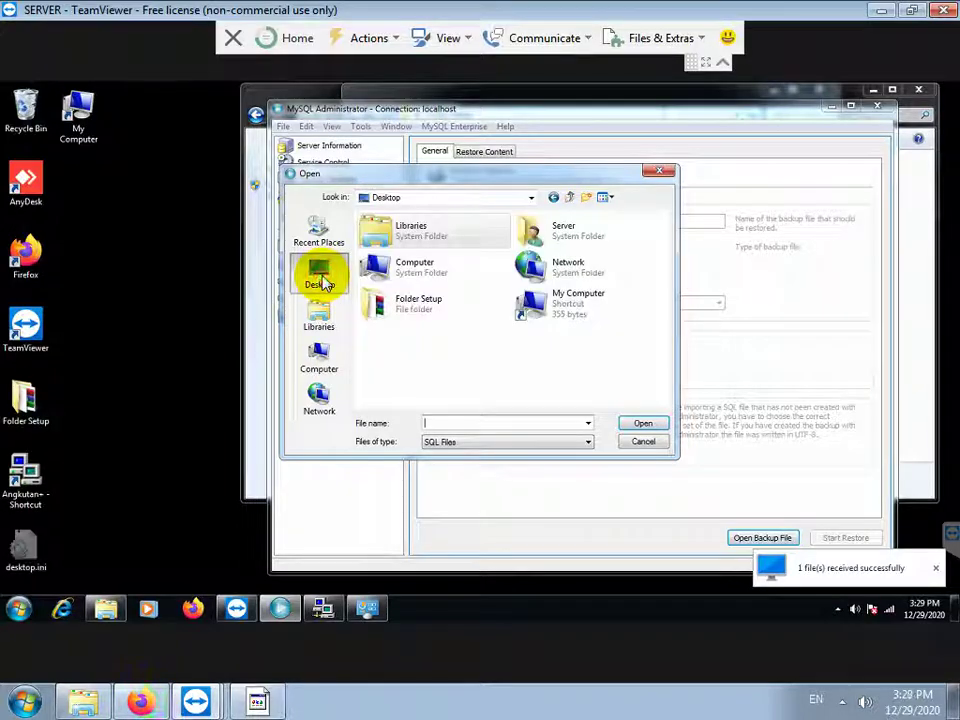
double_click(408, 306)
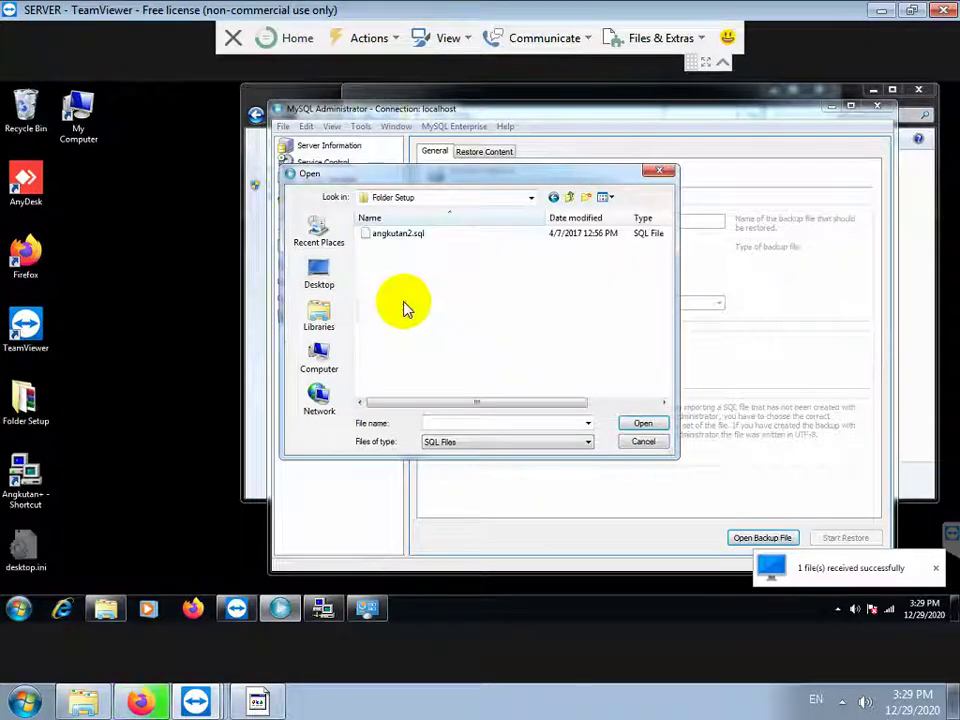
double_click(406, 240)
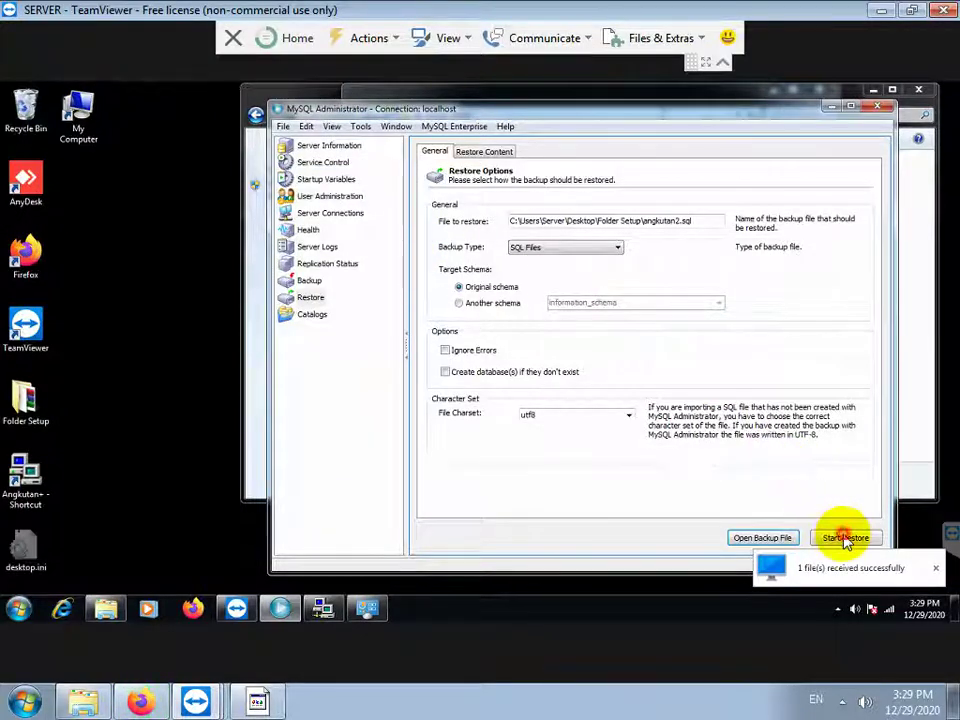
Restore angkutan2.sql to the original schema with Ignore Errors enabled, closing the analysis and restore dialogs.
click(845, 538)
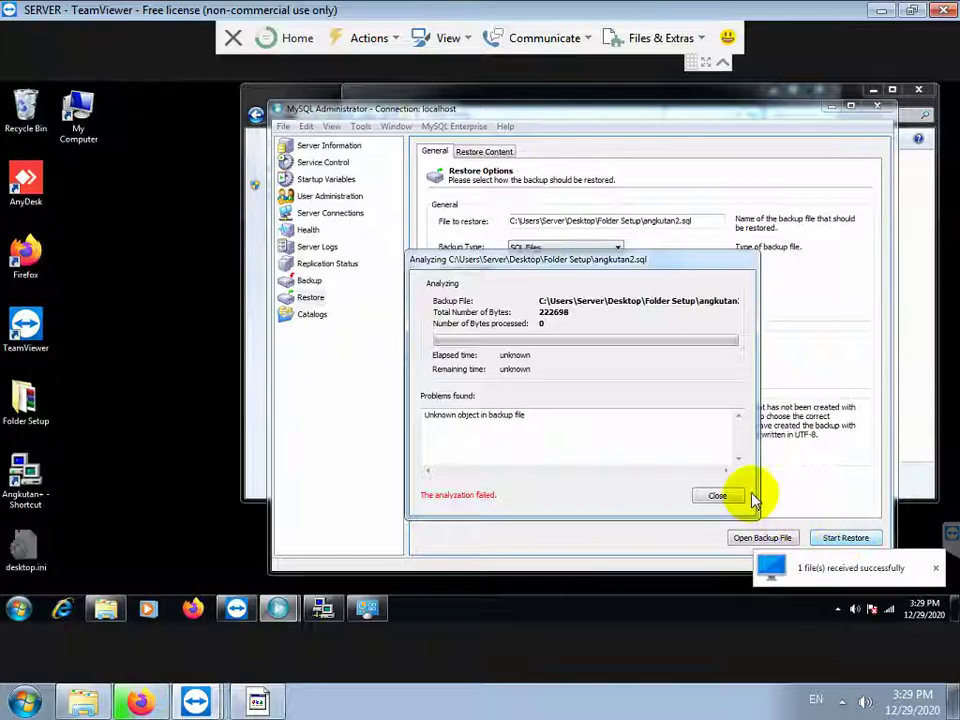
click(716, 494)
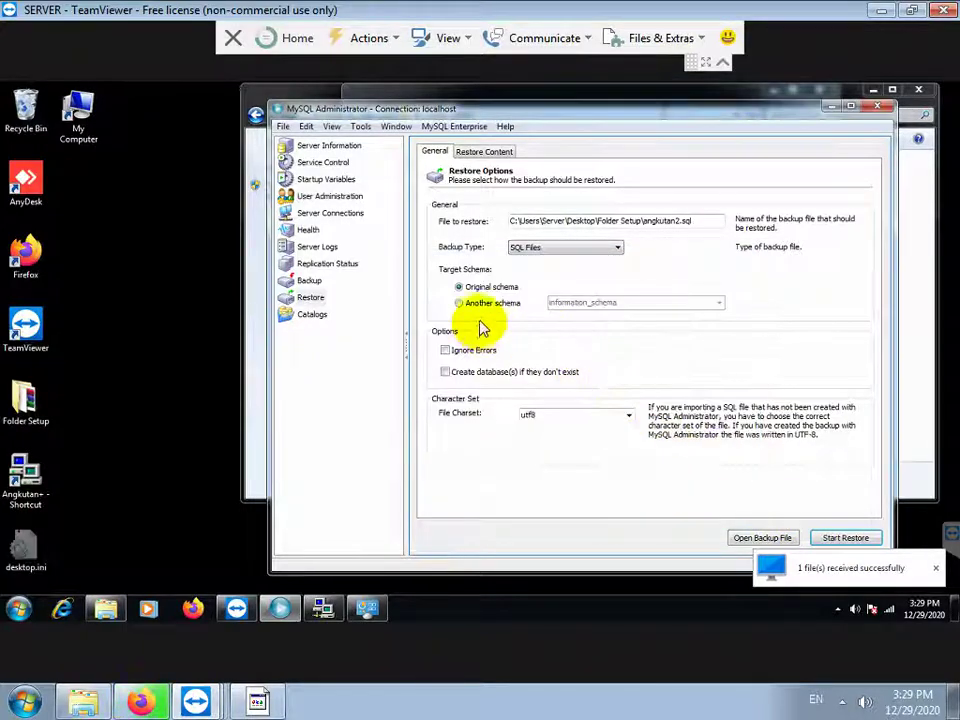
click(455, 355)
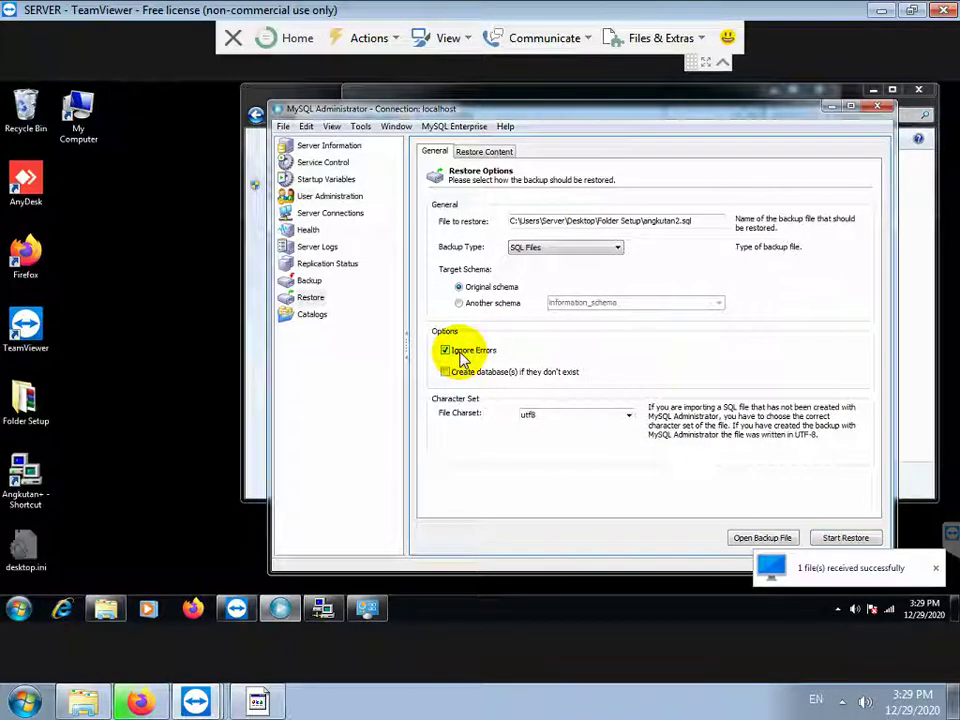
click(845, 538)
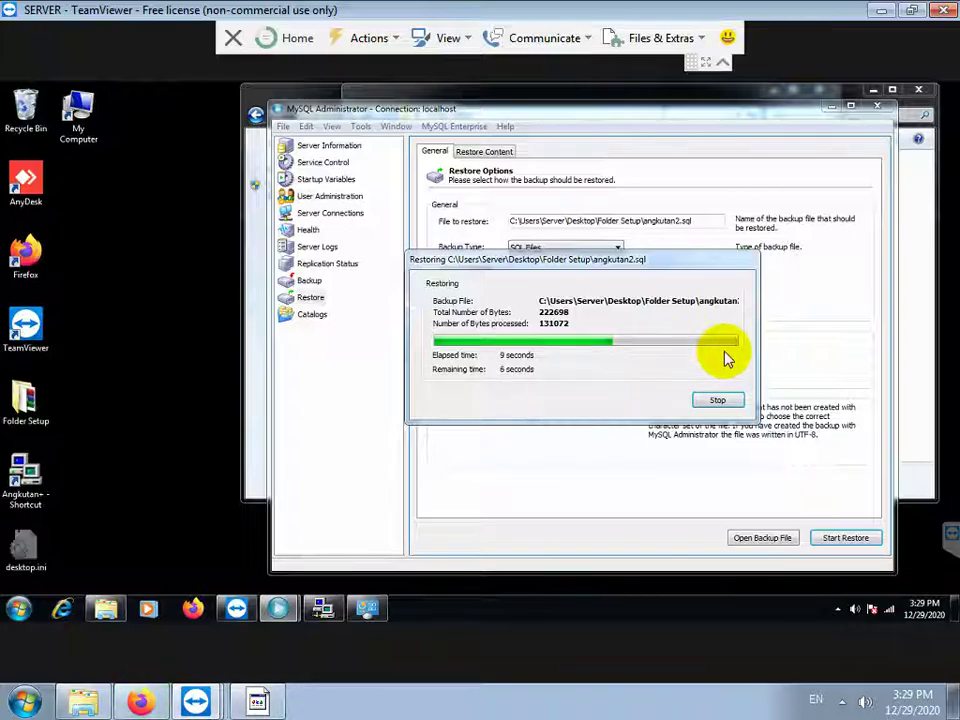
click(718, 400)
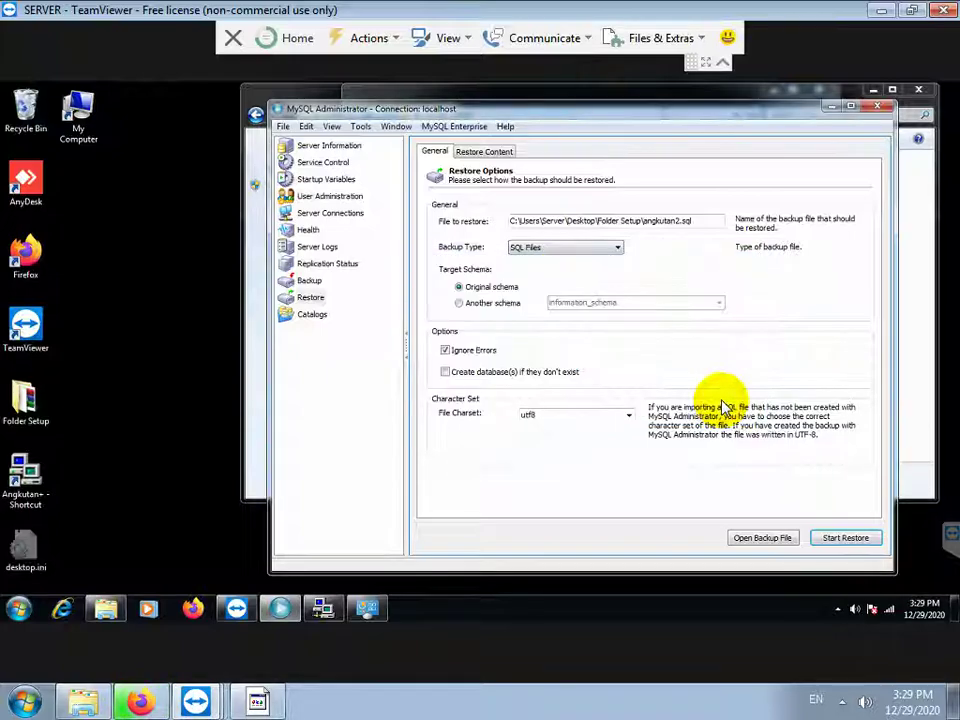
Switch to the Angkutan+ login window and save angkutan2 as the database name in the database server settings.
click(25, 478)
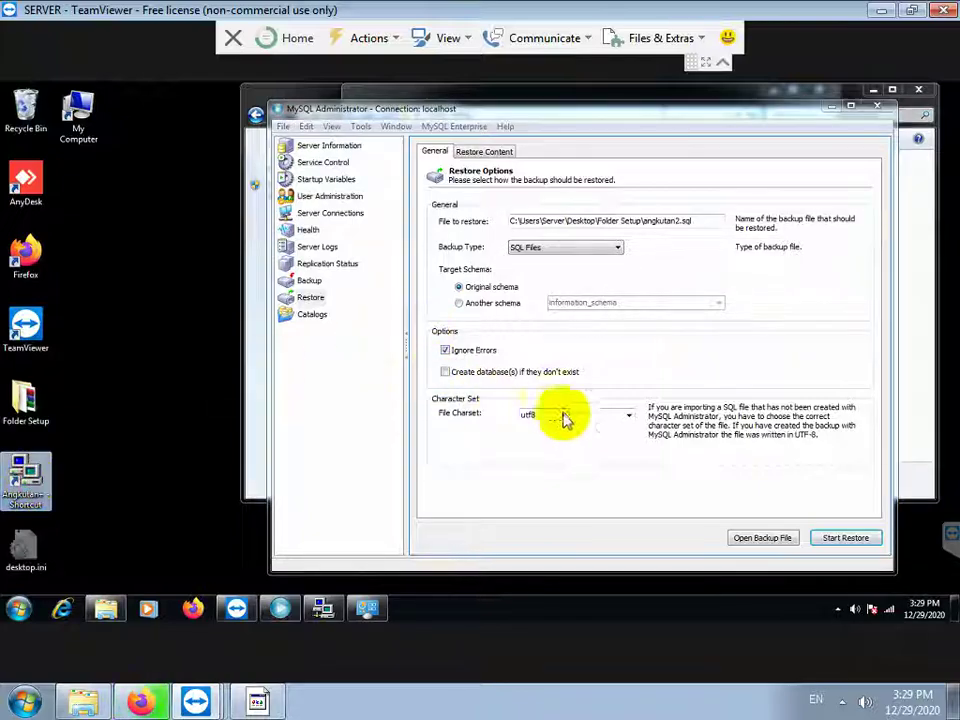
click(334, 610)
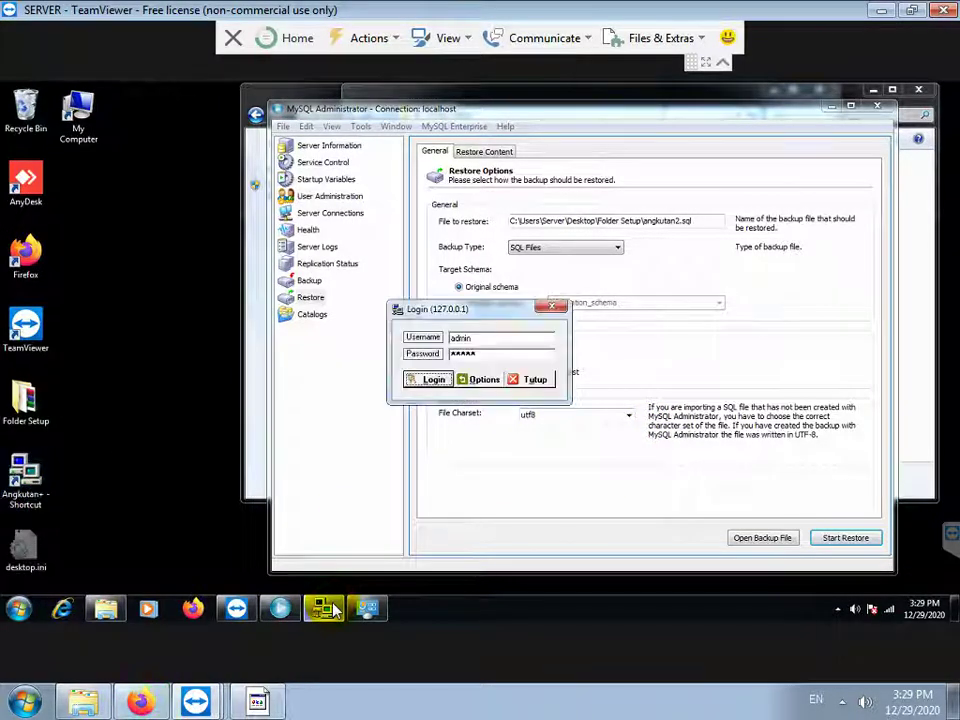
click(484, 379)
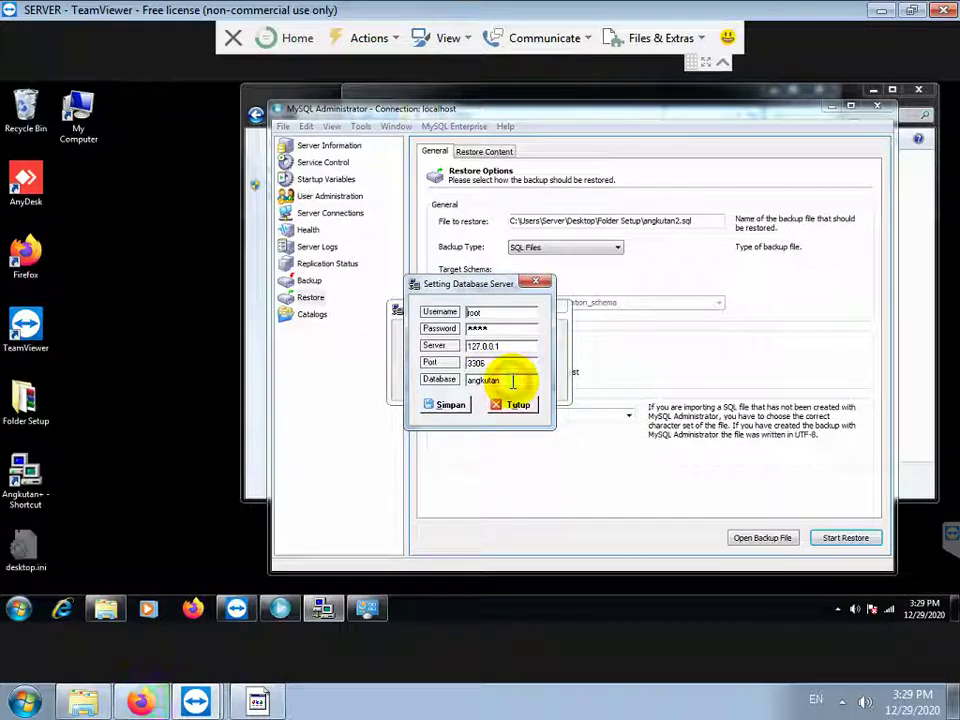
click(680, 305)
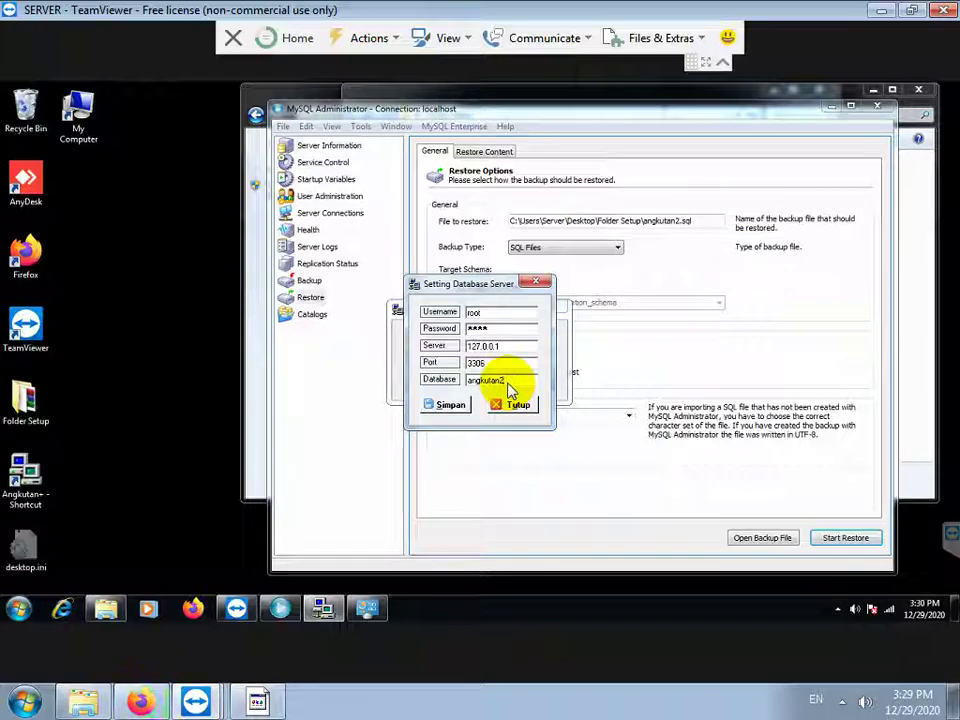
click(442, 405)
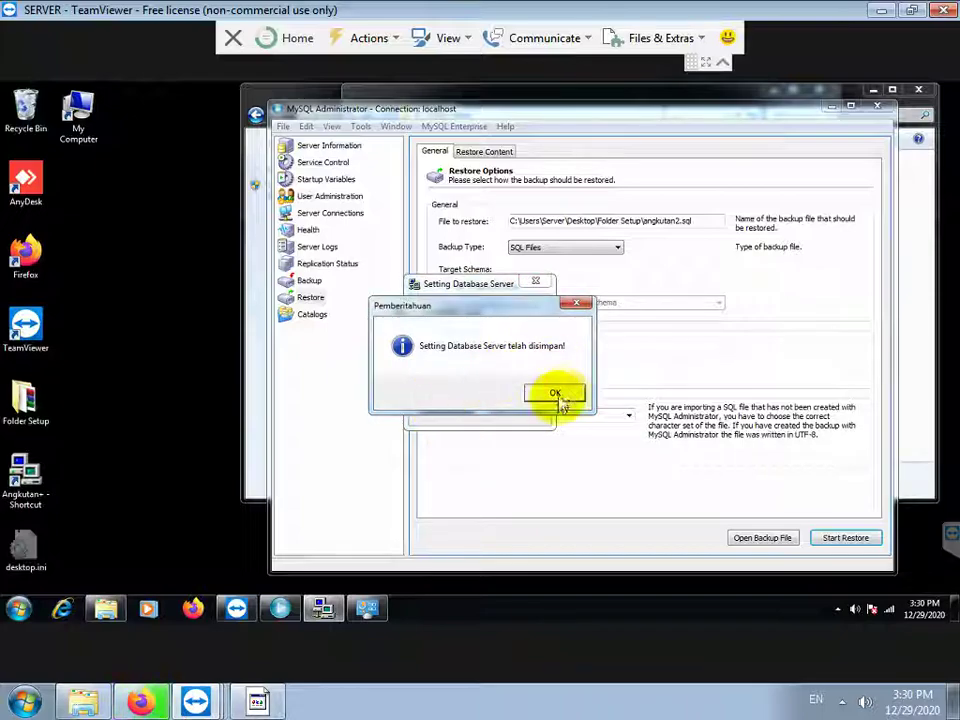
click(555, 396)
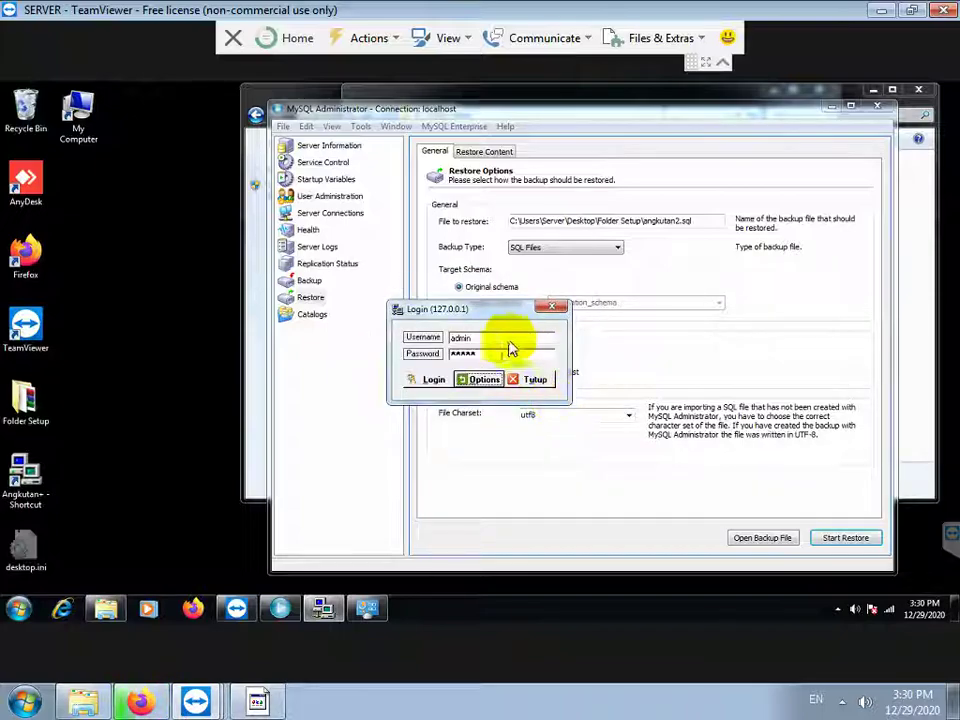
Try to log in to Angkutan+ twice, reviewing the database server settings after each attempt.
click(435, 388)
click(527, 396)
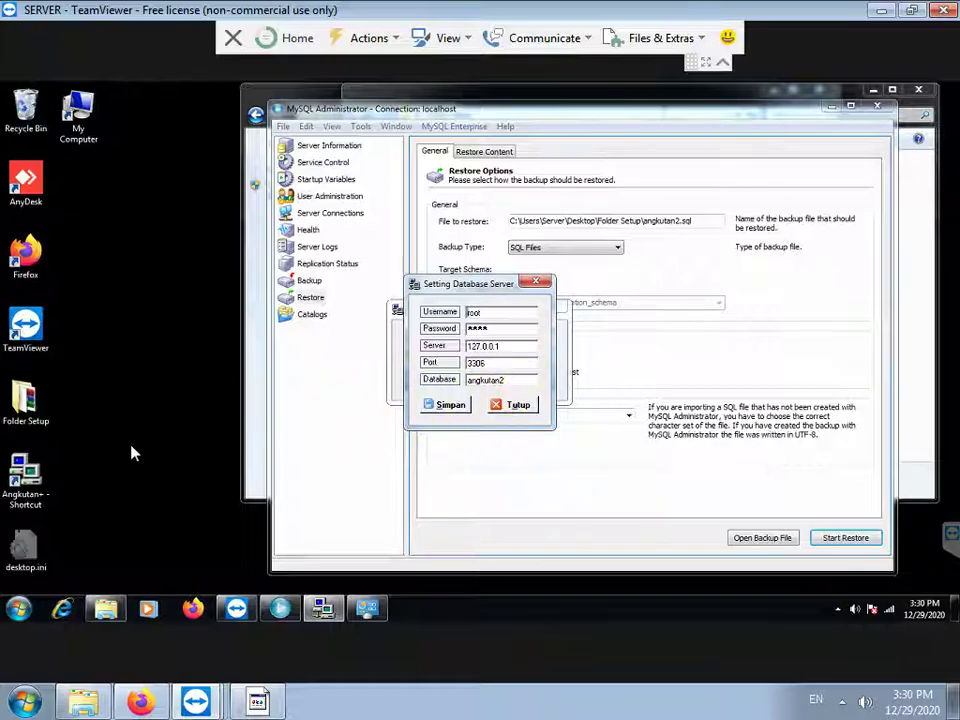
click(455, 410)
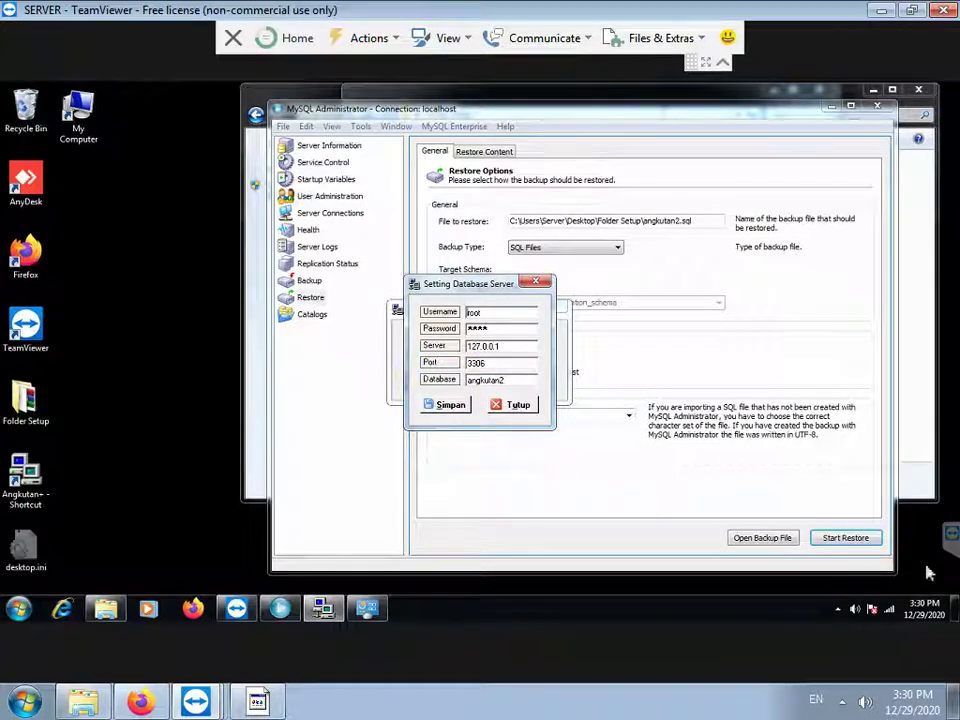
click(838, 608)
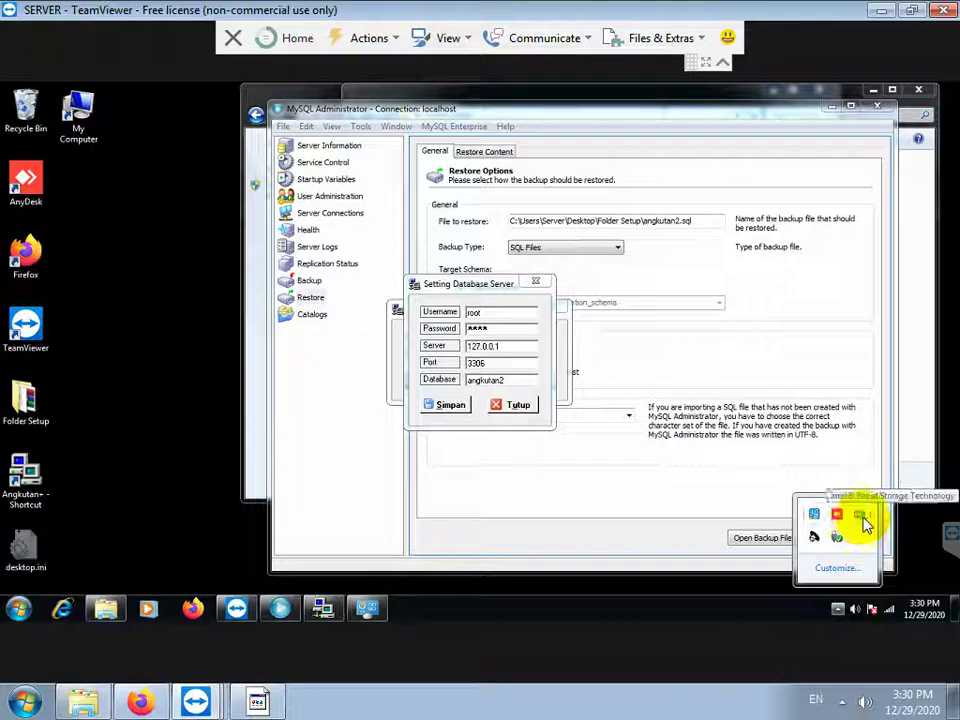
click(514, 408)
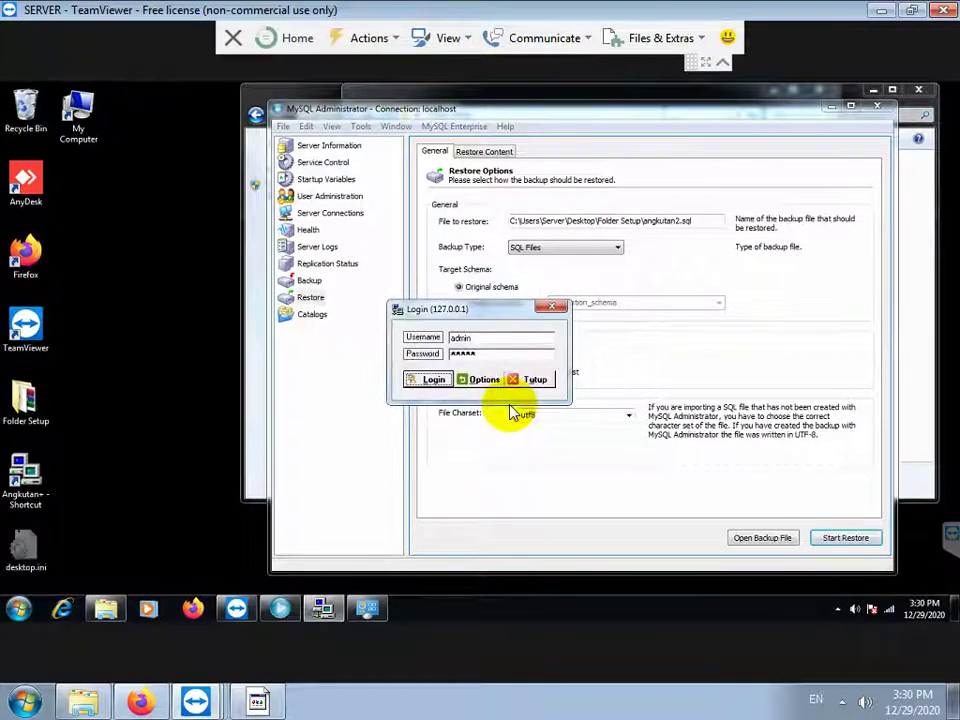
click(416, 386)
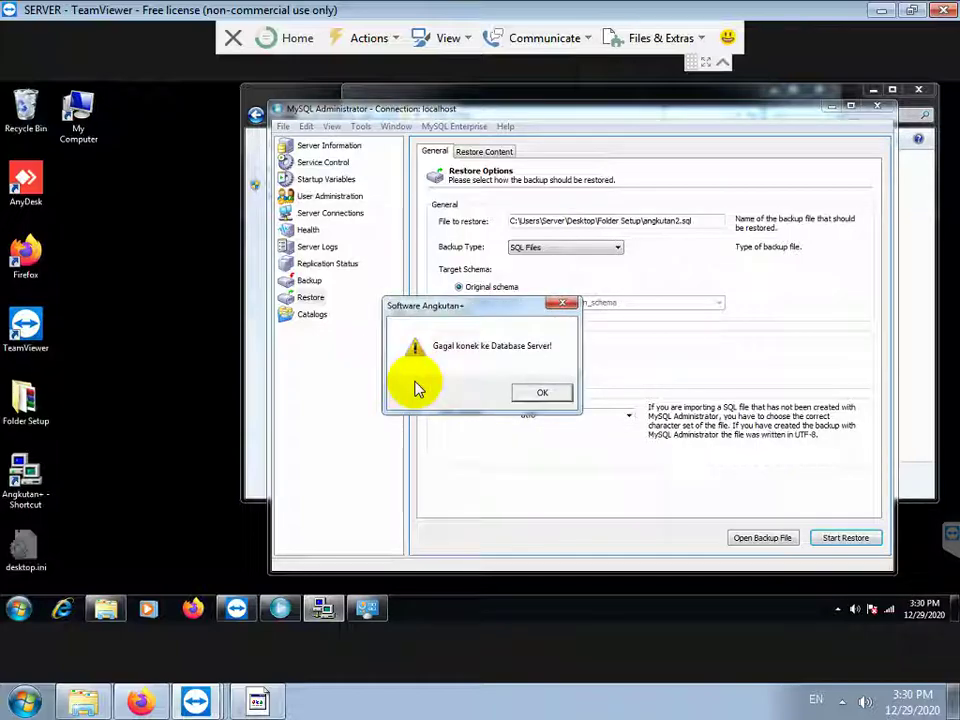
click(550, 393)
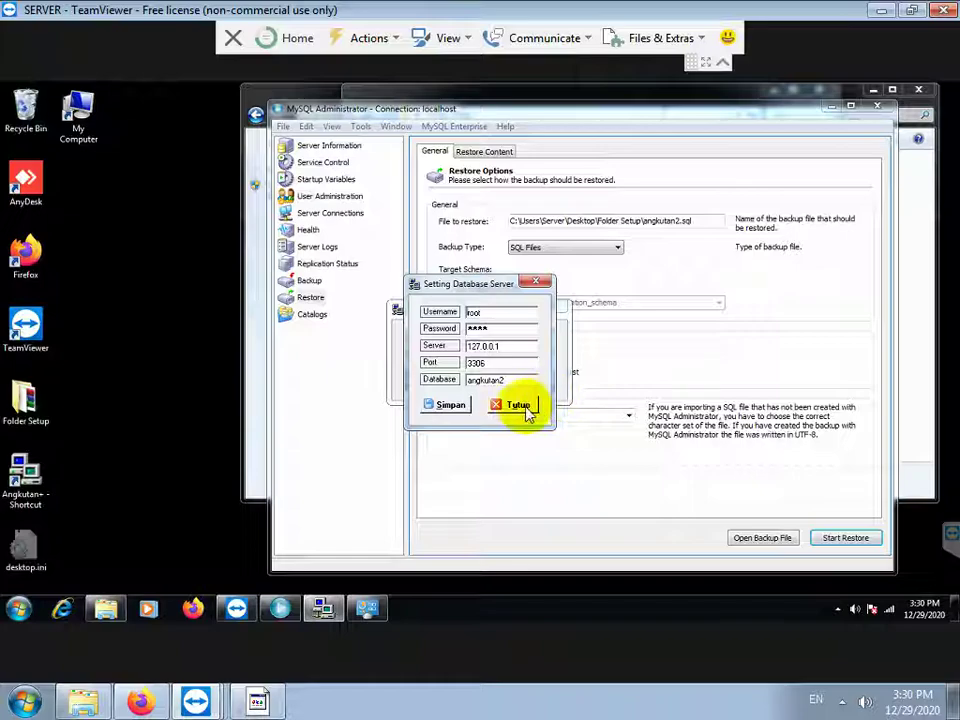
click(519, 405)
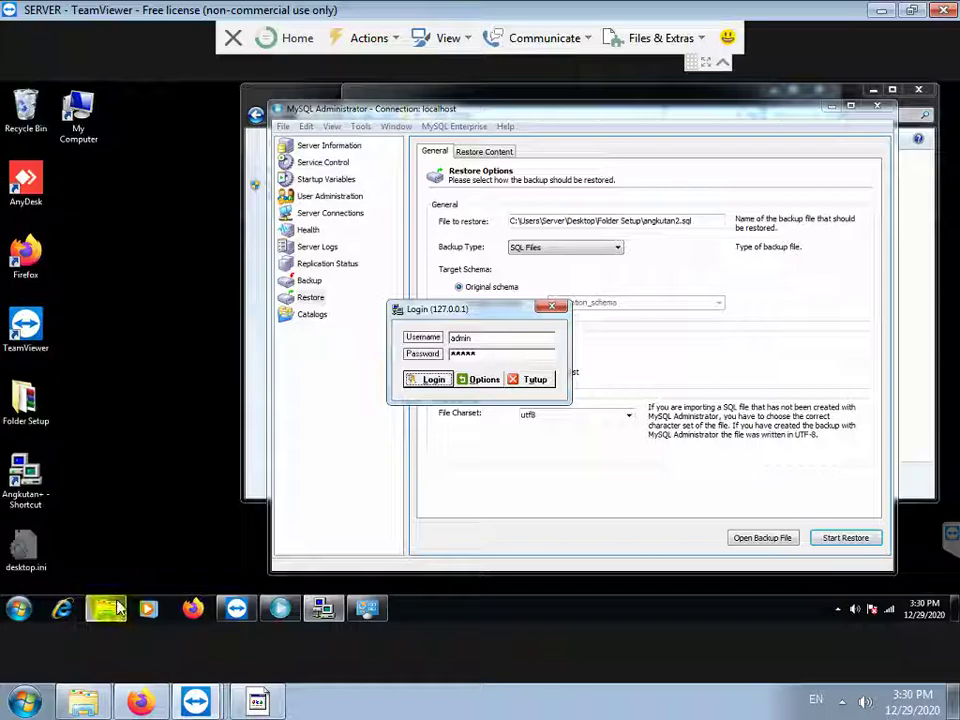
Open a TeamViewer file transfer session and browse the local computer's D: drive to find angkutan2.sql.
click(643, 39)
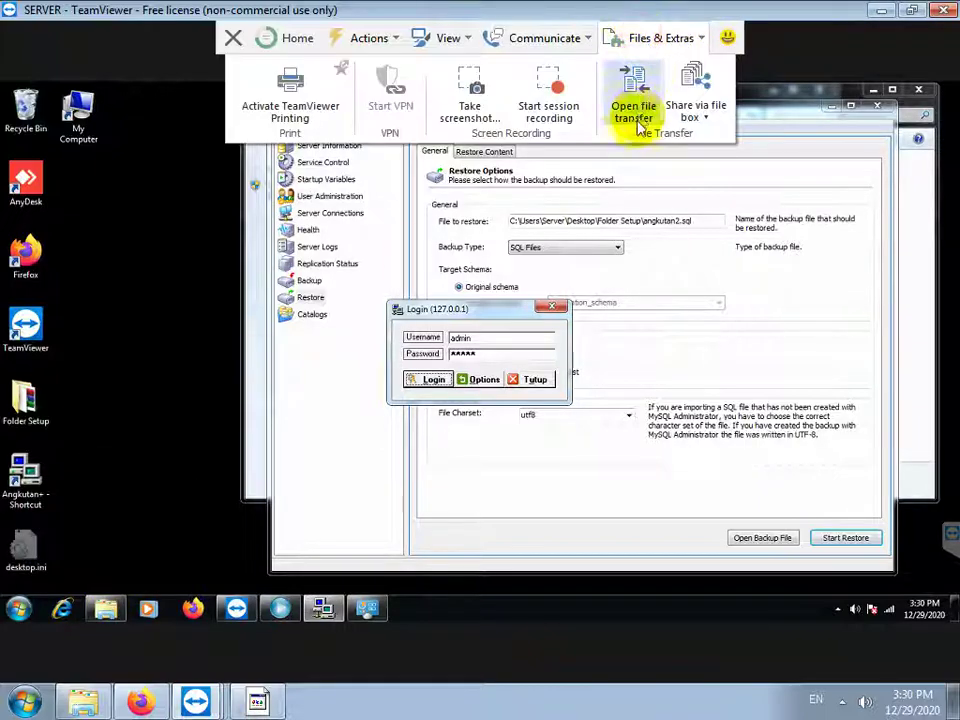
click(636, 108)
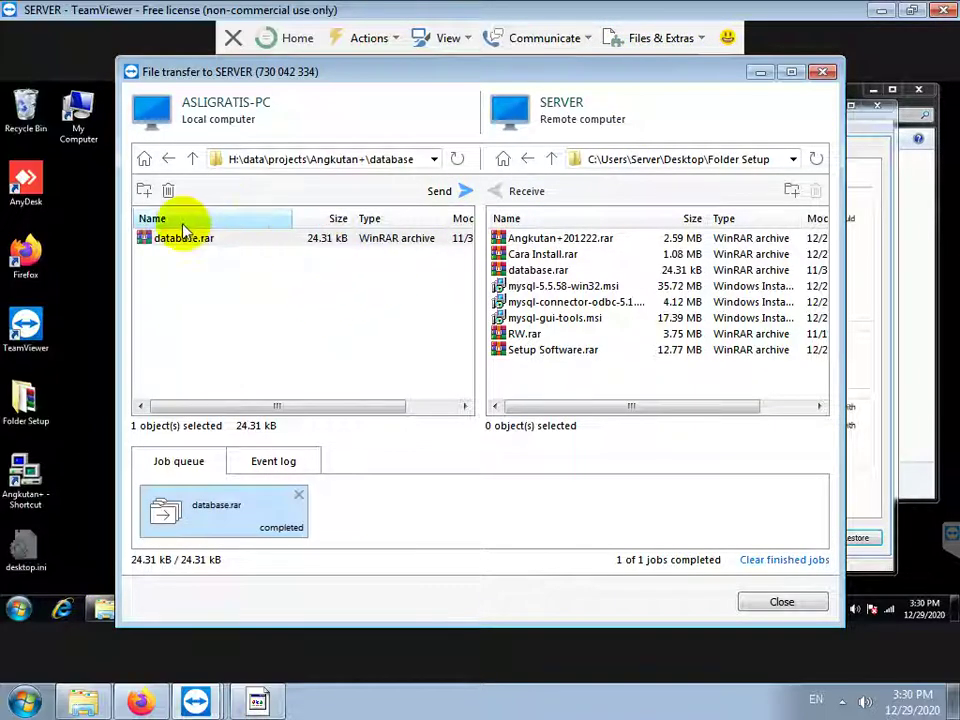
click(436, 160)
click(240, 252)
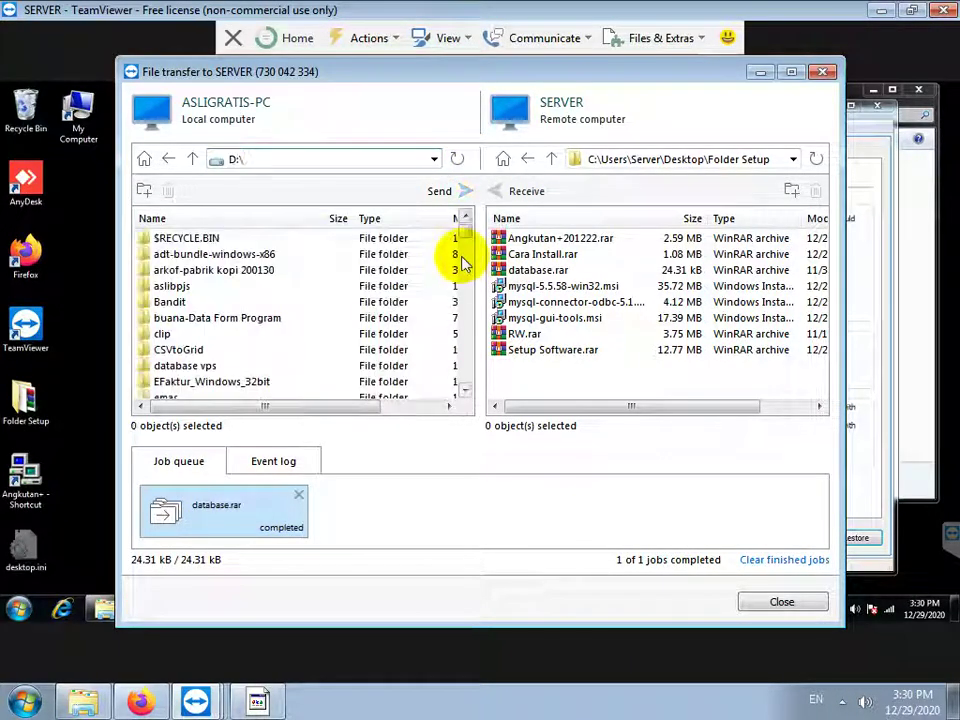
drag(459, 223, 472, 247)
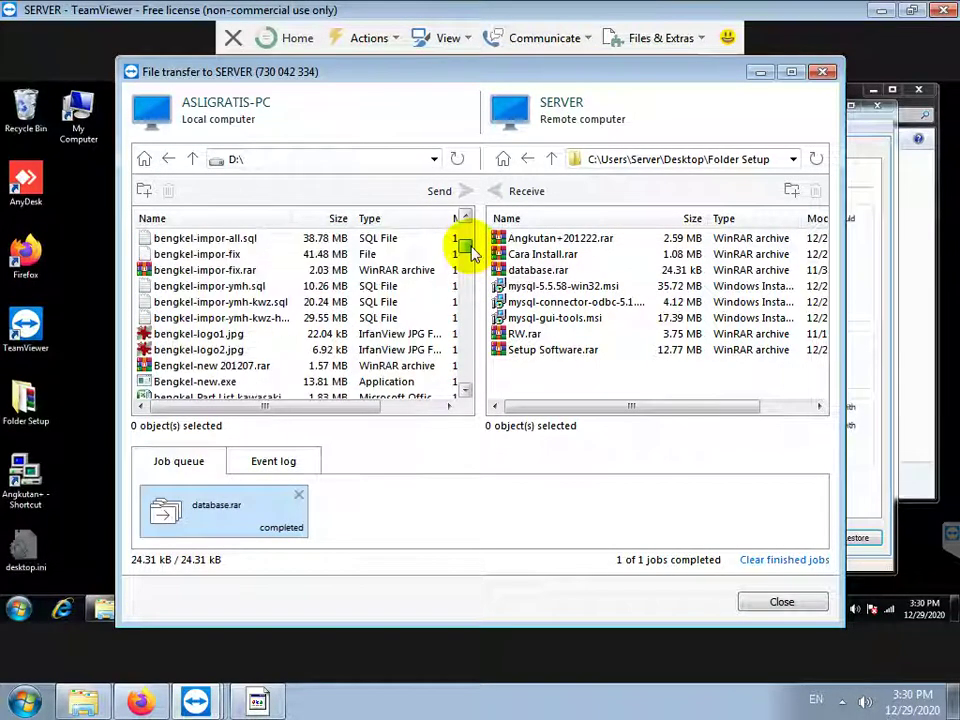
click(285, 302)
scroll(285, 306, up, 12)
scroll(298, 306, up, 15)
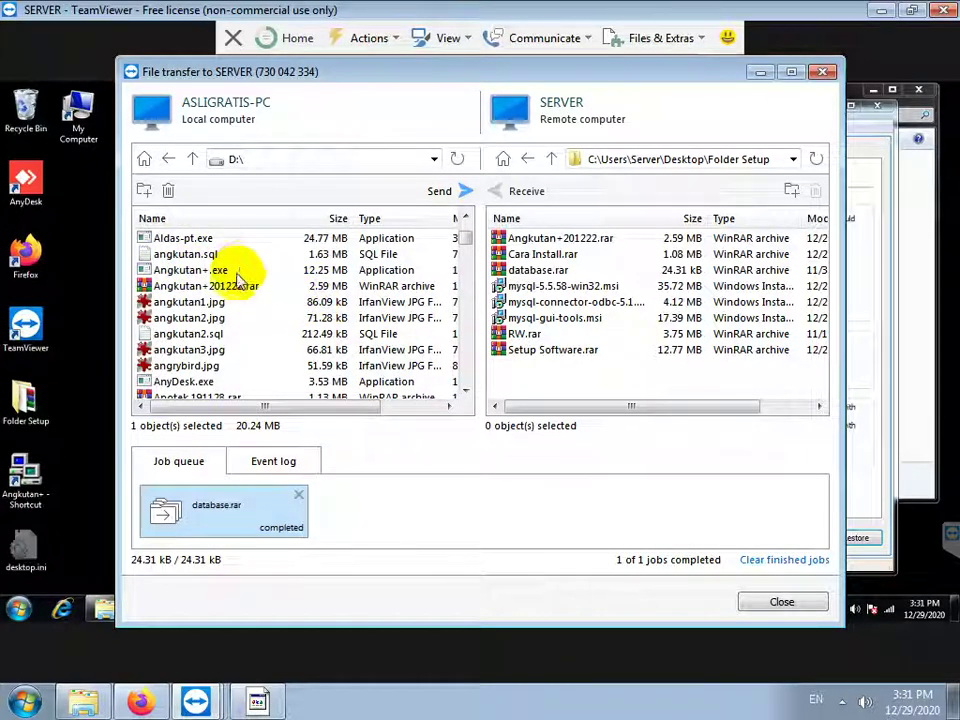
Try to send the local angkutan2.sql to the remote computer, overwriting the existing copy and skipping the file if blocked, and close the transfer window.
click(194, 334)
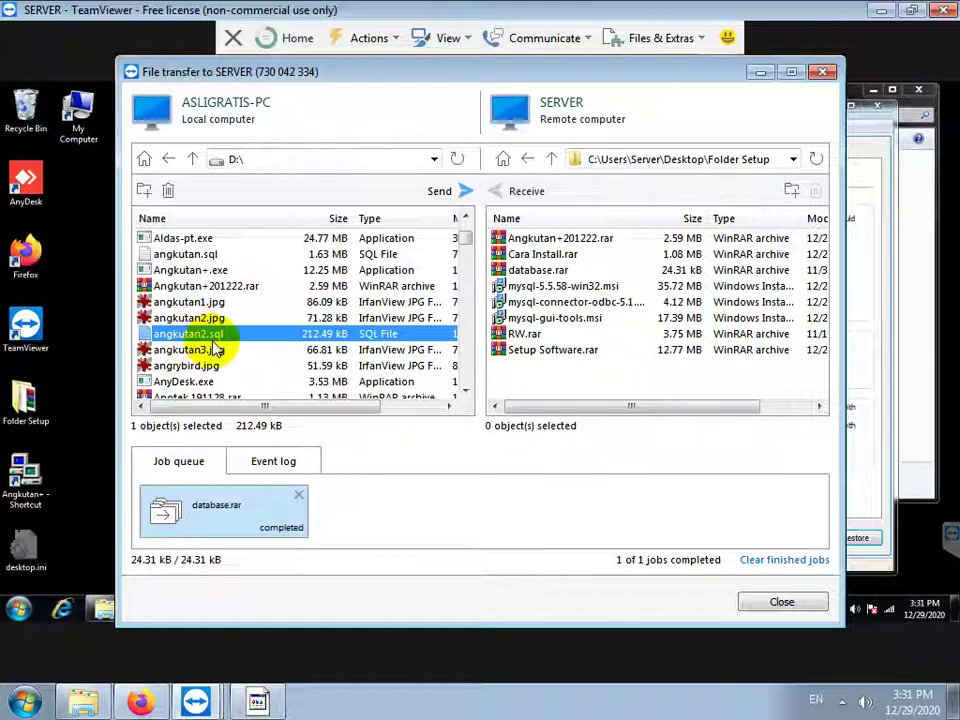
drag(190, 340, 561, 379)
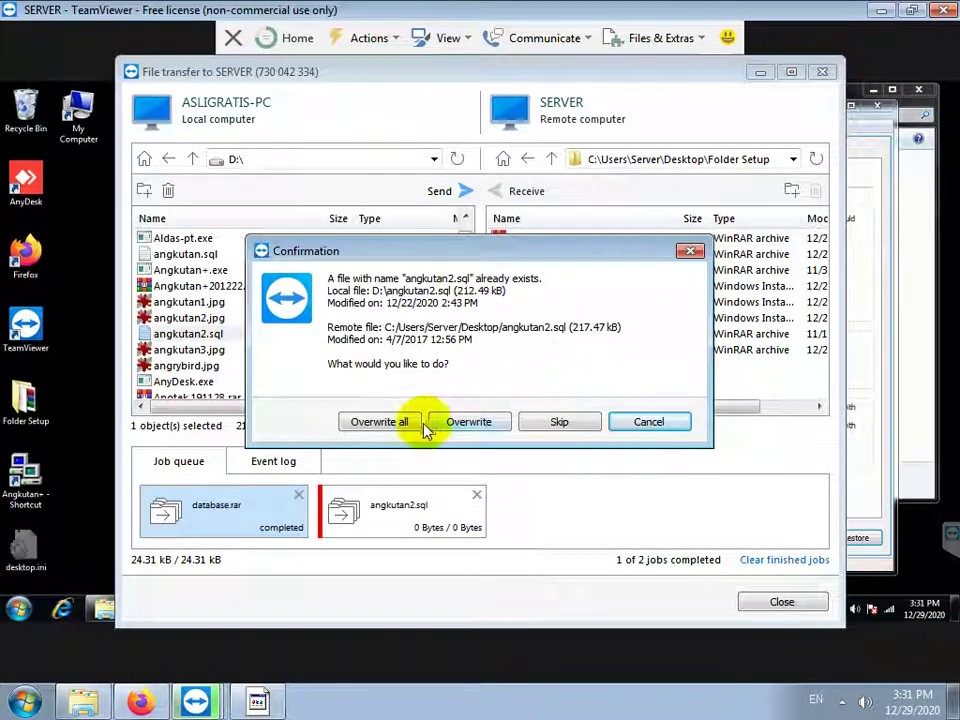
click(447, 428)
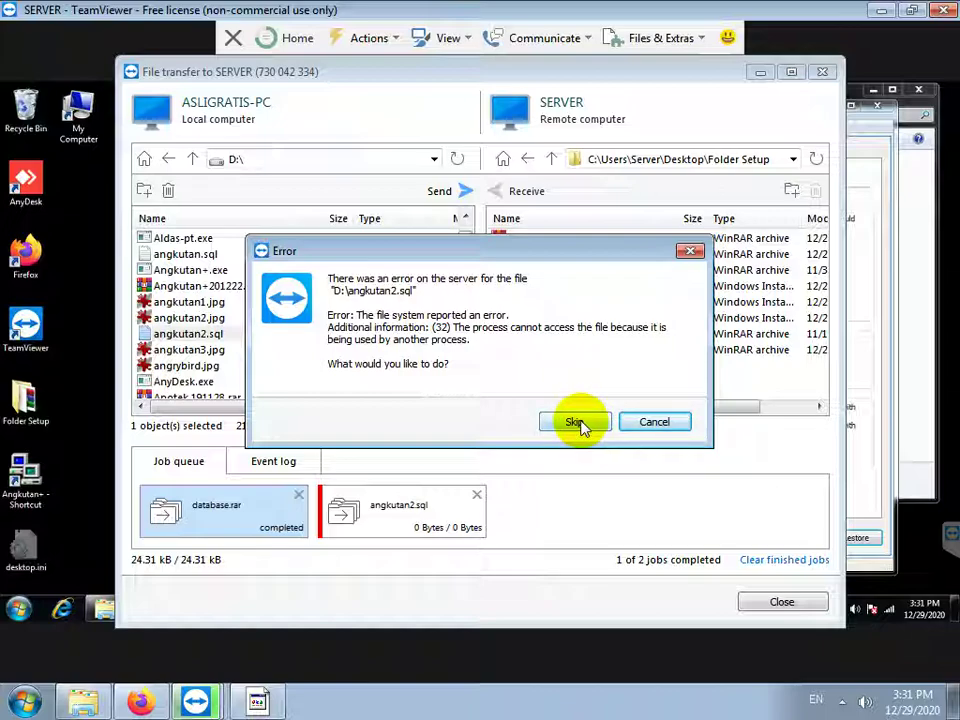
click(576, 422)
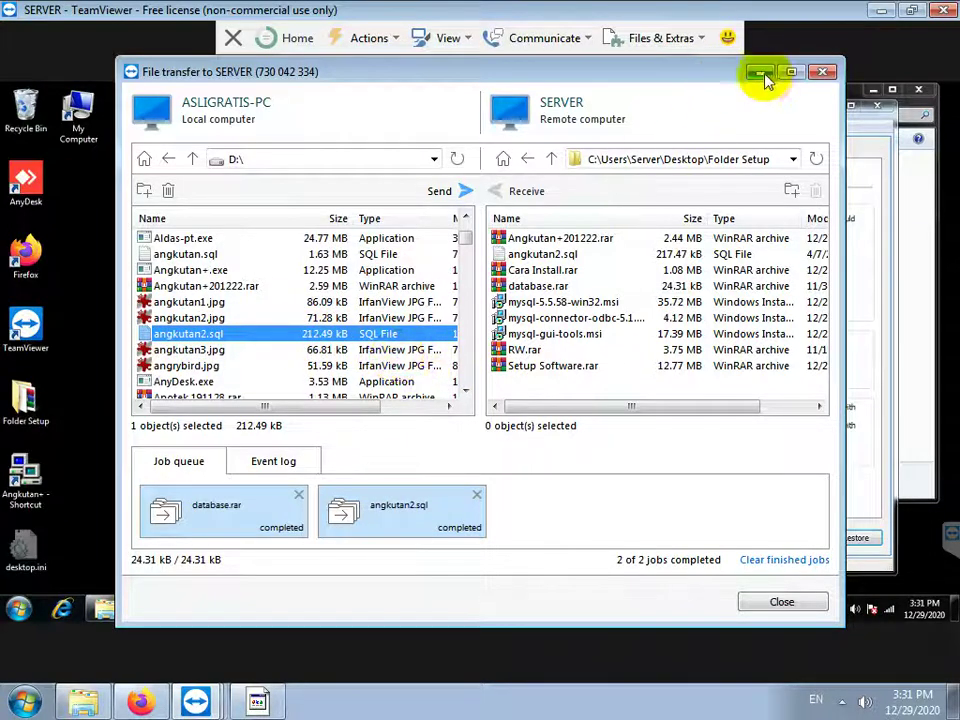
click(822, 71)
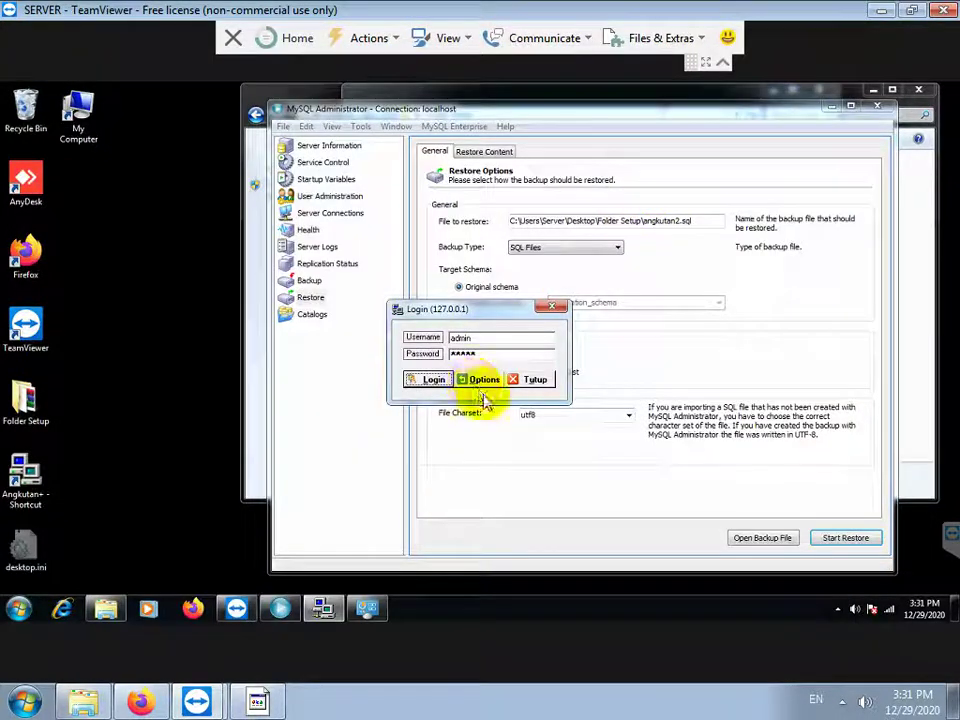
Start restoring the loaded angkutan2.sql in the remote MySQL Administrator, stop the operation and close its dialog.
click(497, 480)
click(860, 538)
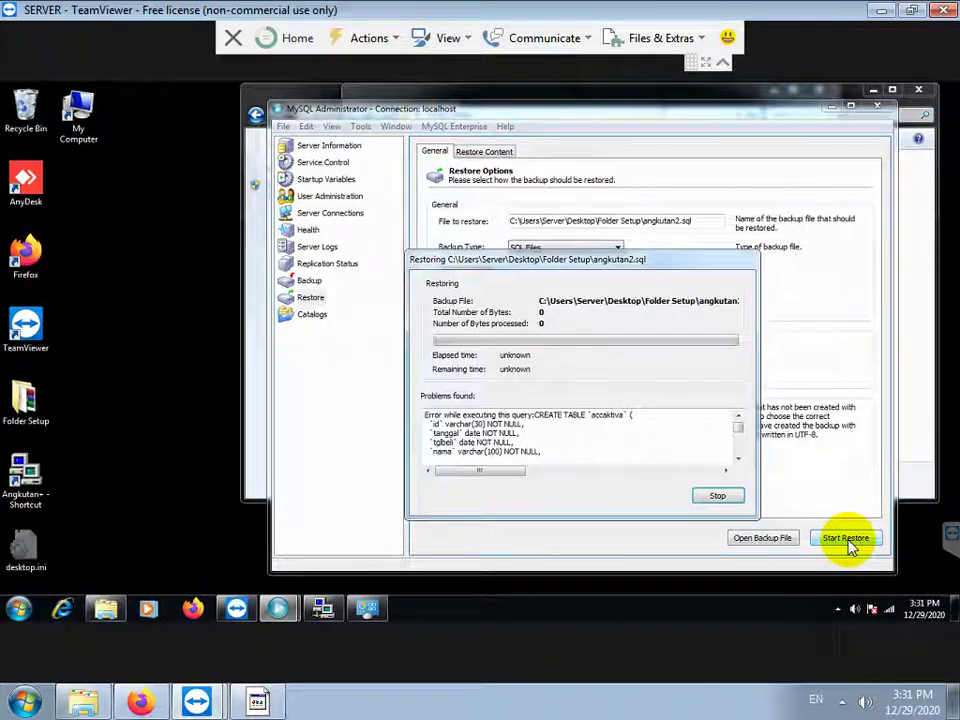
click(714, 497)
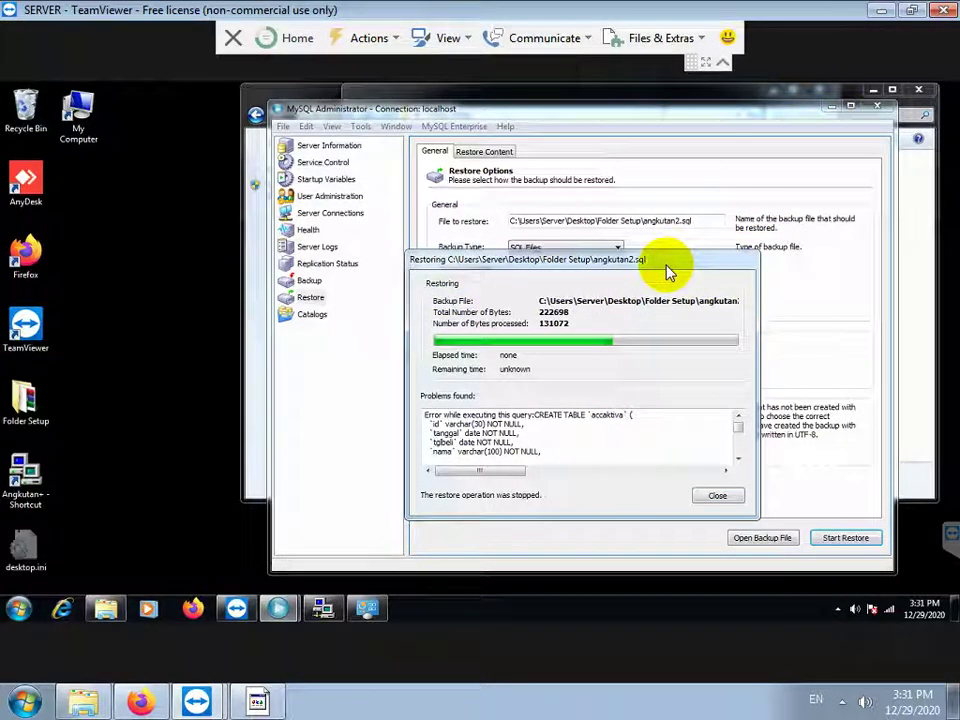
click(718, 498)
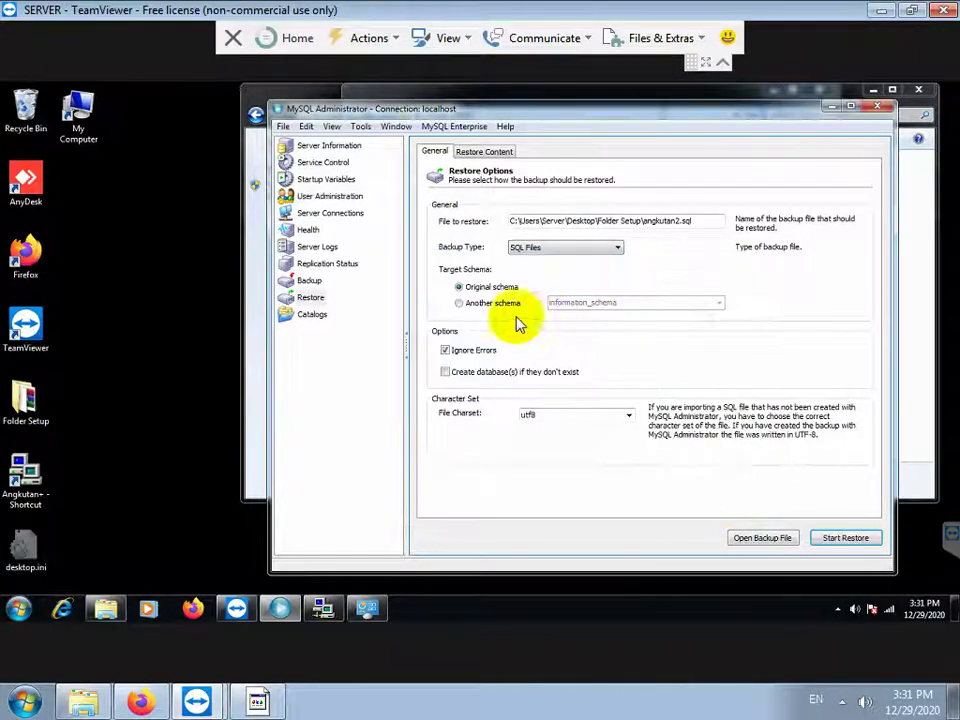
Reload angkutan2.sql from Folder Setup, restore it to the original schema, and check the schemata offered for backup.
click(745, 538)
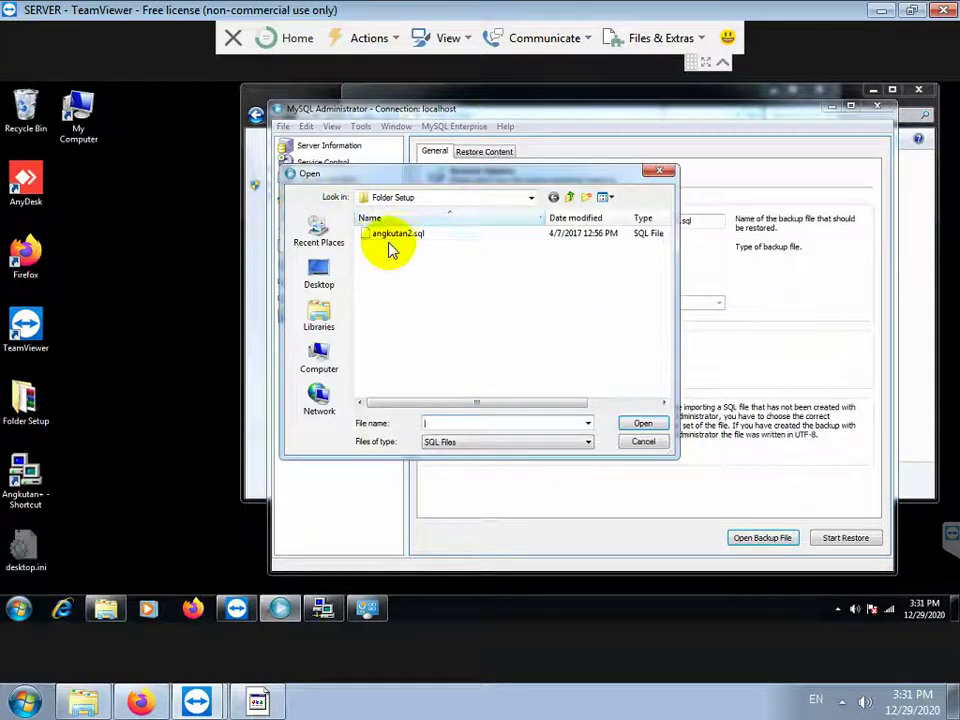
double_click(392, 244)
click(836, 540)
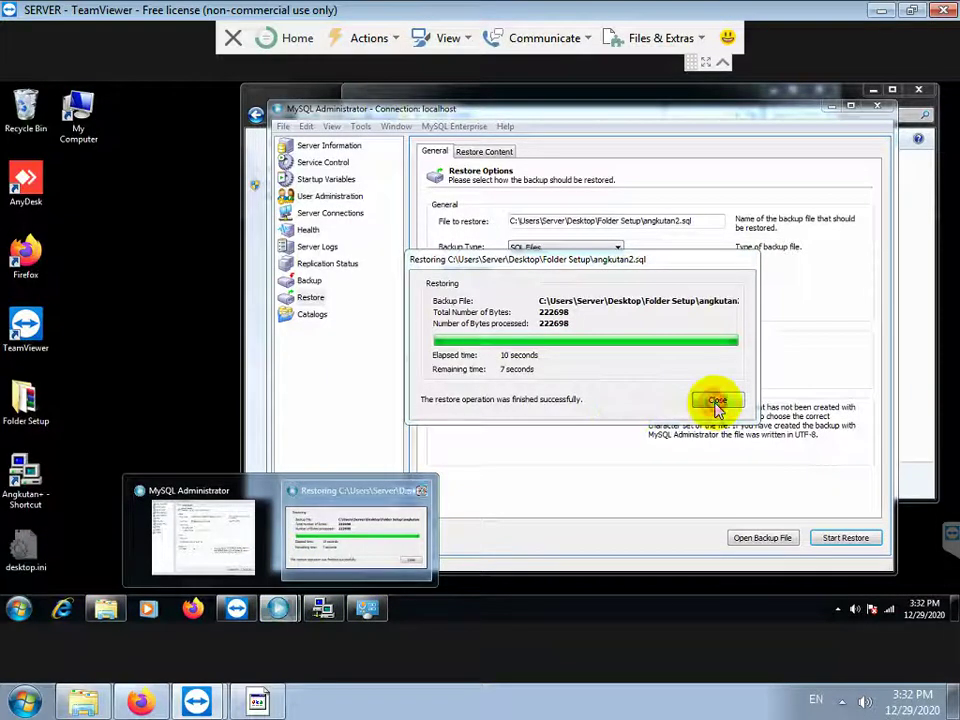
click(716, 401)
click(310, 281)
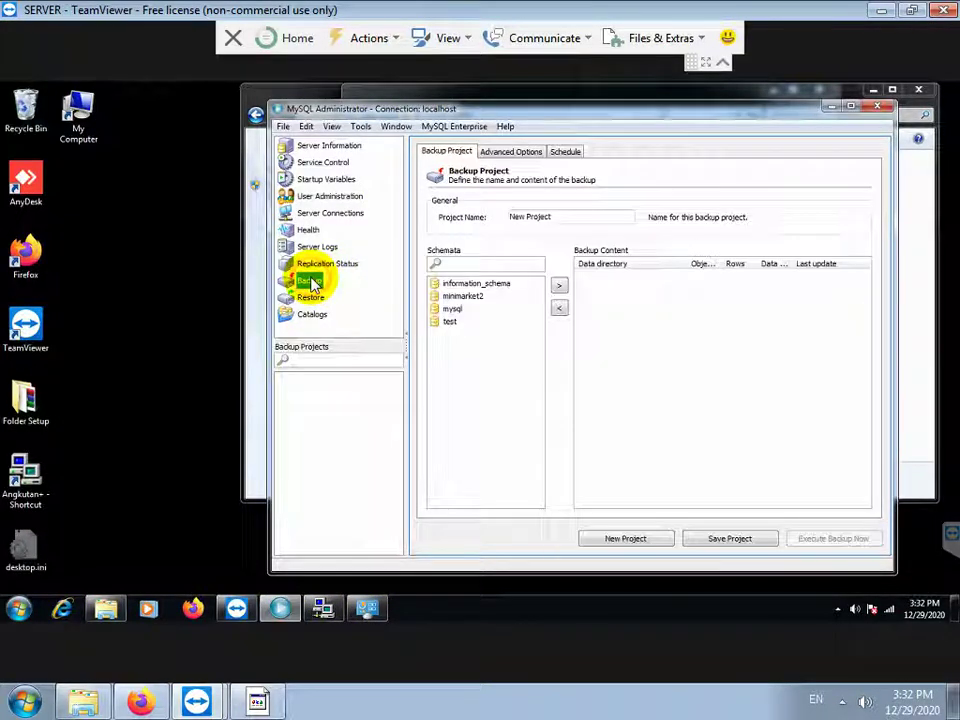
click(461, 297)
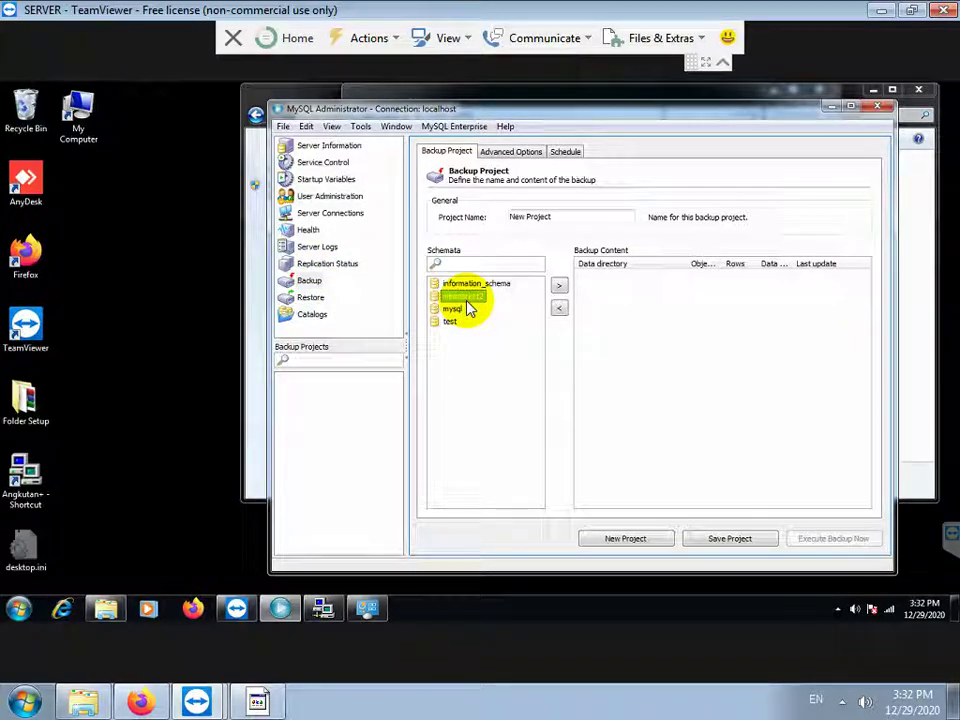
Open the remote angkutan2.sql from Folder Setup in Notepad and examine the opening statements of the dump.
click(106, 609)
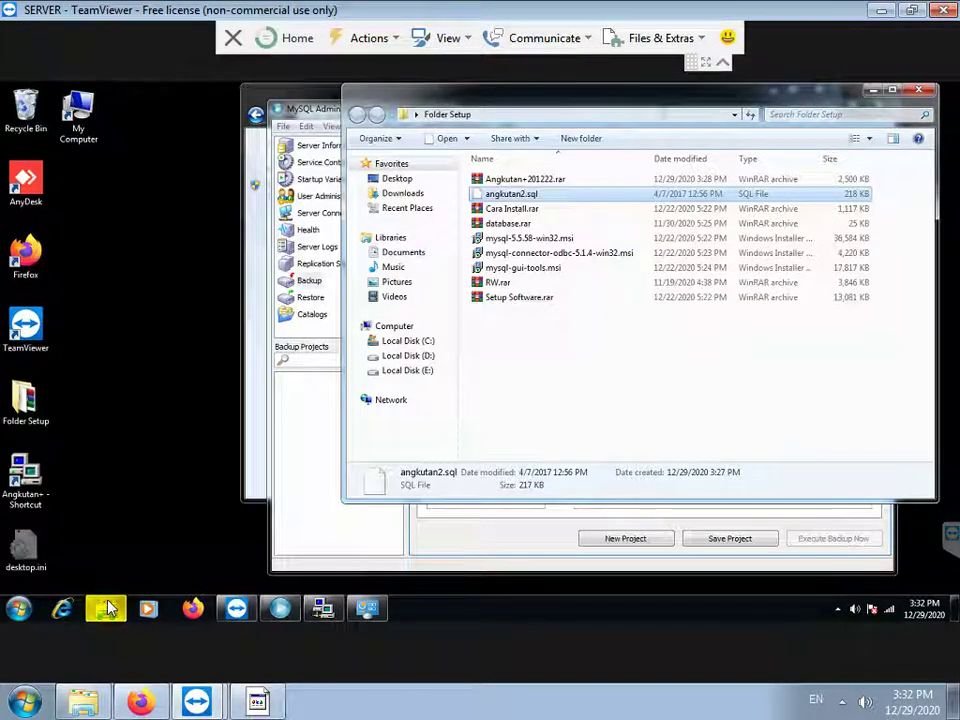
right_click(503, 197)
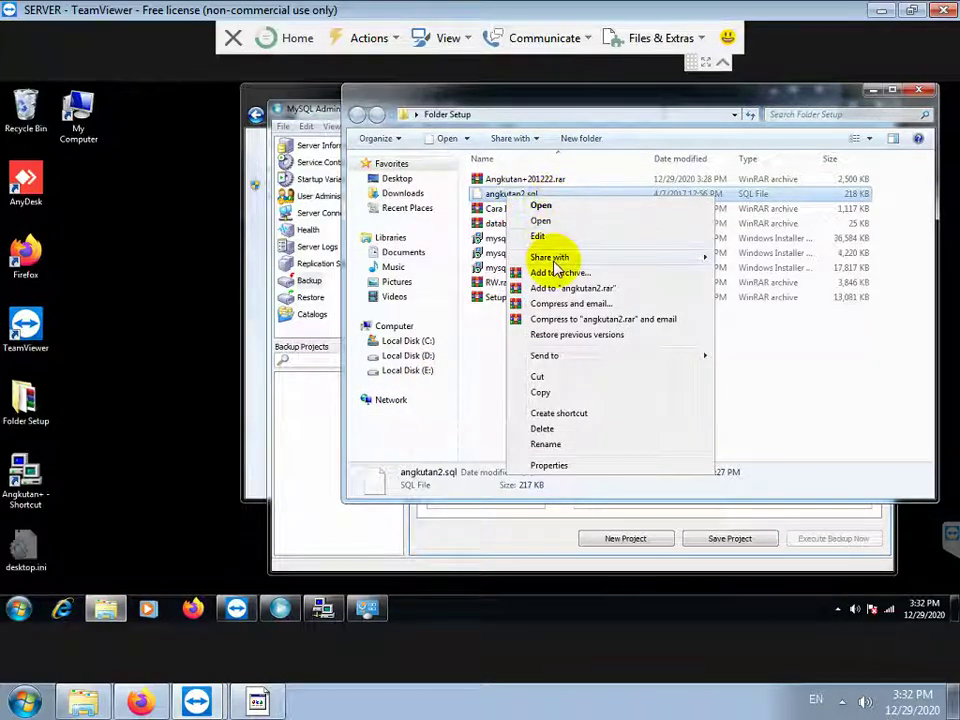
mouse_move(553, 260)
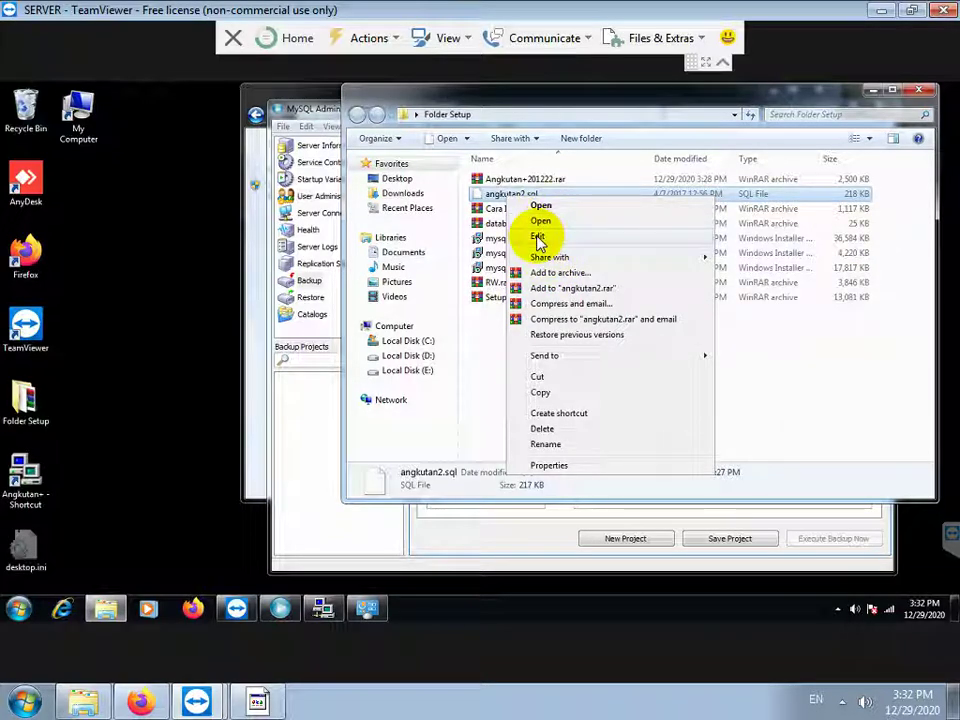
click(538, 238)
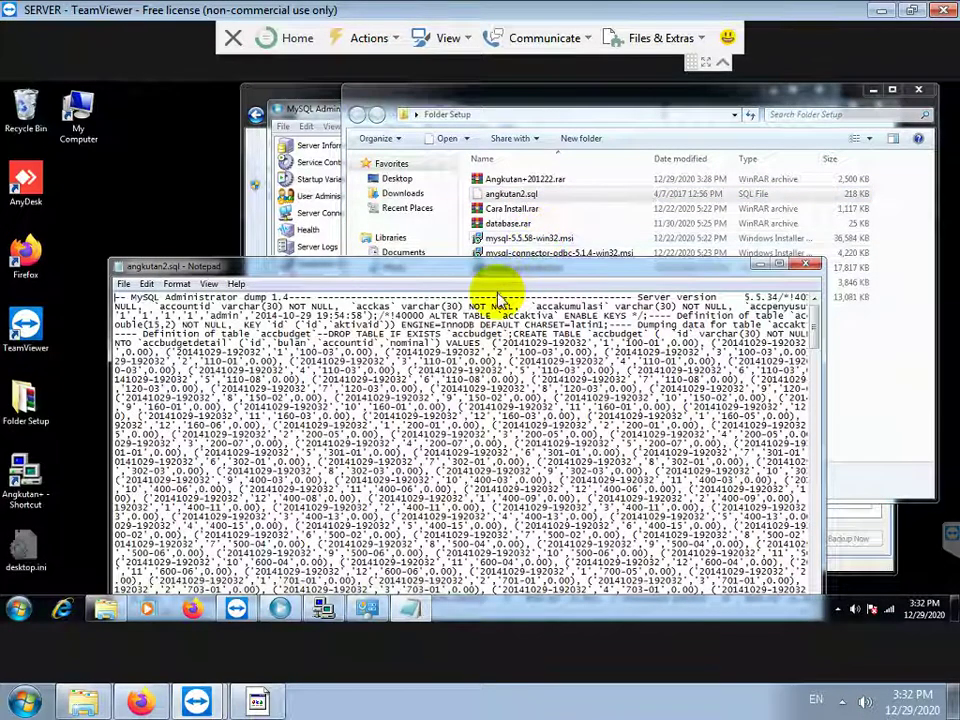
click(513, 196)
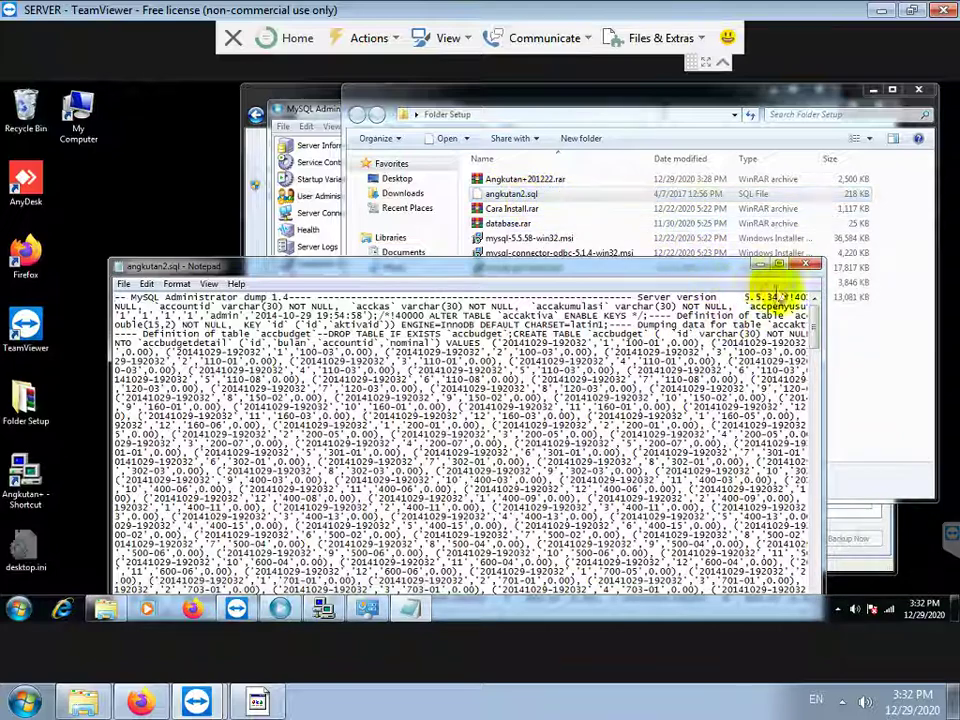
click(810, 265)
right_click(505, 195)
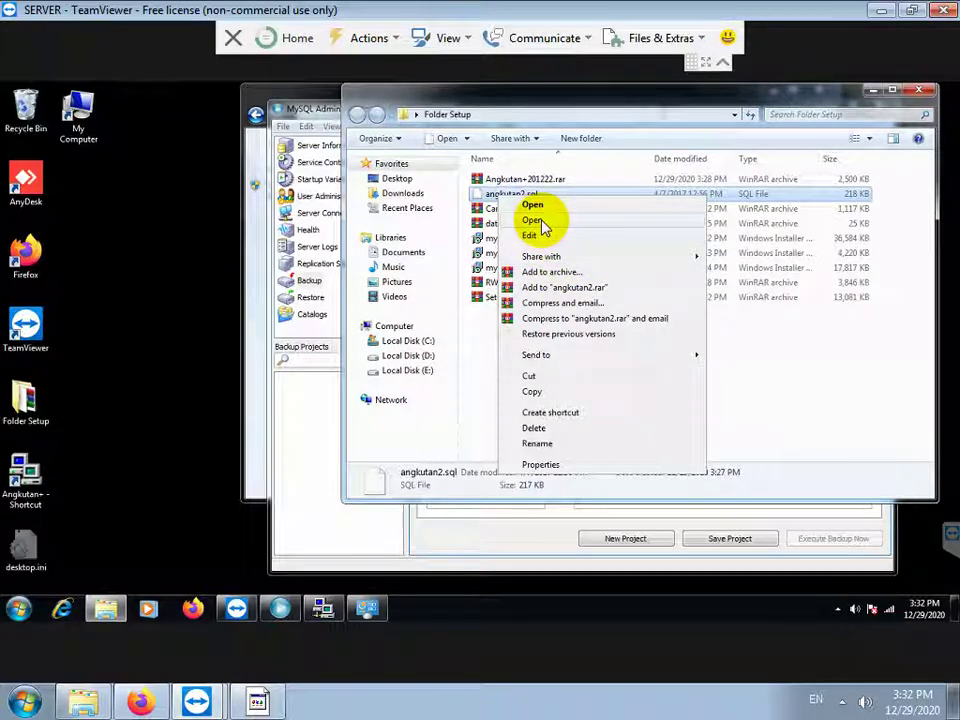
click(532, 220)
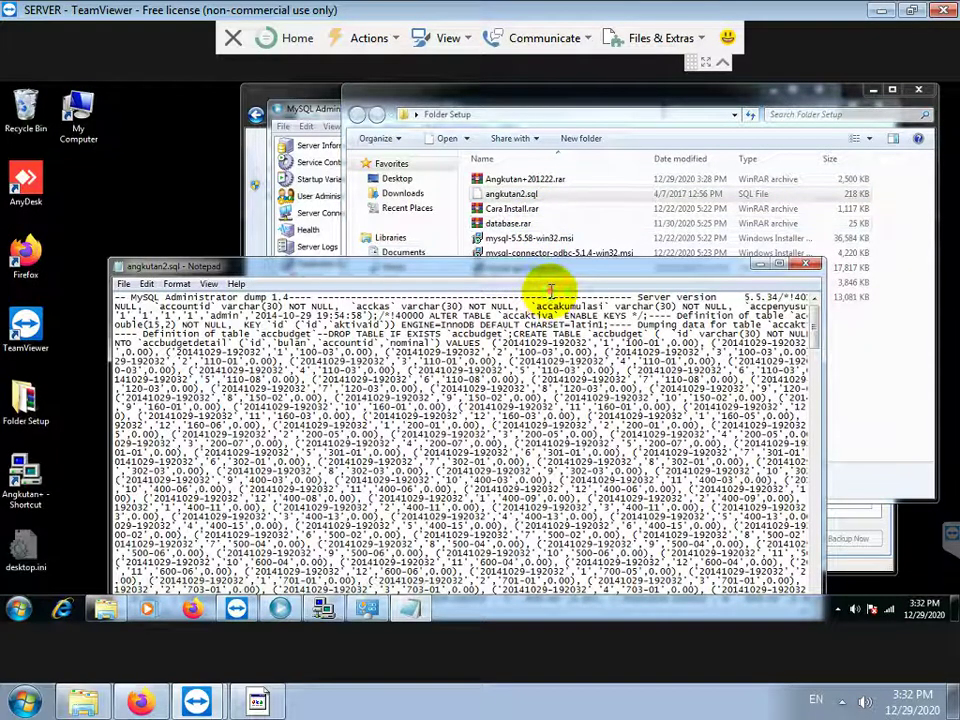
click(565, 297)
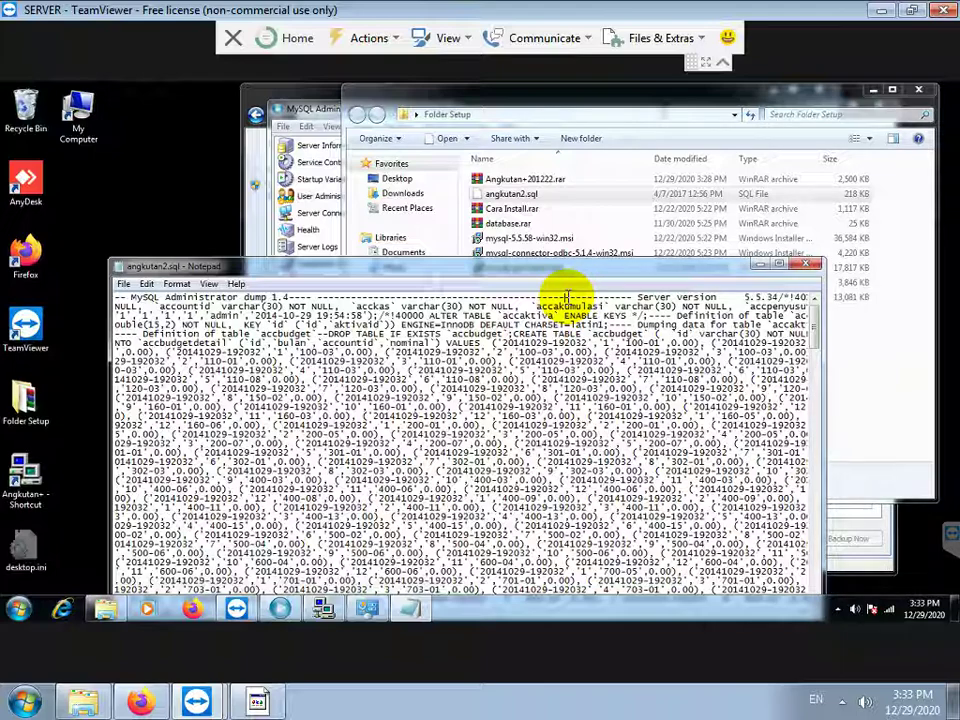
scroll(221, 420, right, 5)
Launch MySQL Administrator on the local computer and connect to localhost as root with the account password.
click(25, 700)
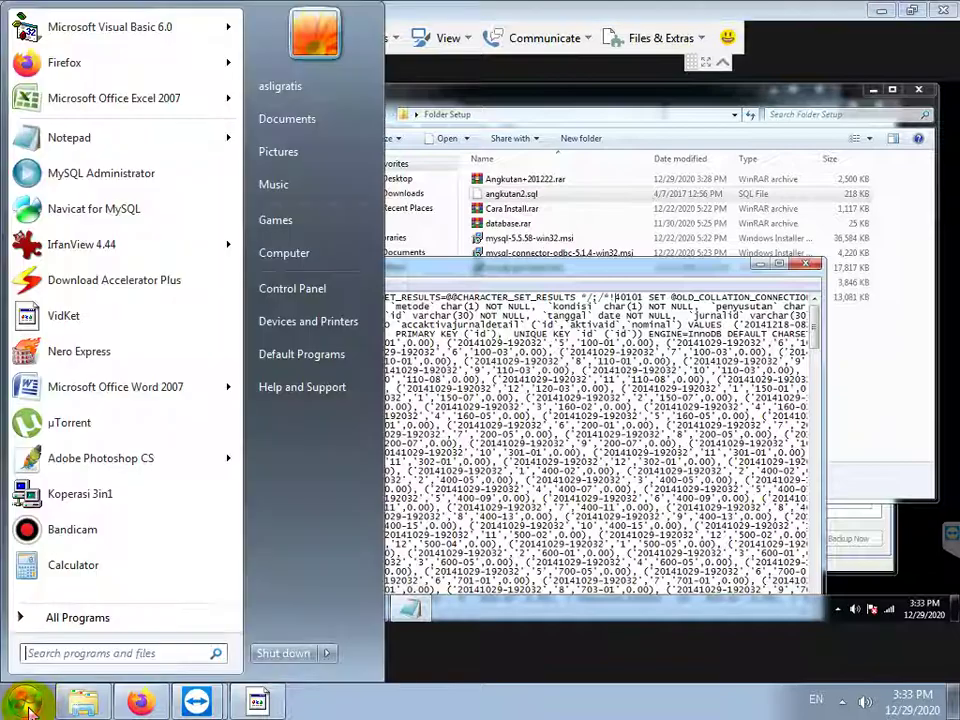
click(71, 175)
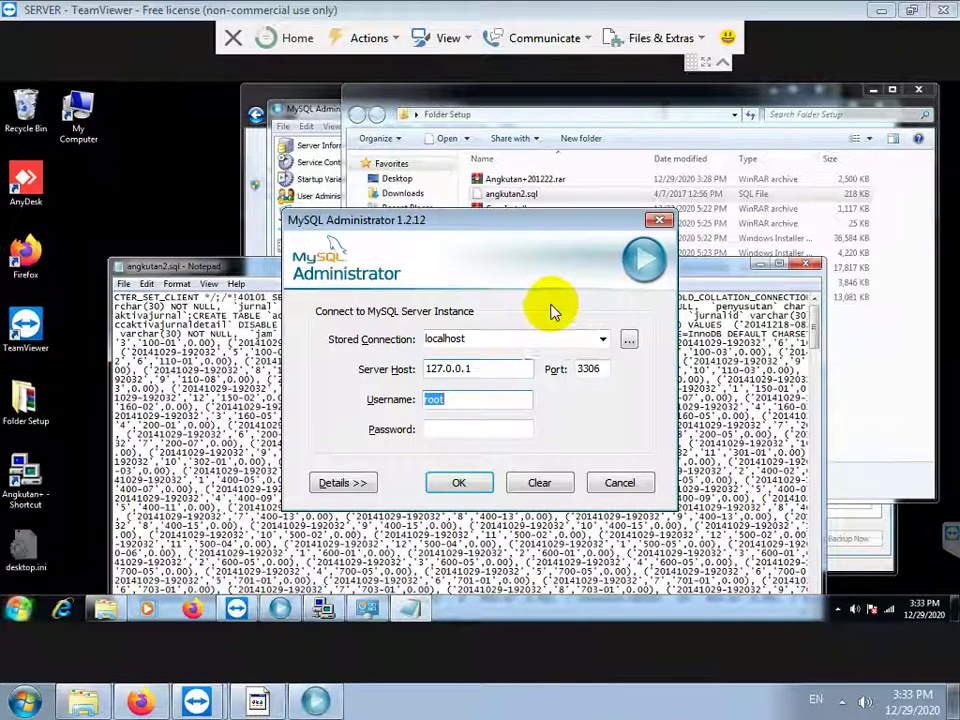
click(454, 427)
text(****)
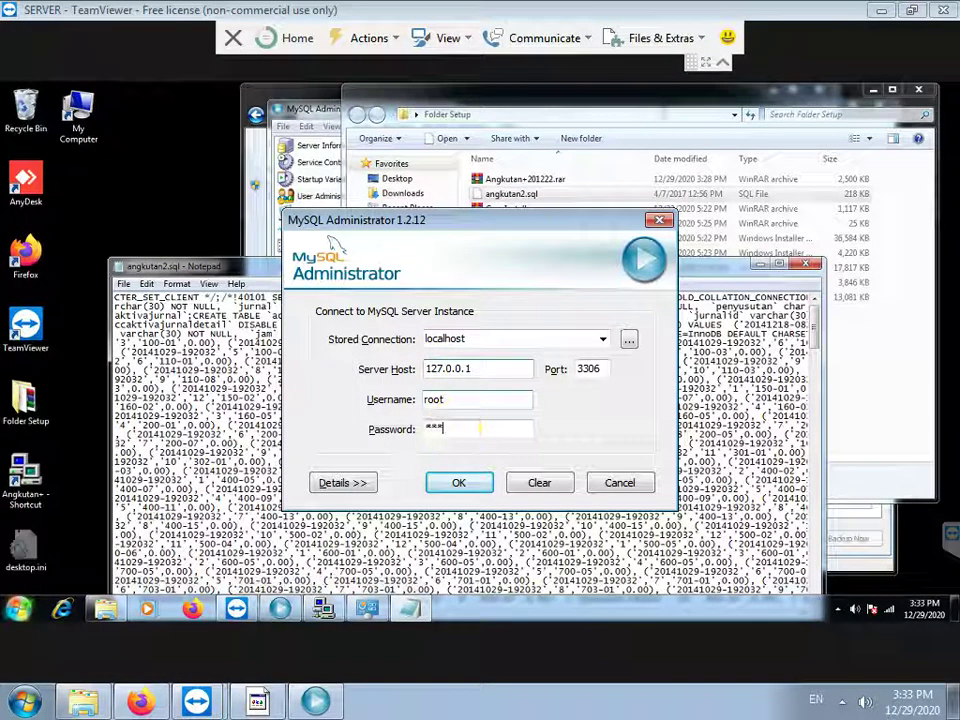
key(Return)
Create a new backup project containing the local angkutan2 schema and execute the backup as angkutan2.sql.
click(116, 257)
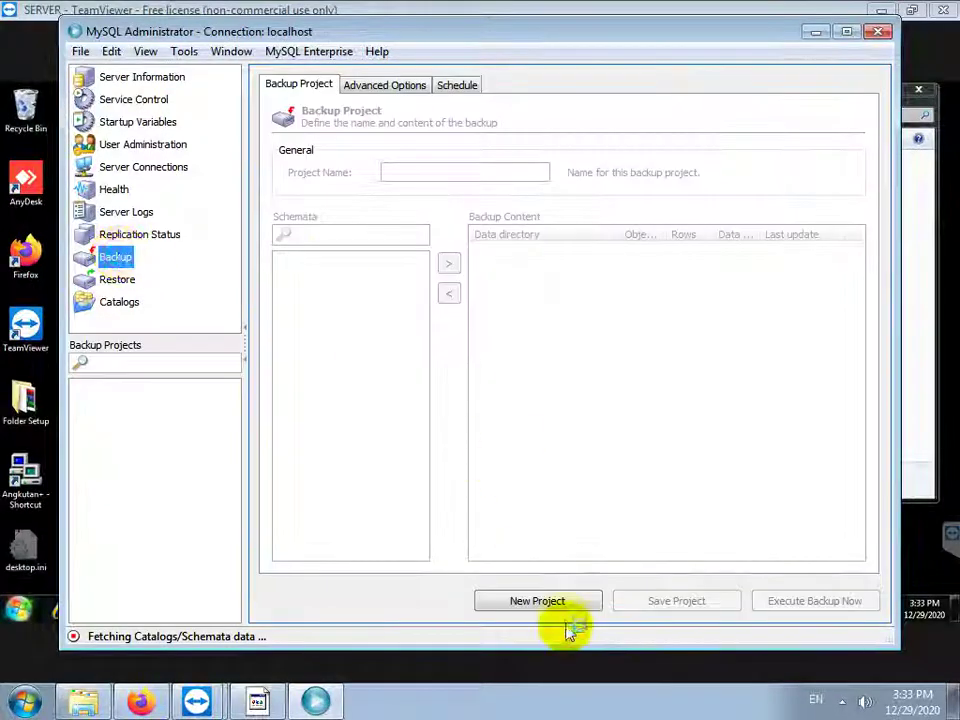
click(548, 603)
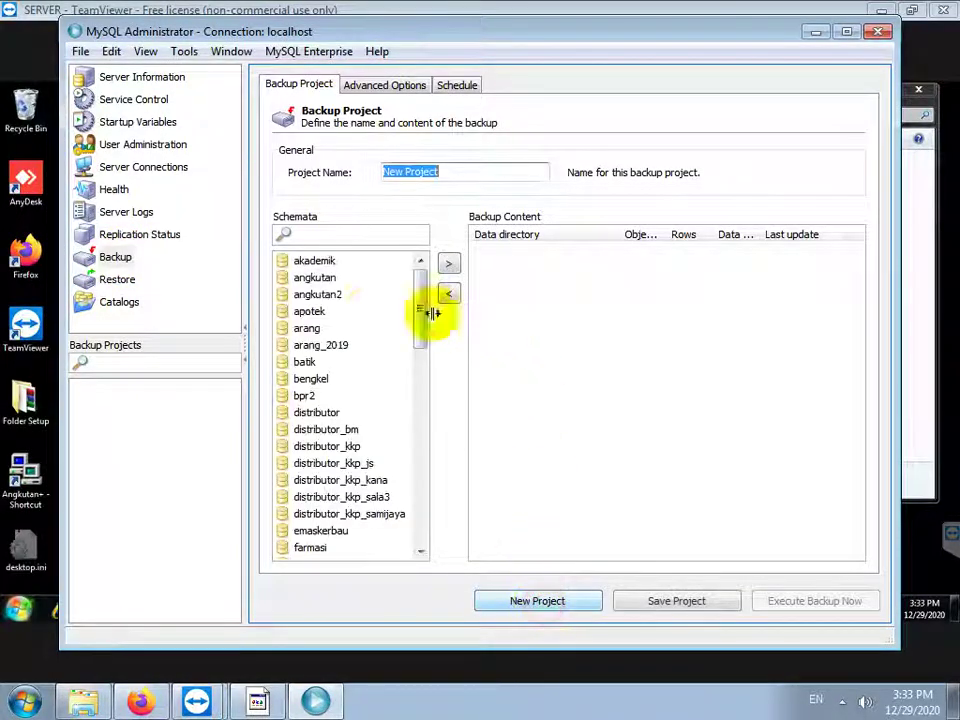
click(318, 295)
click(448, 263)
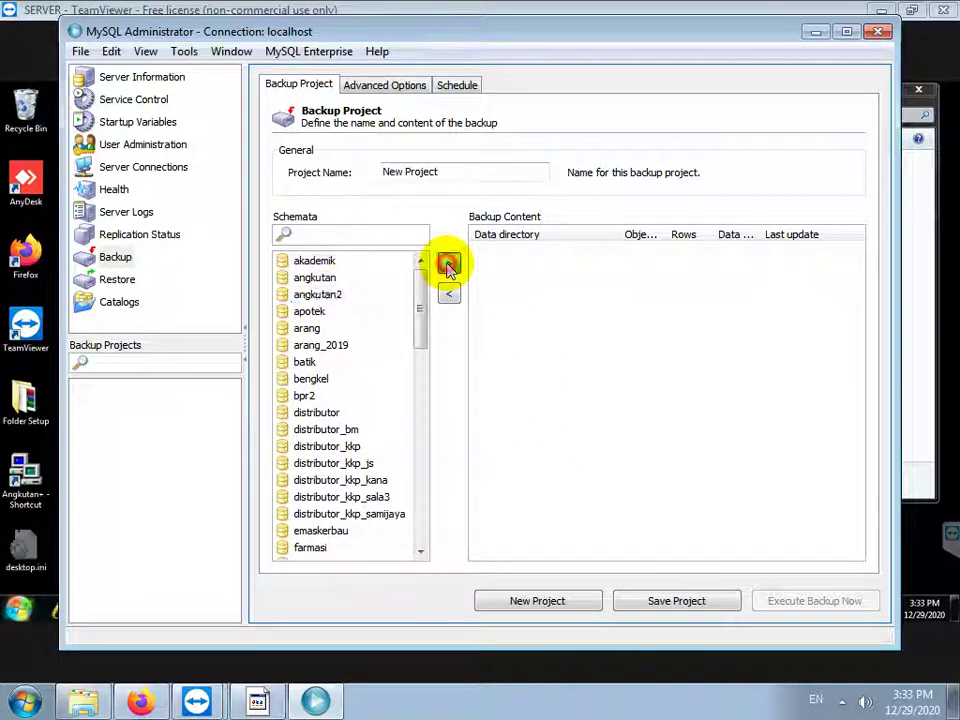
click(787, 600)
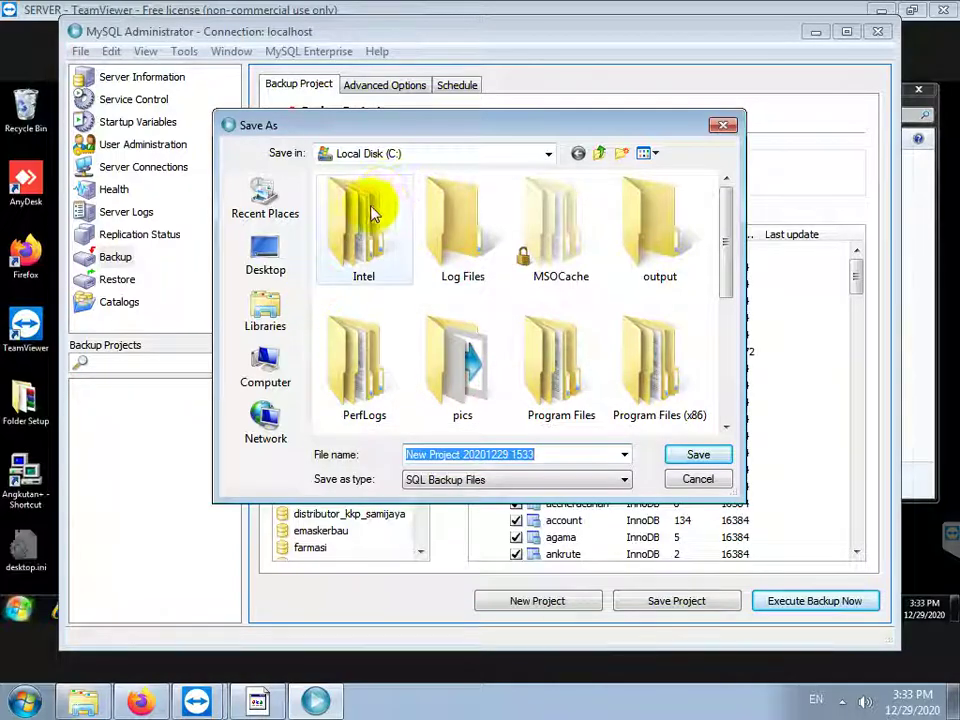
text(angkutan2.sql)
key(Return)
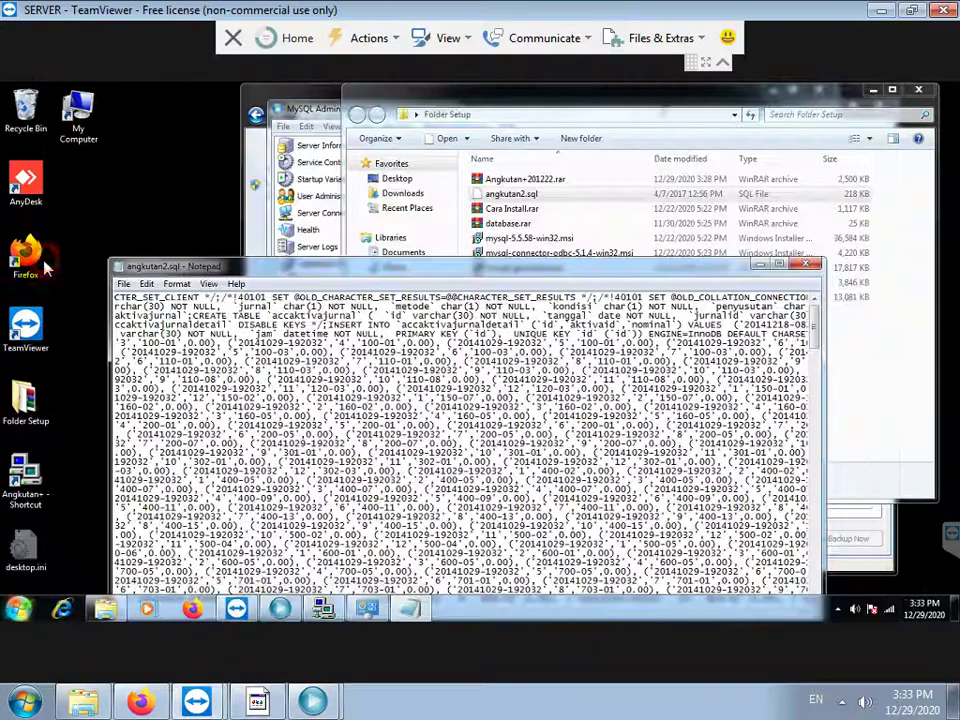
Close the remote Notepad and try to delete angkutan2.sql from Folder Setup.
click(814, 265)
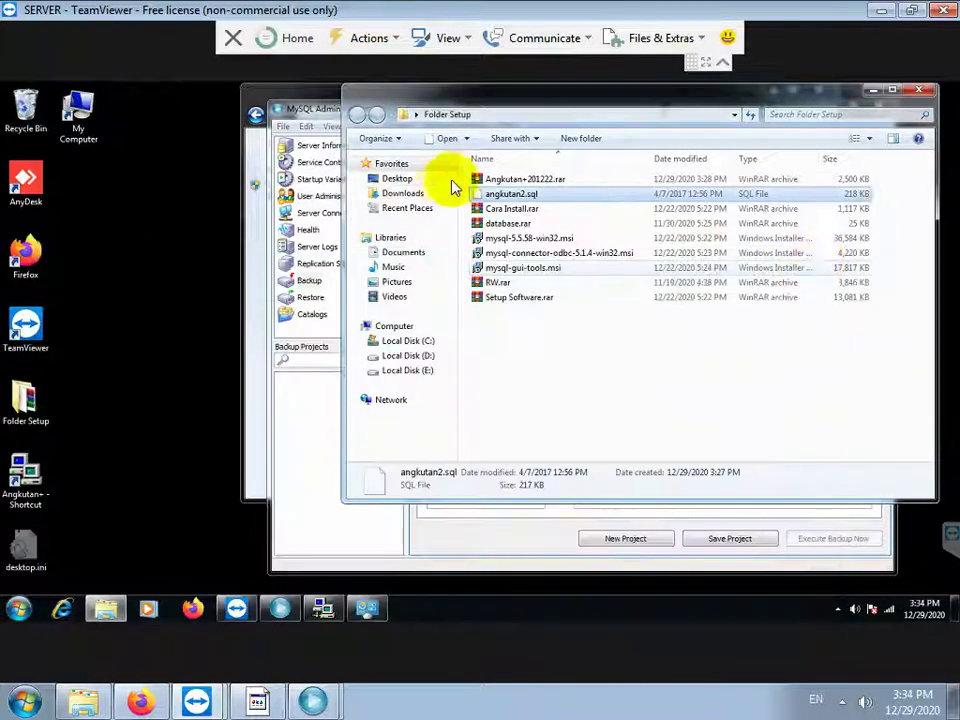
right_click(513, 196)
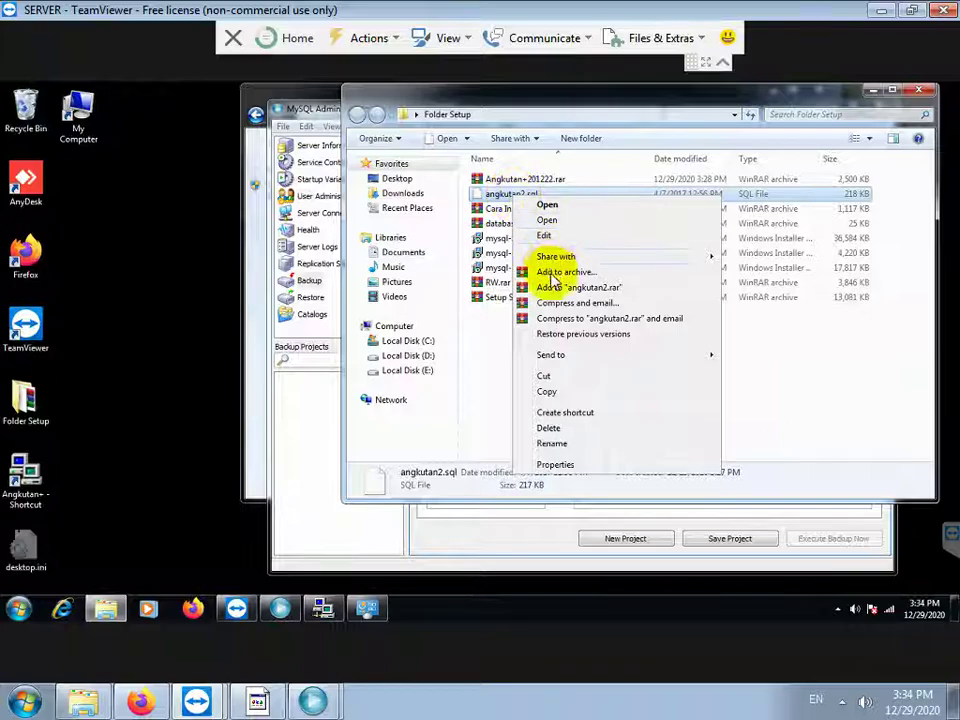
click(549, 427)
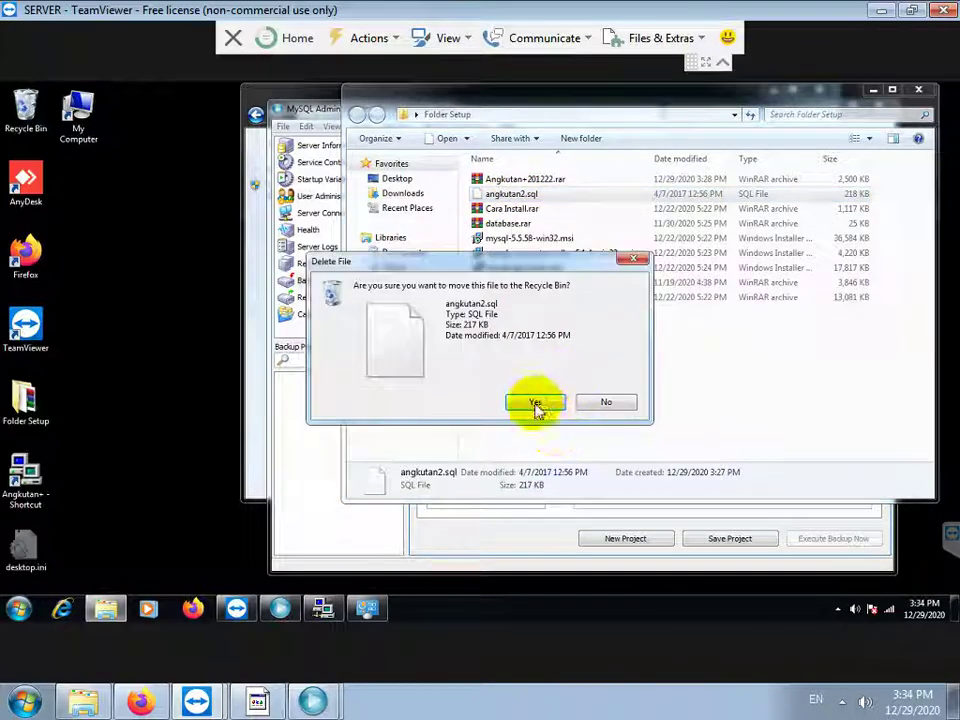
click(536, 403)
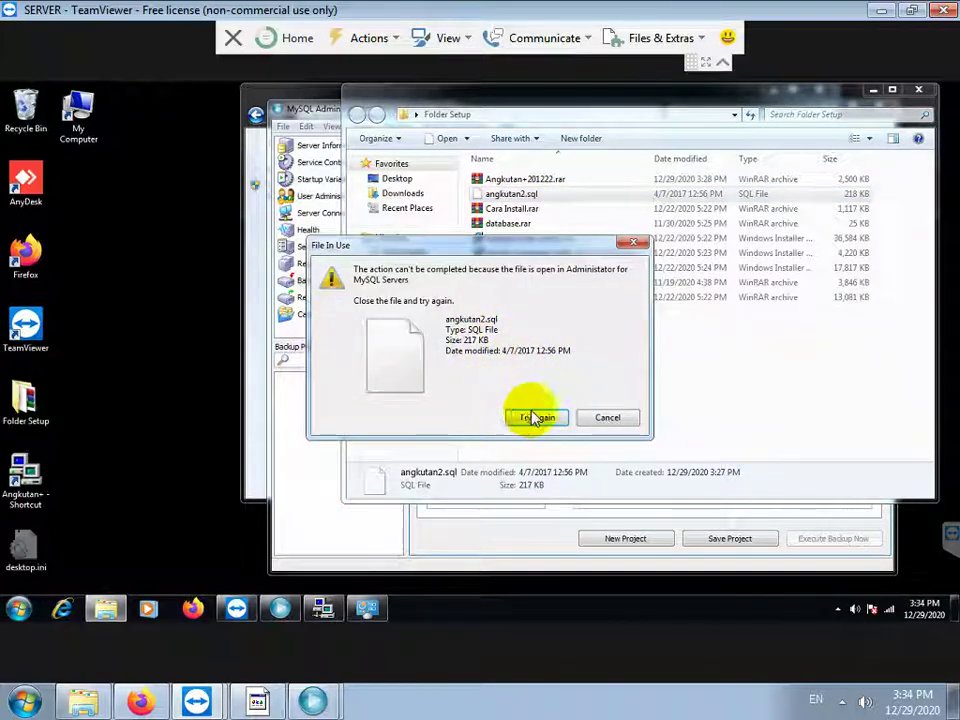
click(609, 419)
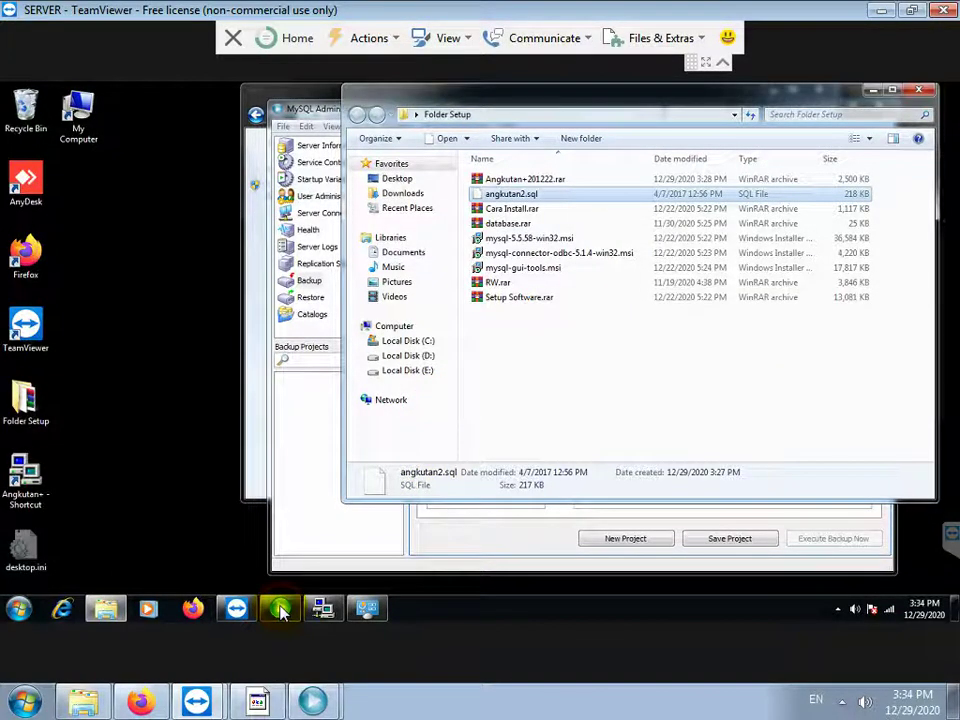
Drop the minimarket2 schema in the remote MySQL Administrator and close the program.
click(282, 612)
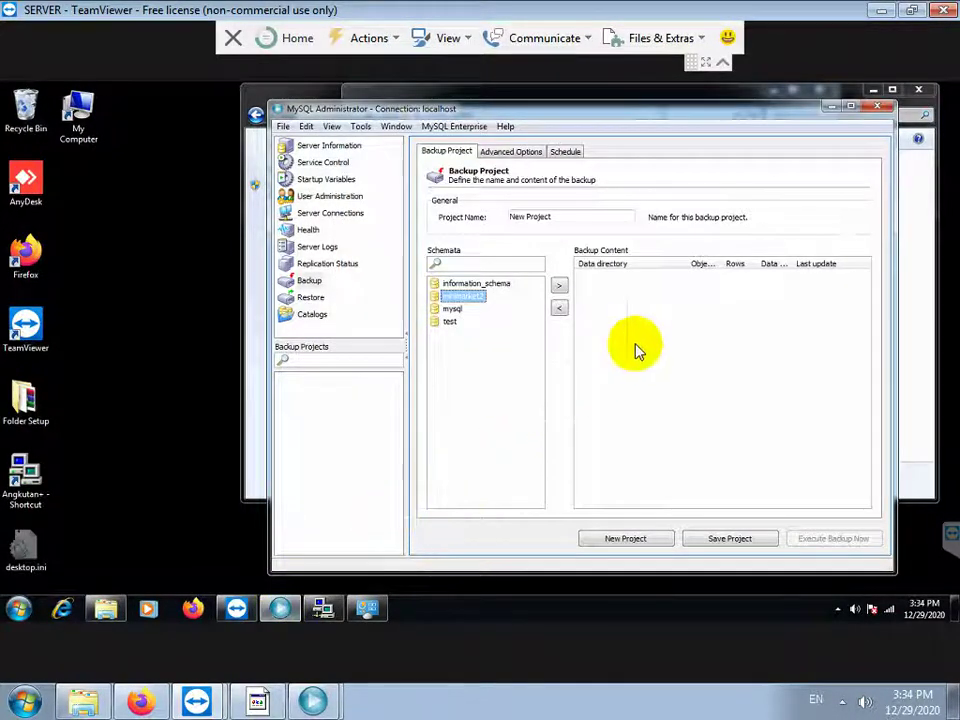
right_click(460, 300)
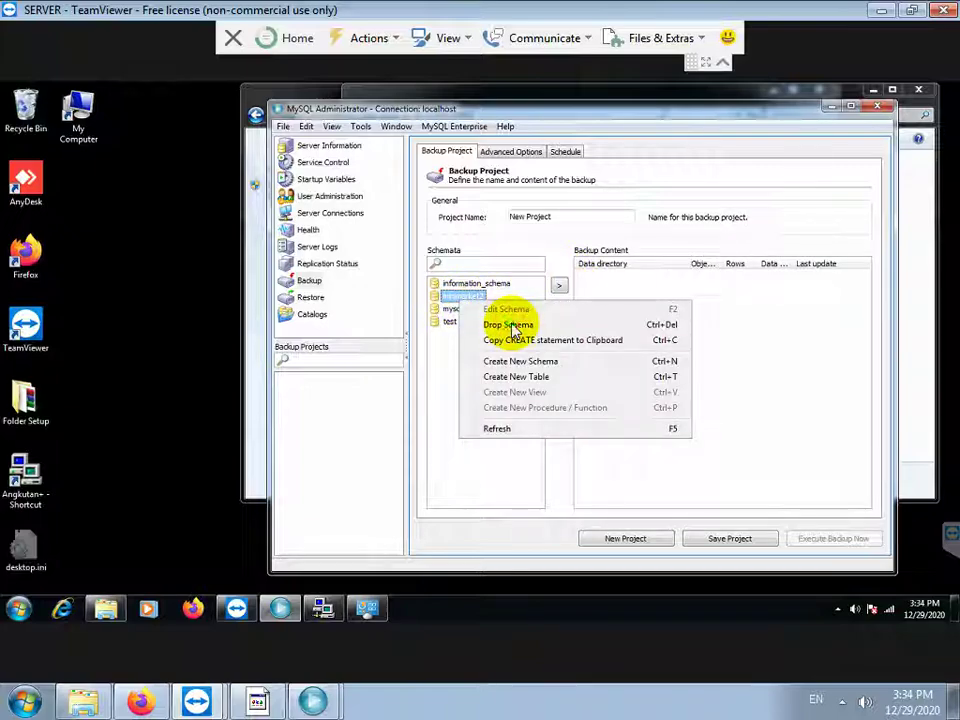
click(513, 326)
click(462, 390)
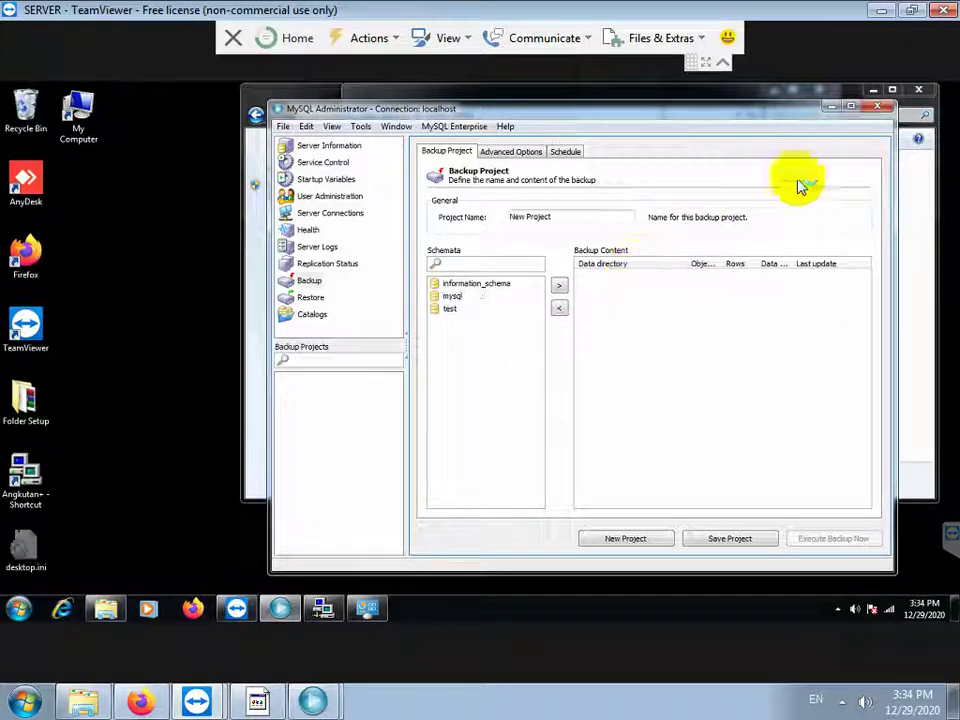
click(878, 106)
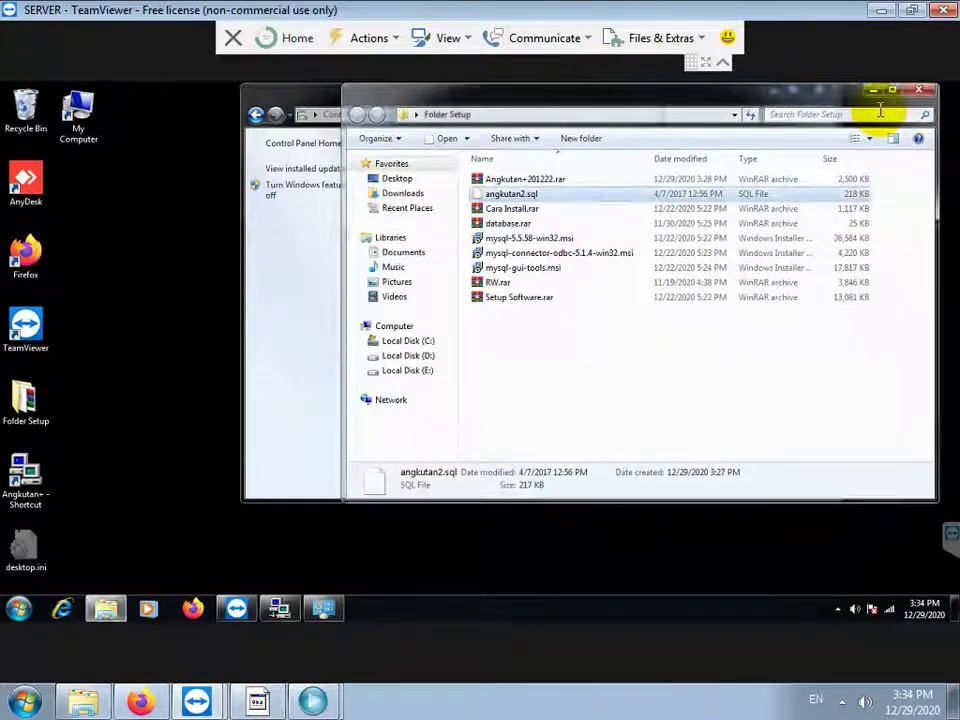
Delete the outdated angkutan2.sql from the remote Folder Setup to the Recycle Bin.
right_click(495, 196)
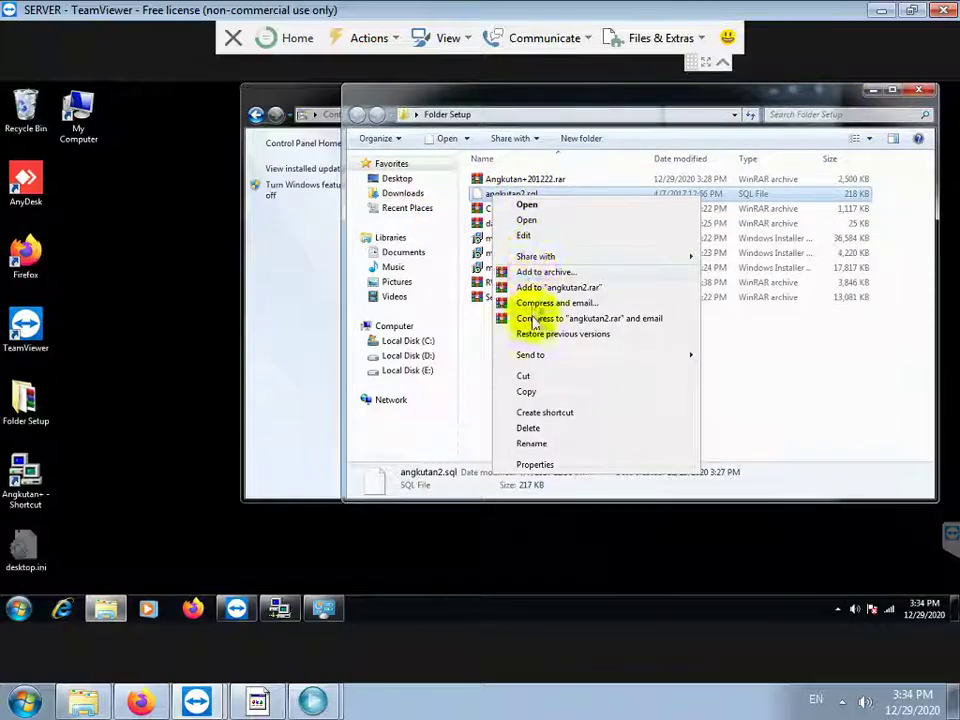
click(527, 428)
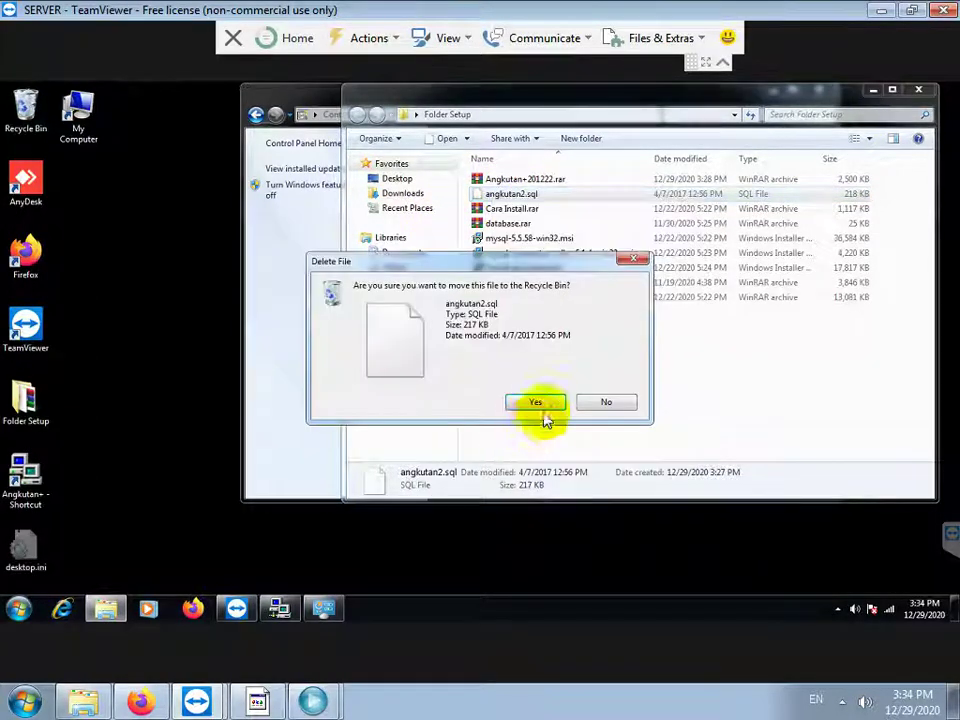
click(531, 403)
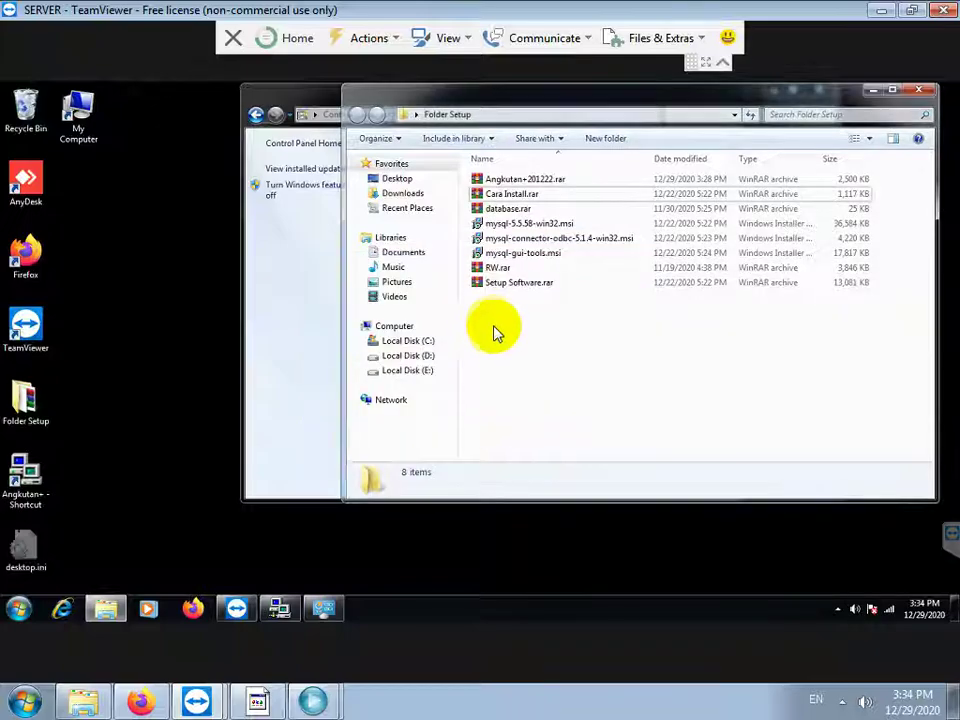
Relaunch MySQL Administrator on the remote computer and connect to localhost as root with the account password.
click(18, 608)
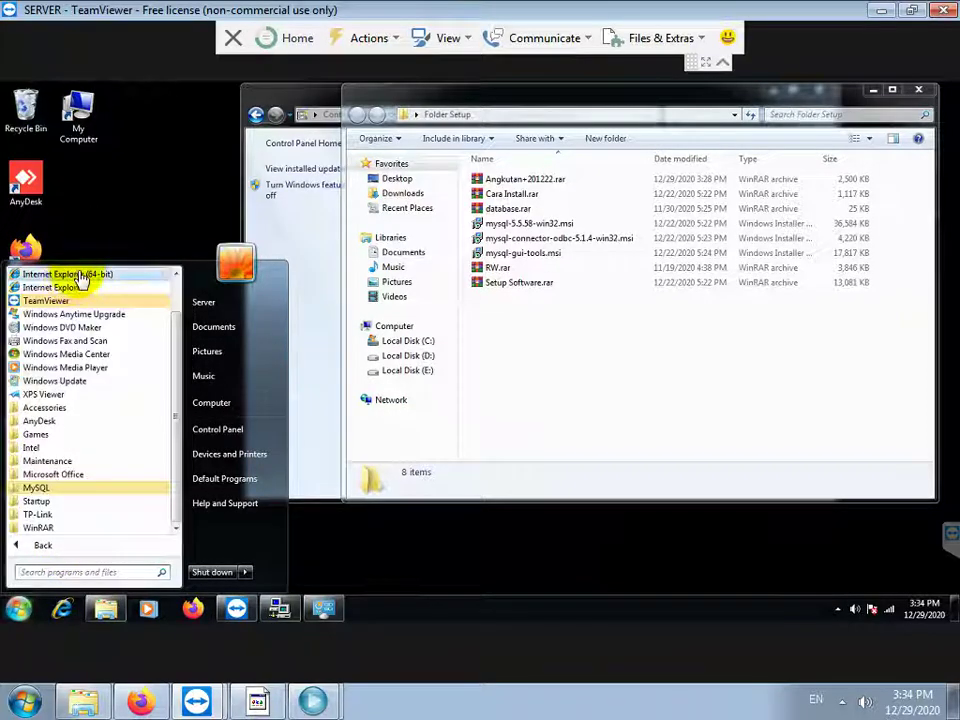
click(34, 545)
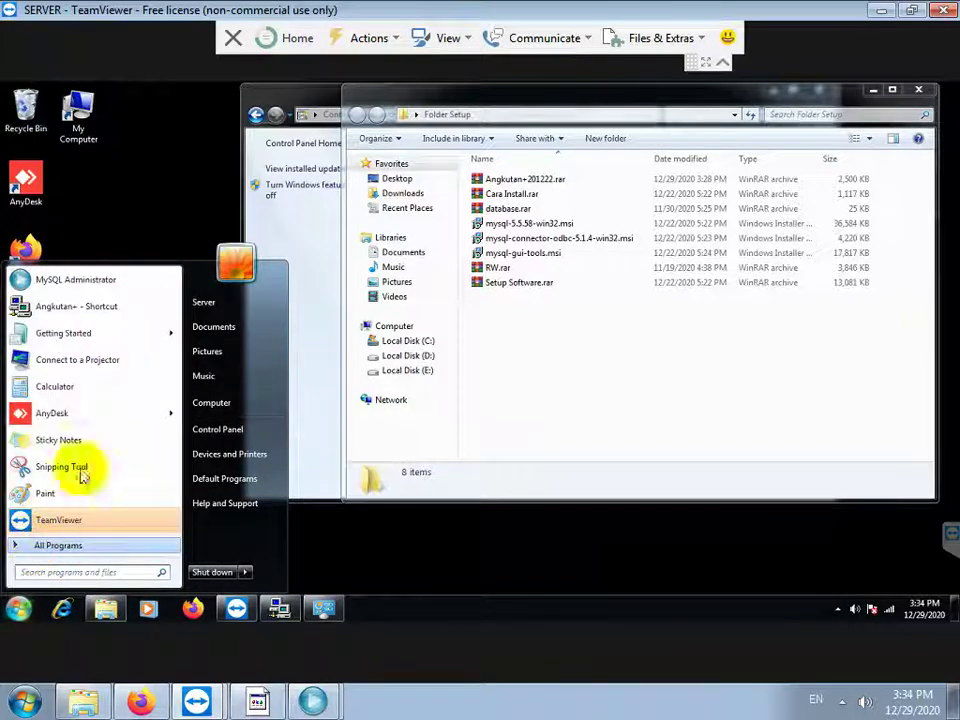
click(66, 282)
click(487, 404)
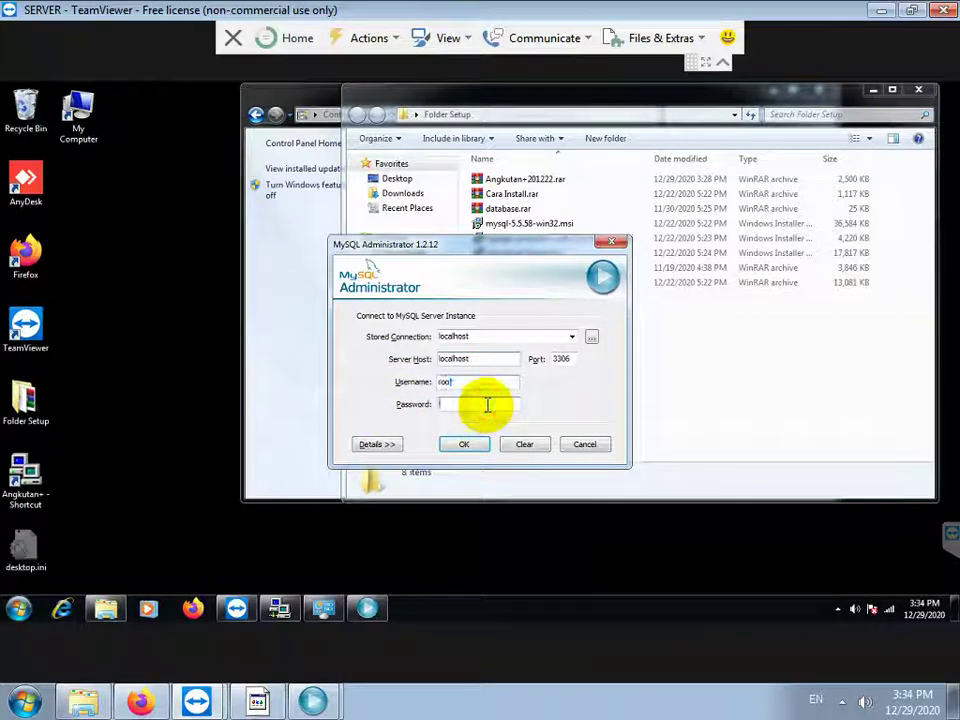
key(Return)
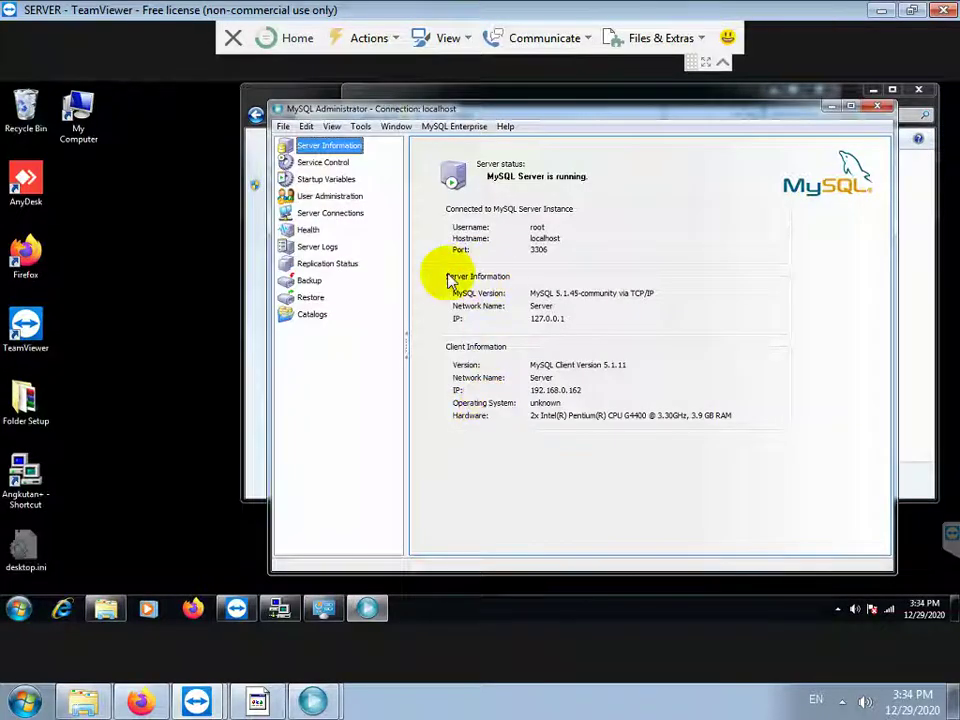
Check the progress of the angkutan2 backup running on the local computer.
mouse_move(322, 608)
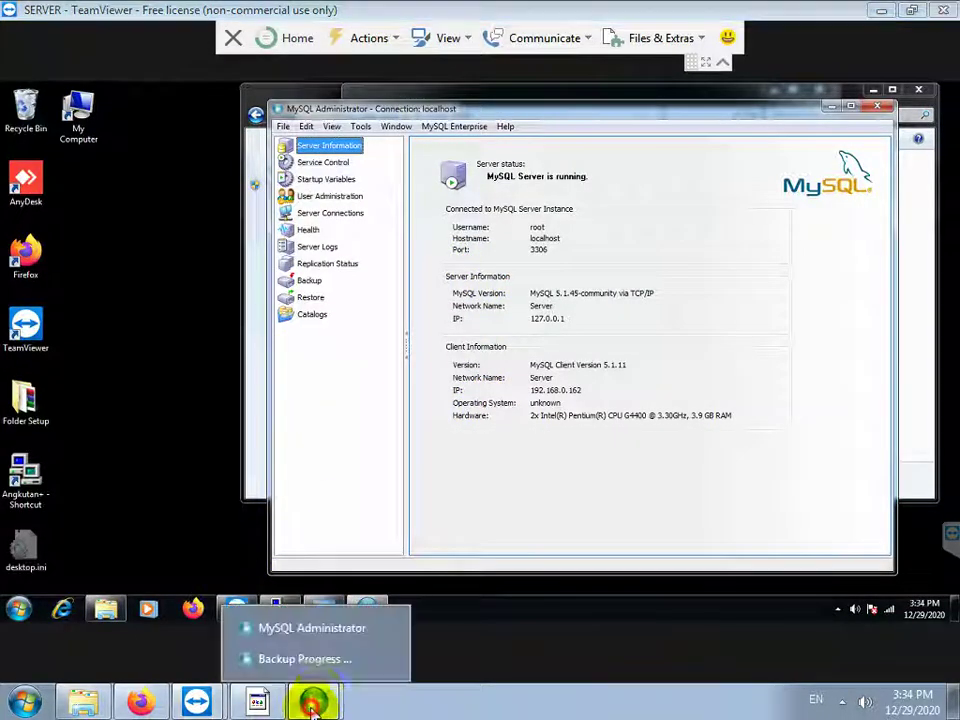
click(324, 660)
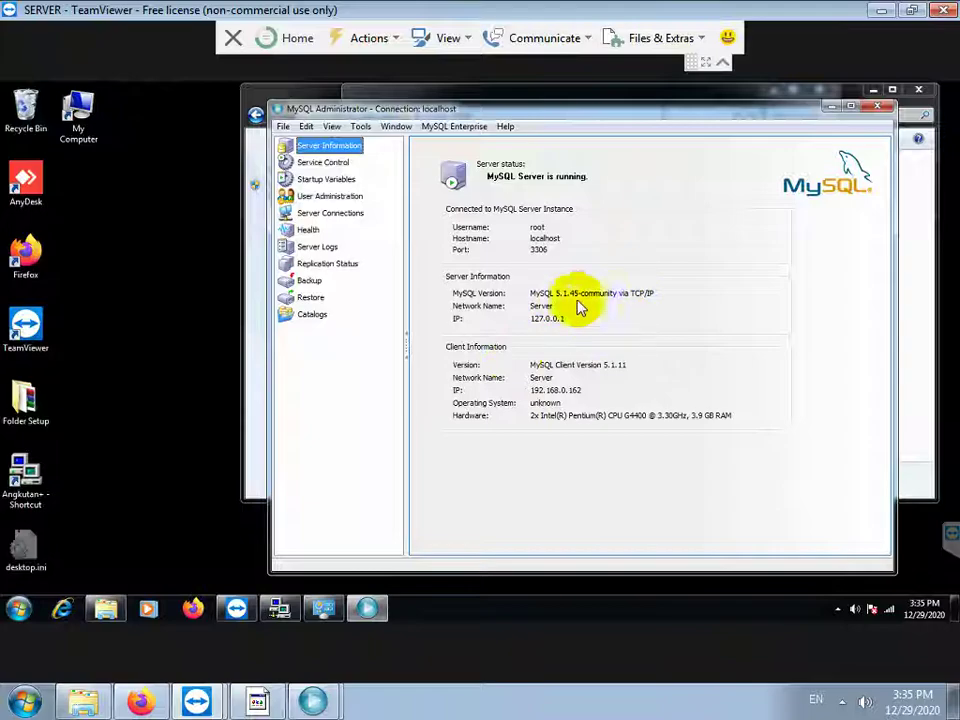
mouse_move(312, 700)
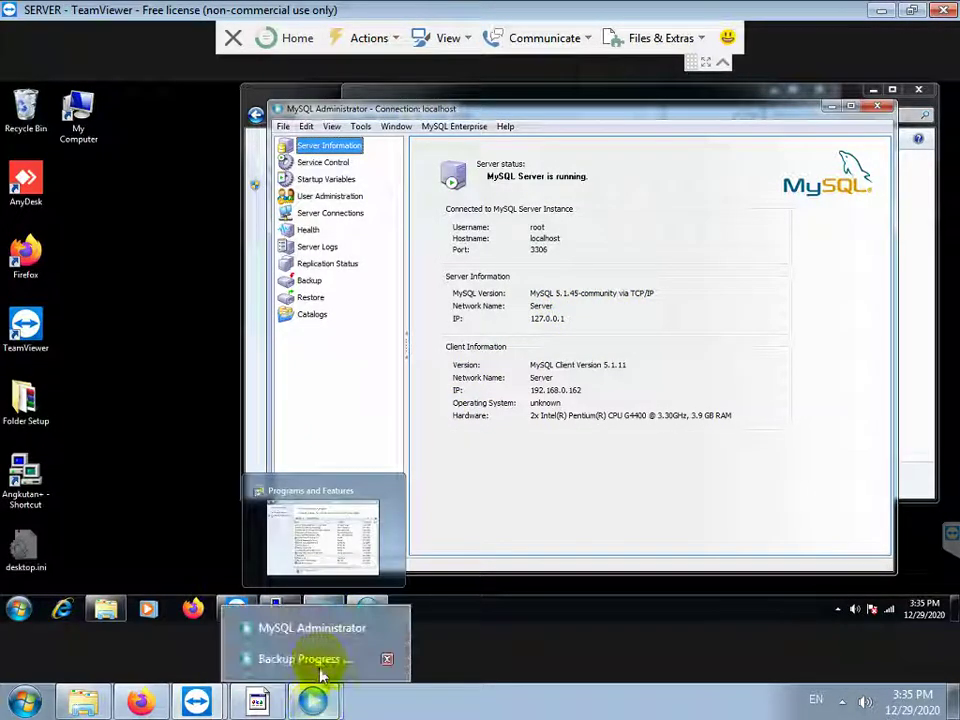
click(315, 662)
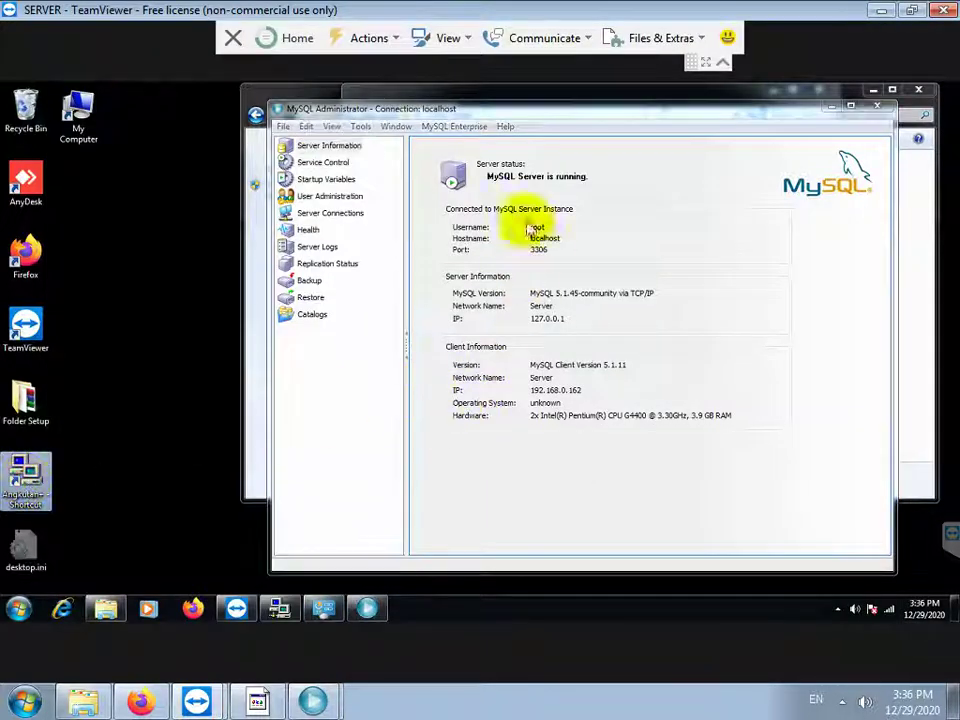
Minimize the remote MySQL Administrator and inspect the Angkutan+ shortcut's properties and the folder containing its target.
click(831, 107)
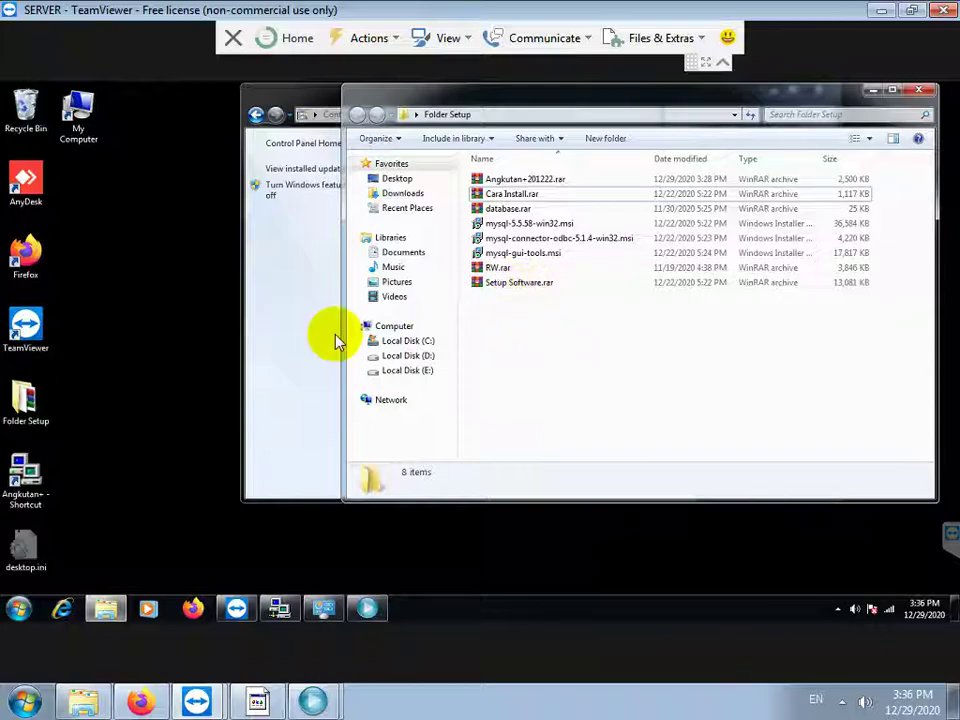
right_click(40, 472)
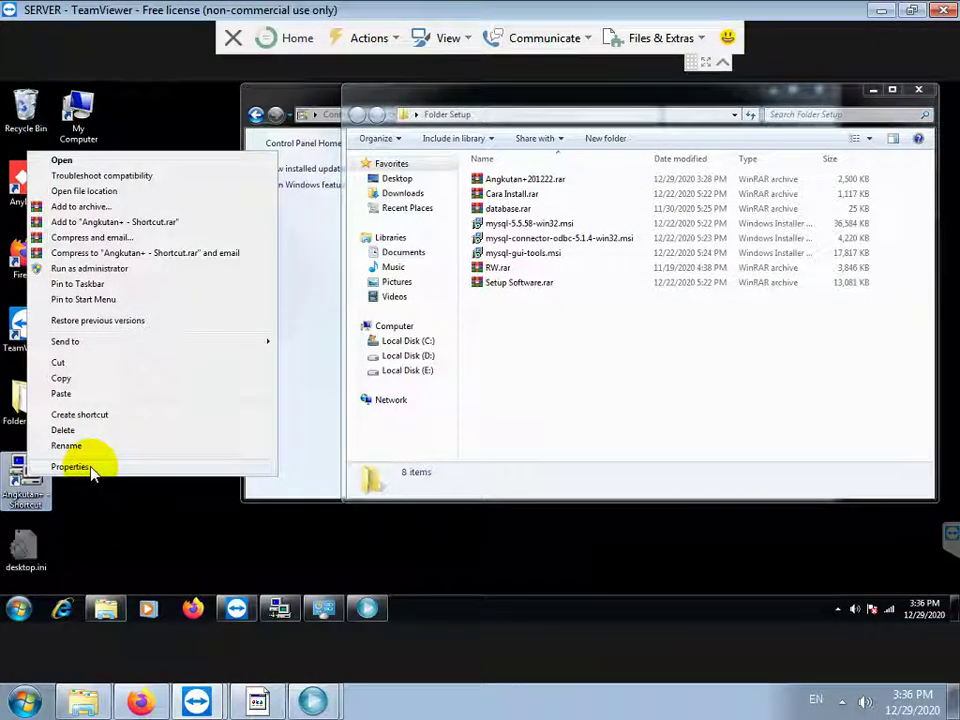
click(88, 467)
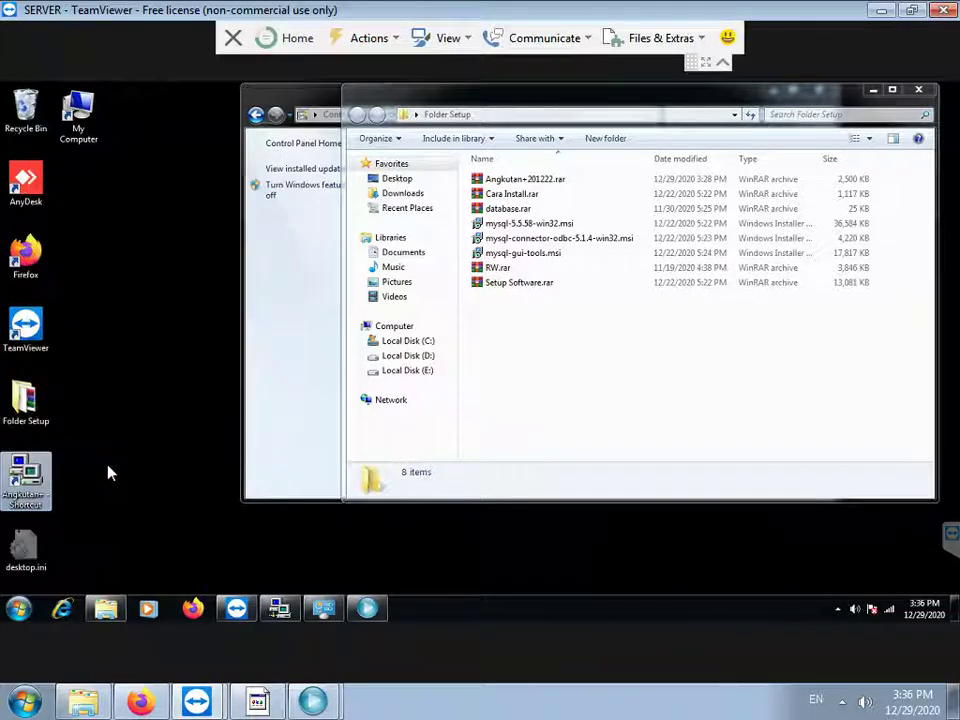
click(100, 470)
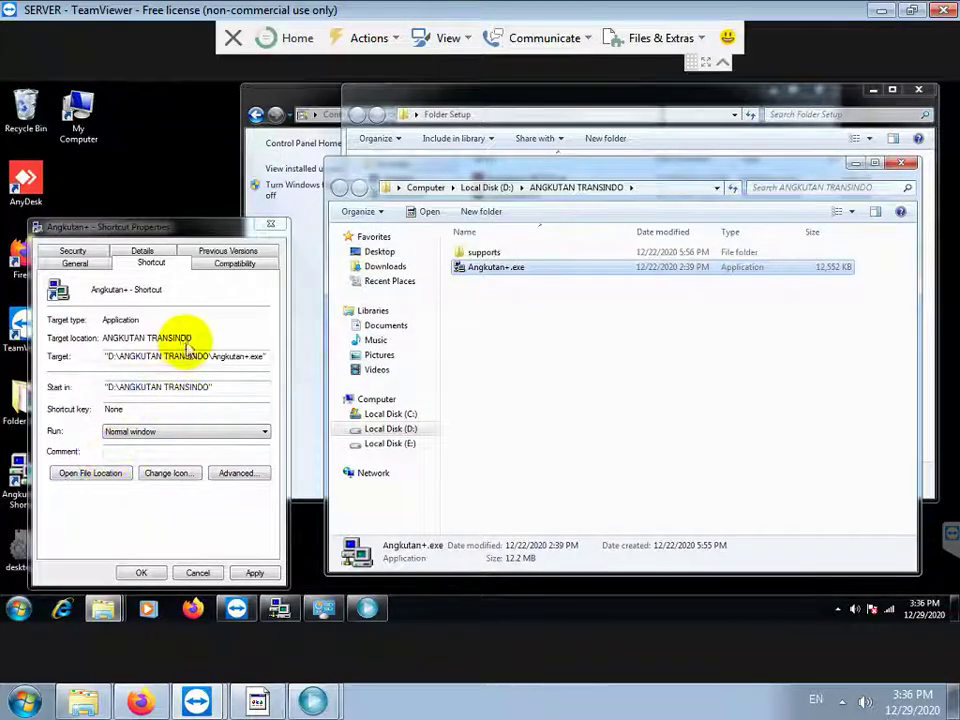
click(272, 226)
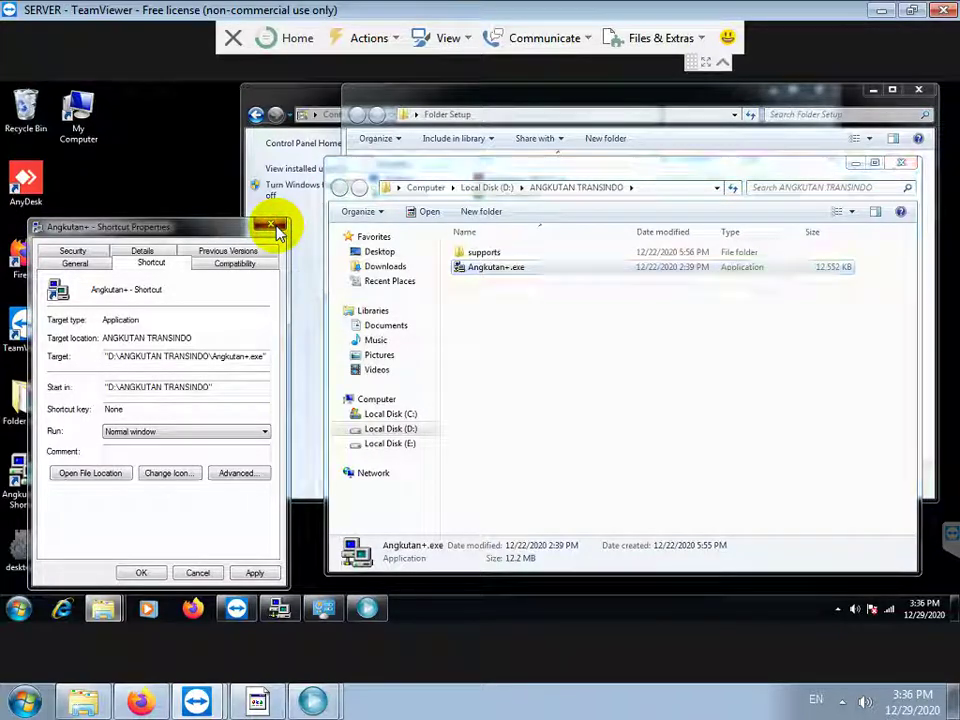
click(274, 227)
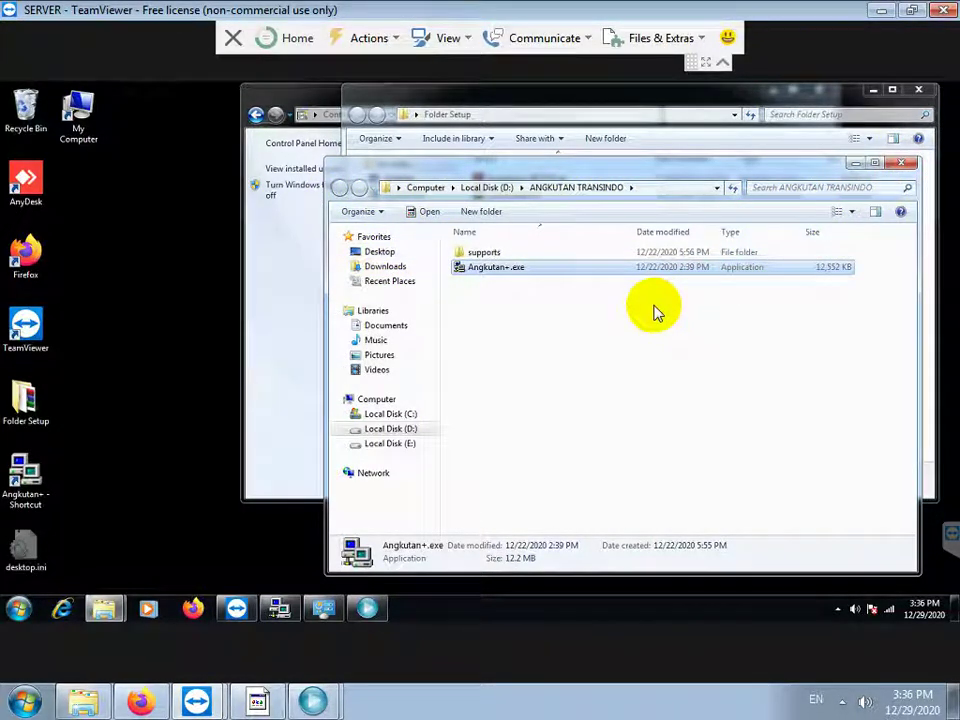
Close the remote Programs and Features window and the ANGKUTAN TRANSINDO folder, keeping Folder Setup open.
click(277, 325)
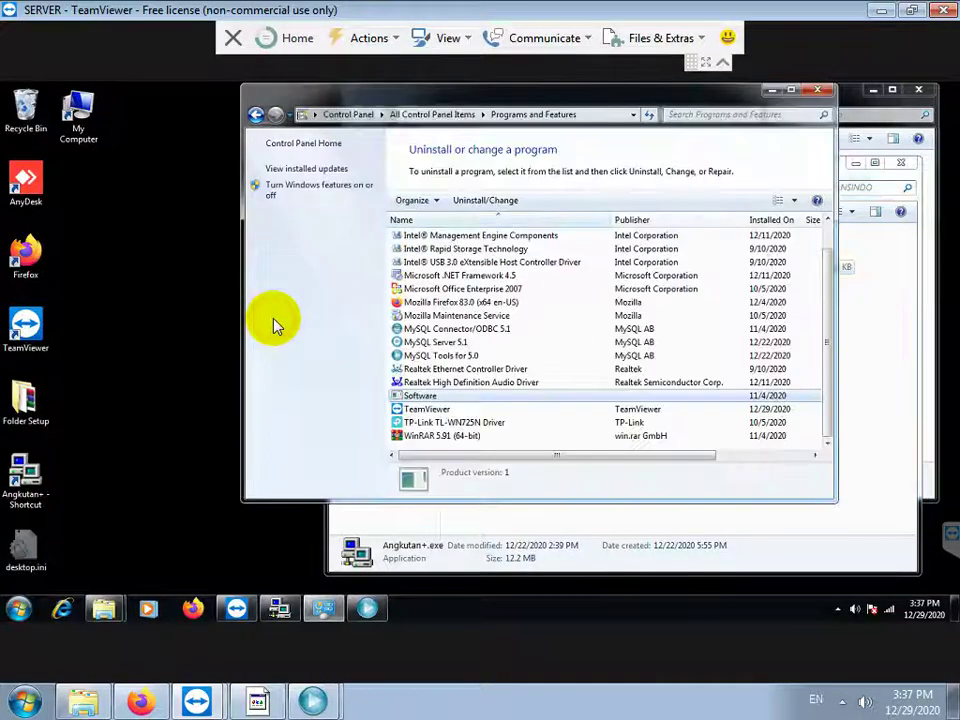
click(820, 91)
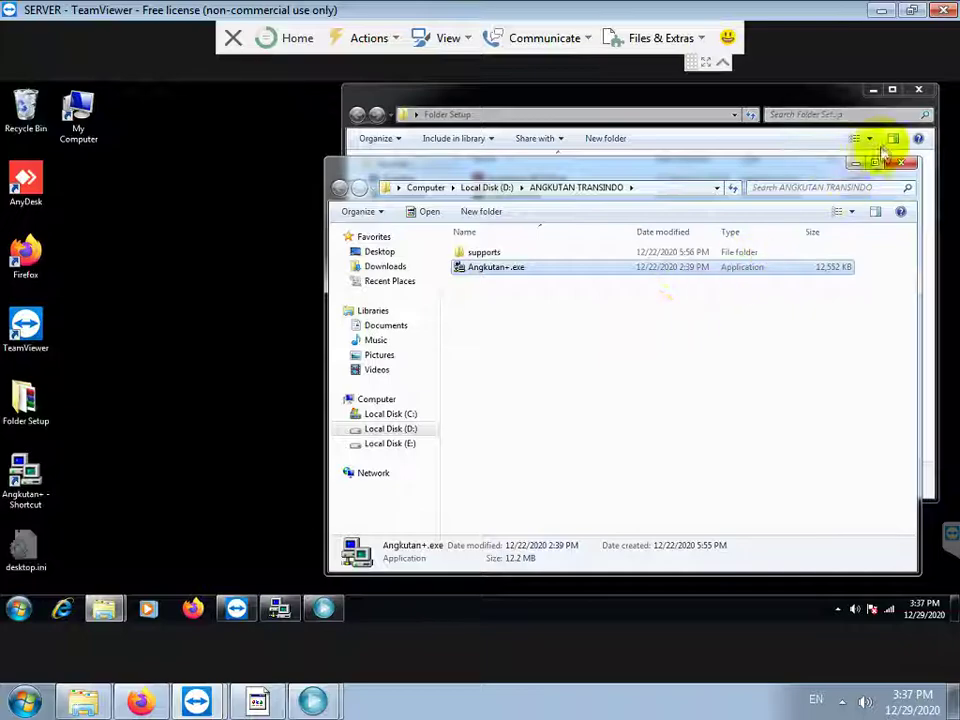
click(903, 168)
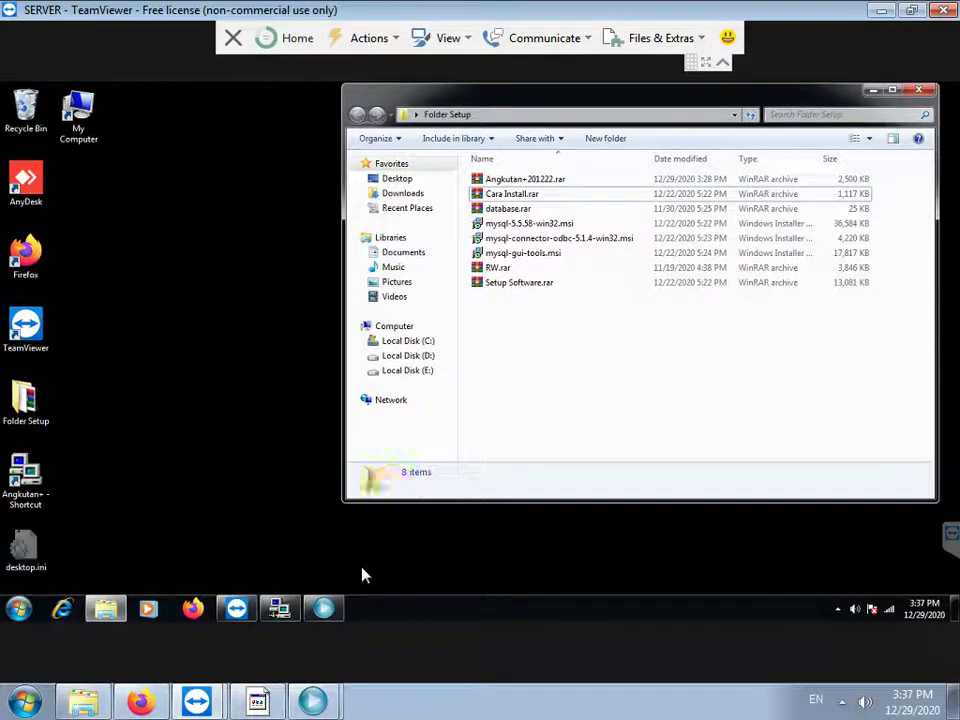
Wait for the local angkutan2 backup to finish, dismiss its completion message, and return to the TeamViewer session.
click(316, 703)
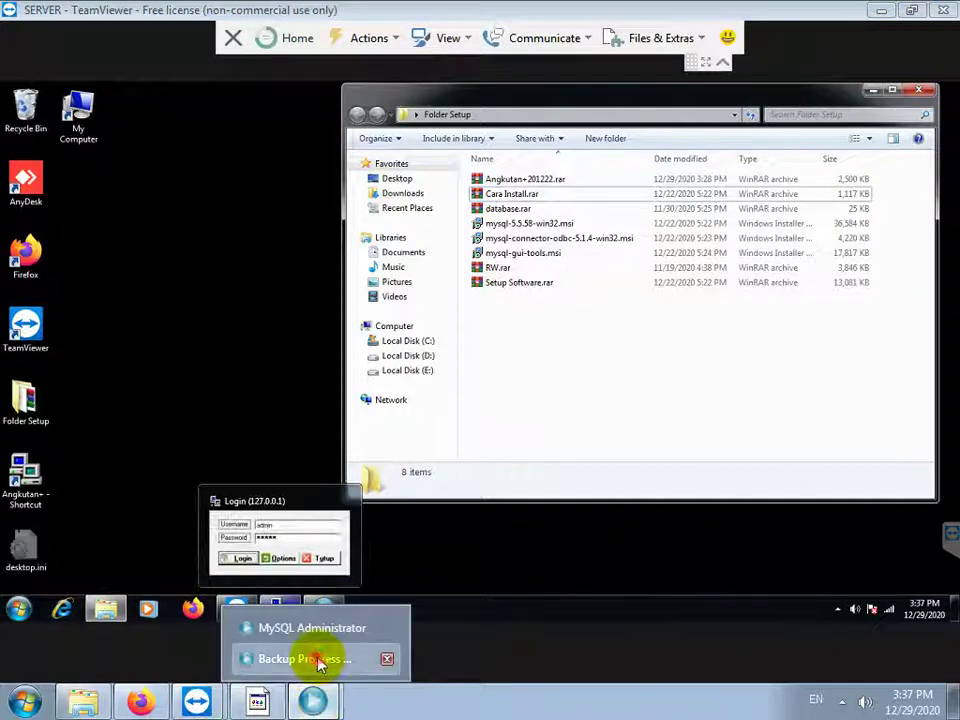
click(316, 656)
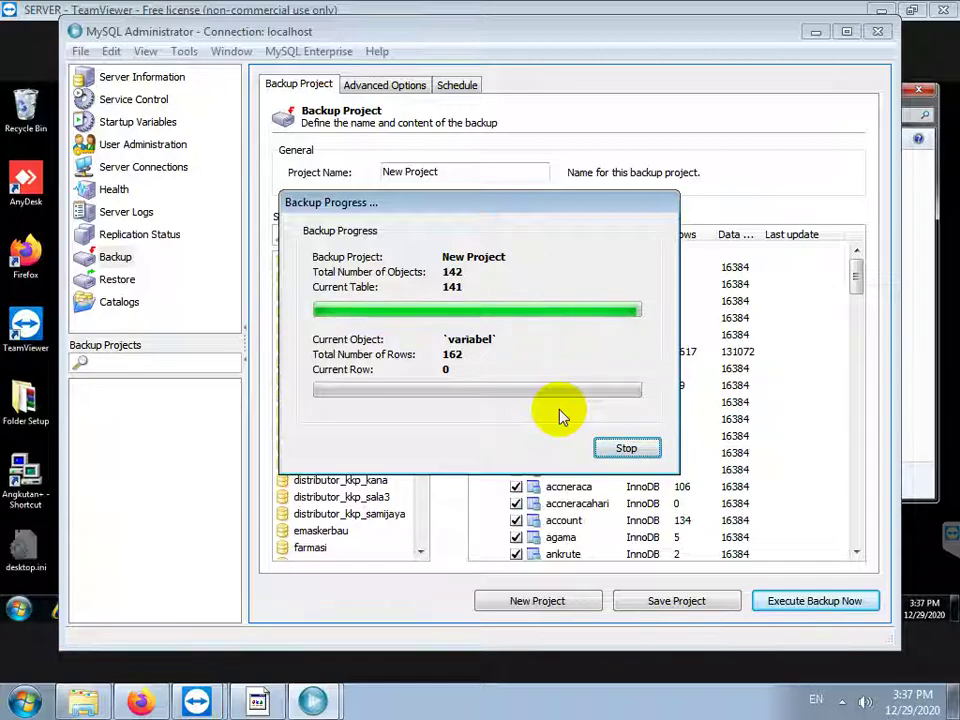
click(478, 412)
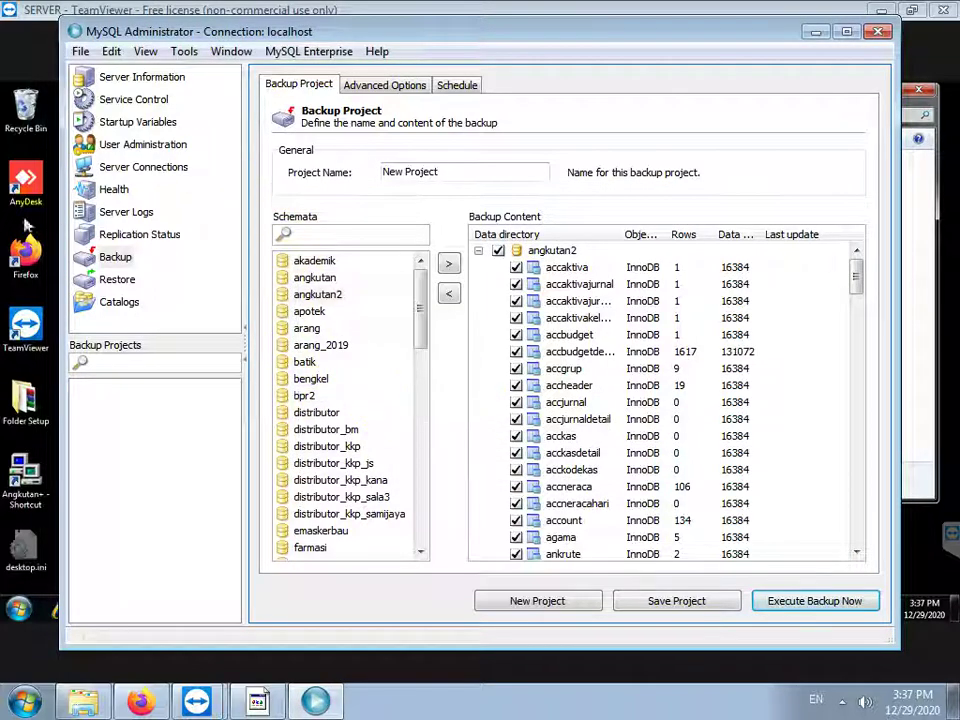
key(alt+F4)
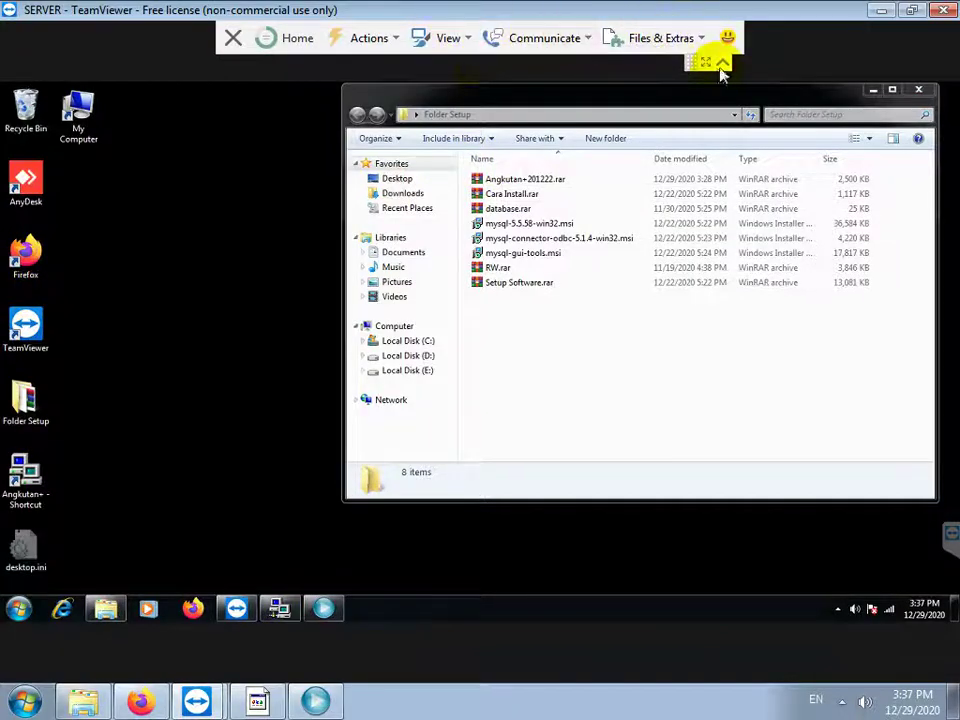
Open TeamViewer file transfer and send angkutan2.sql from the local C:\ drive to the remote Folder Setup.
click(648, 38)
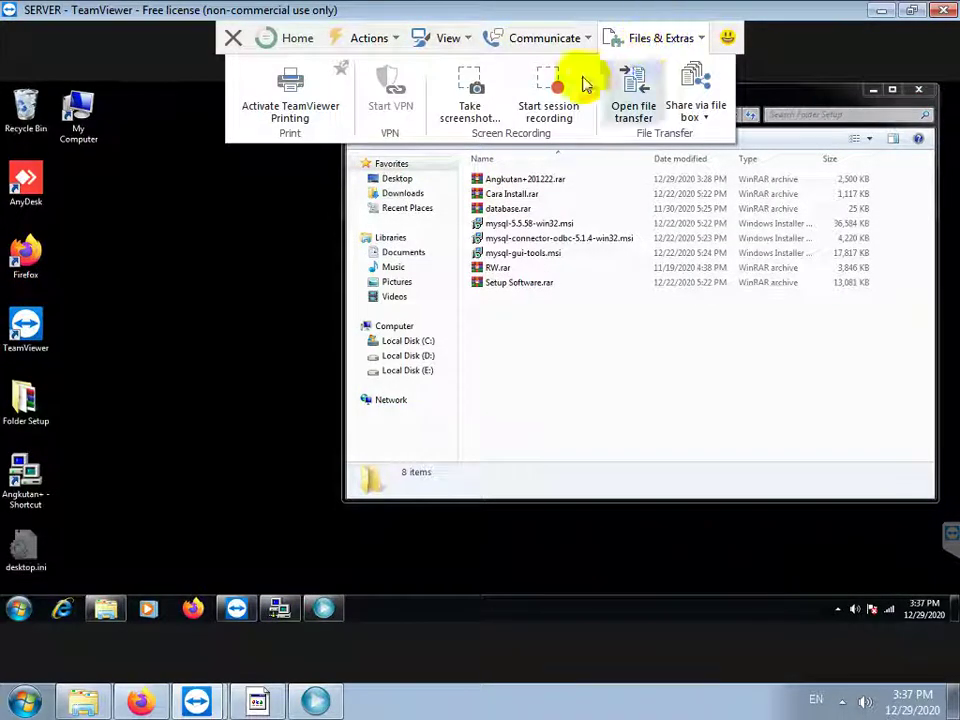
click(633, 103)
click(434, 160)
click(253, 238)
drag(465, 265, 456, 368)
drag(205, 243, 532, 372)
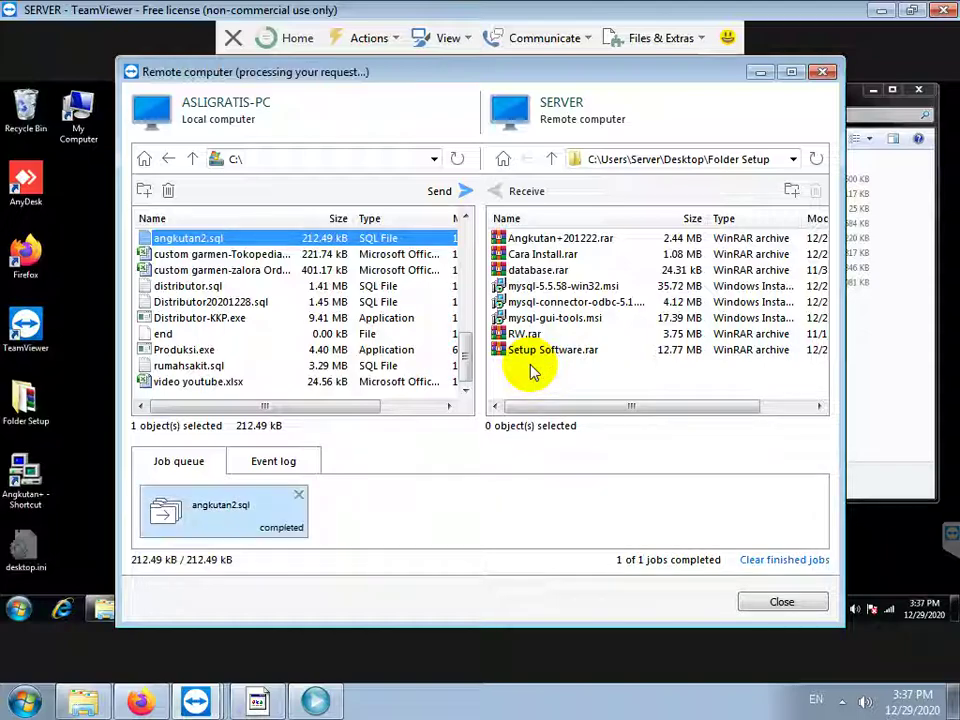
Close the file transfer window and load angkutan2.sql from Folder Setup as the file to restore in the remote MySQL Administrator.
click(822, 72)
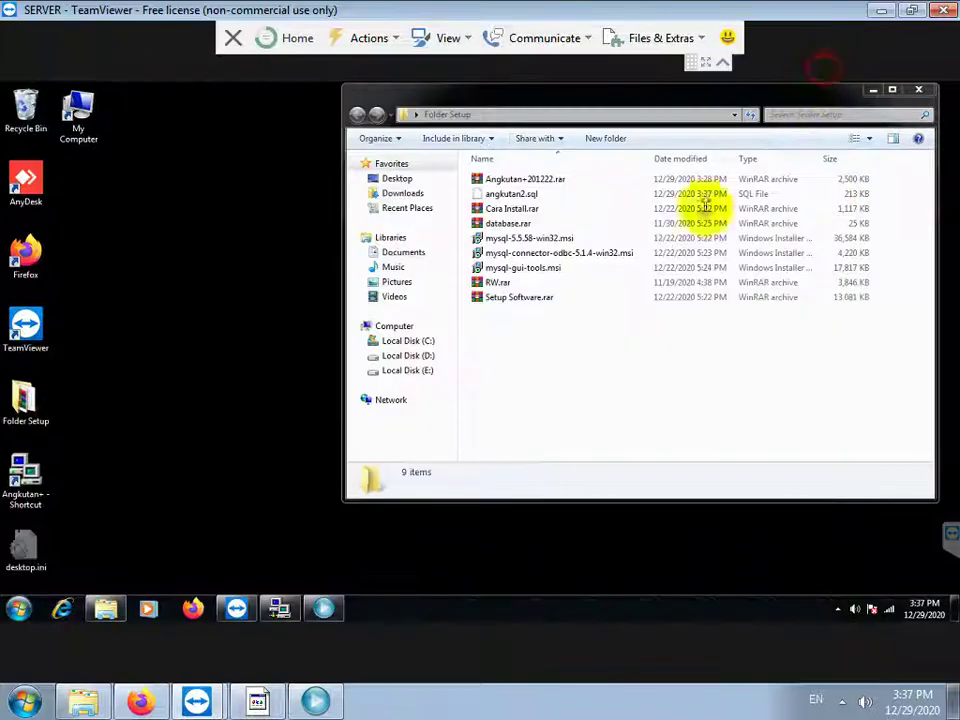
click(323, 609)
click(310, 297)
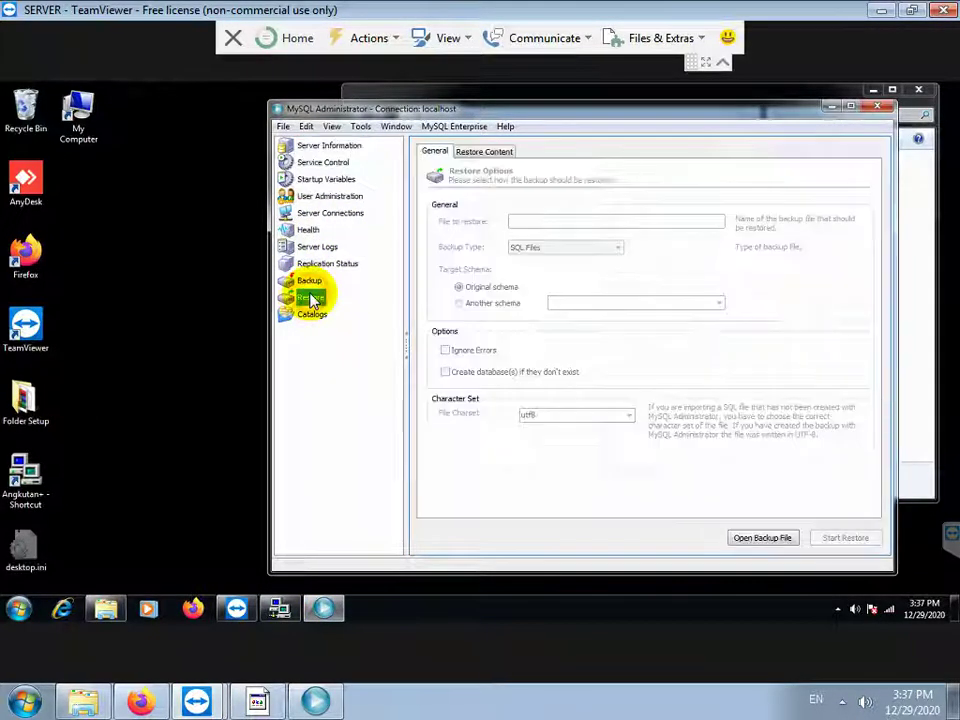
click(757, 539)
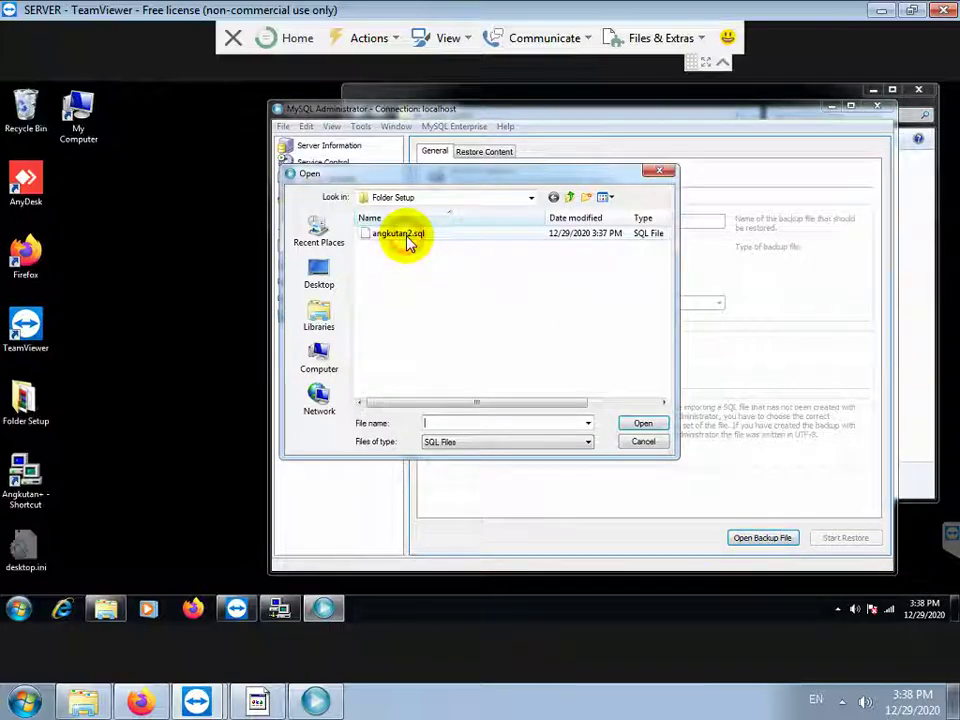
double_click(408, 244)
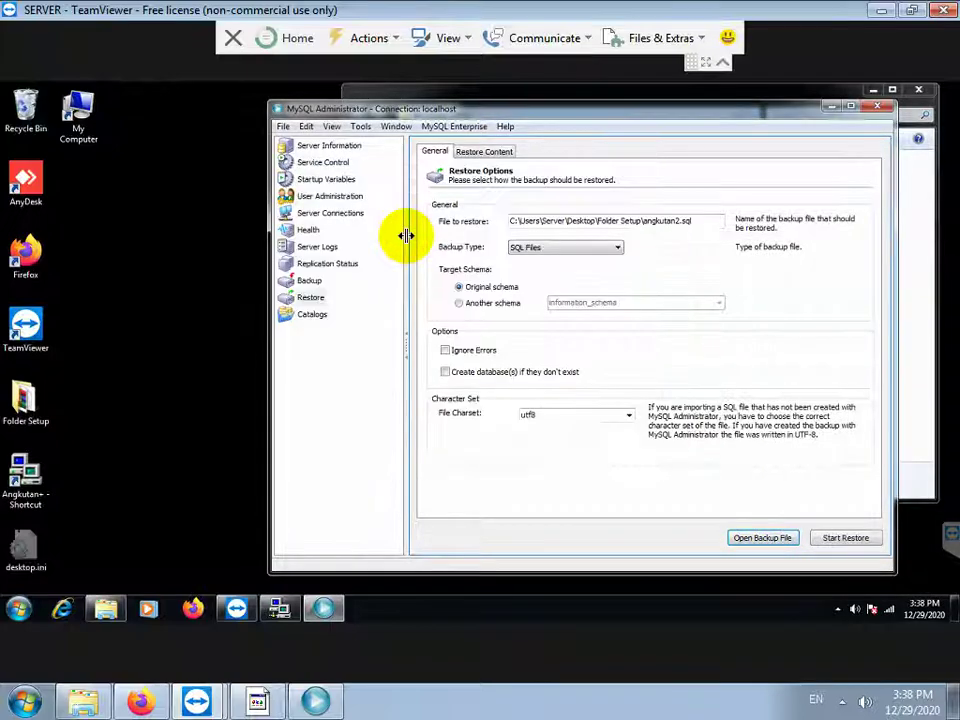
Restore the angkutan2.sql backup to its original schema and dismiss the reconnection and completion messages.
click(845, 539)
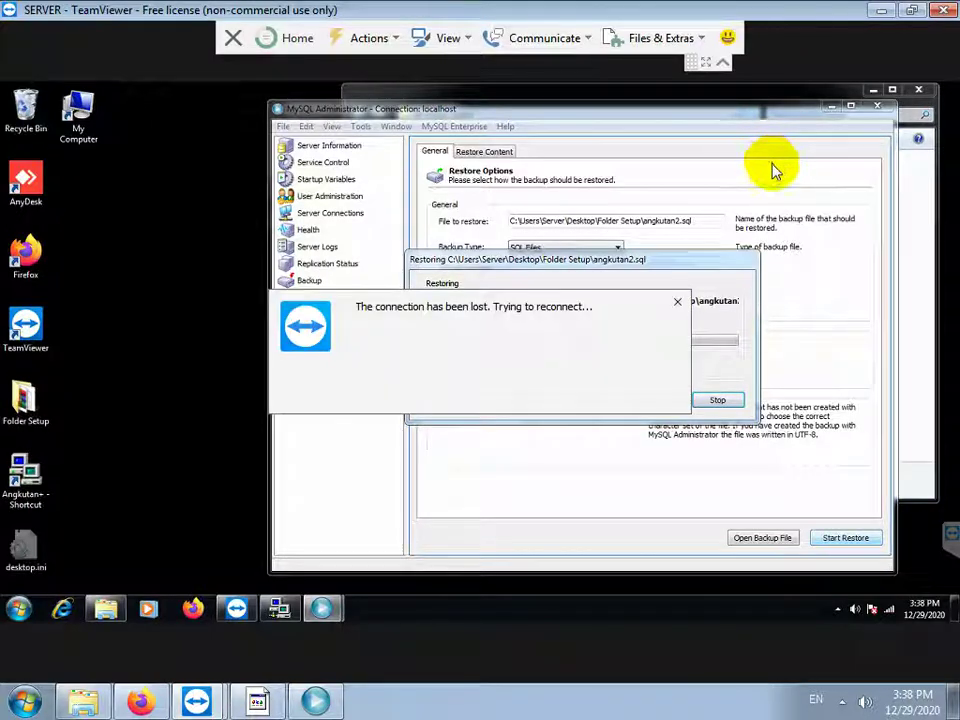
click(677, 302)
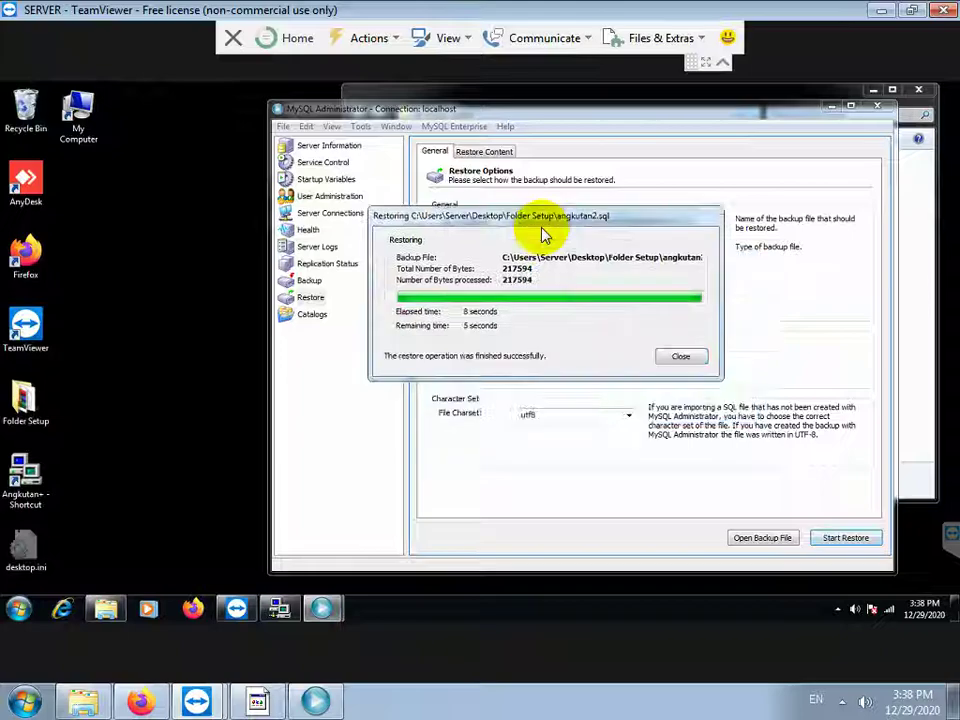
click(680, 357)
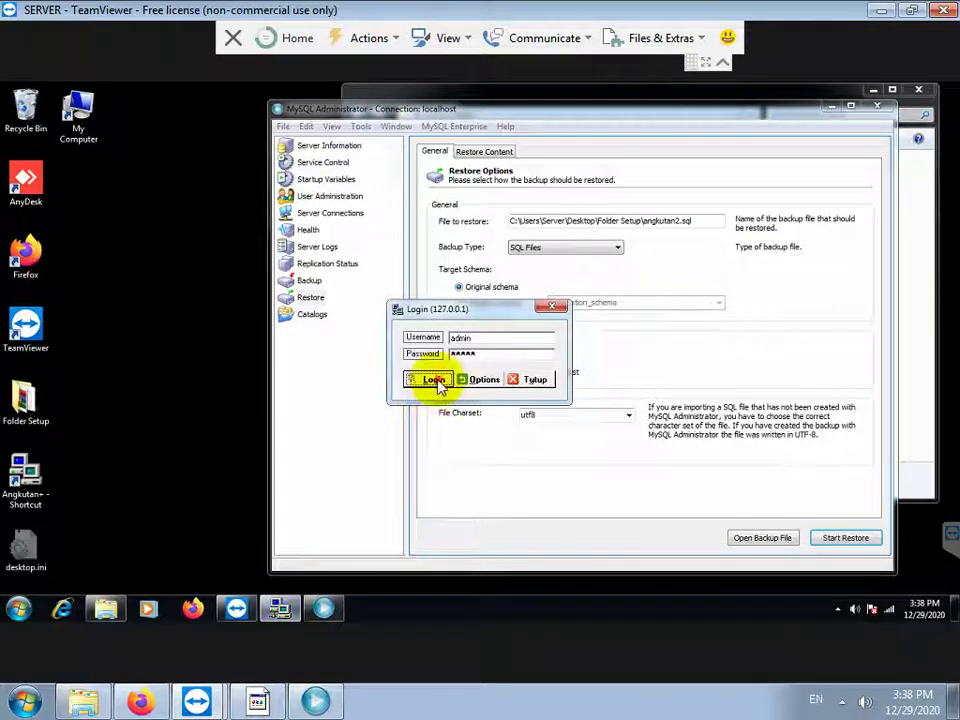
Log in to Angkutan+ with the admin account, collapse the TeamViewer toolbar, and minimize the remote Firefox window.
click(437, 386)
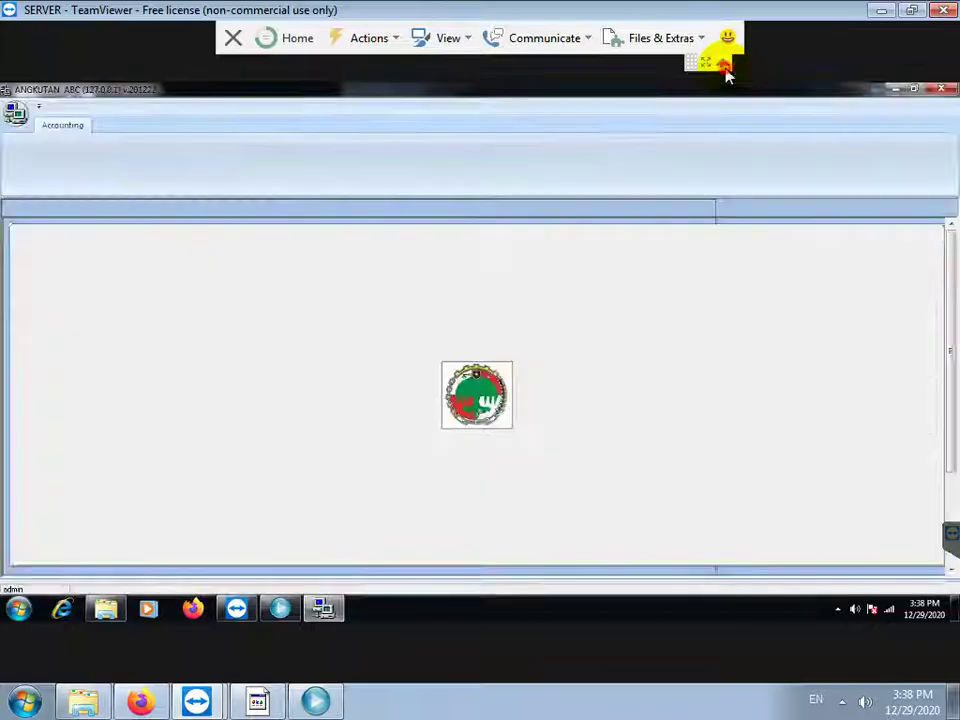
click(725, 68)
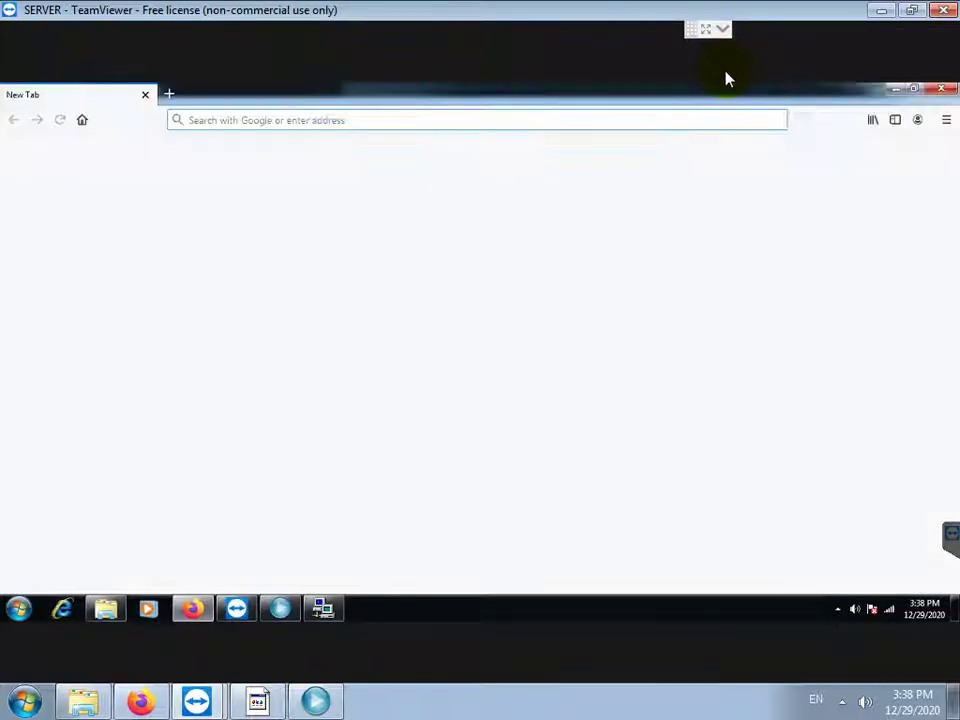
click(895, 92)
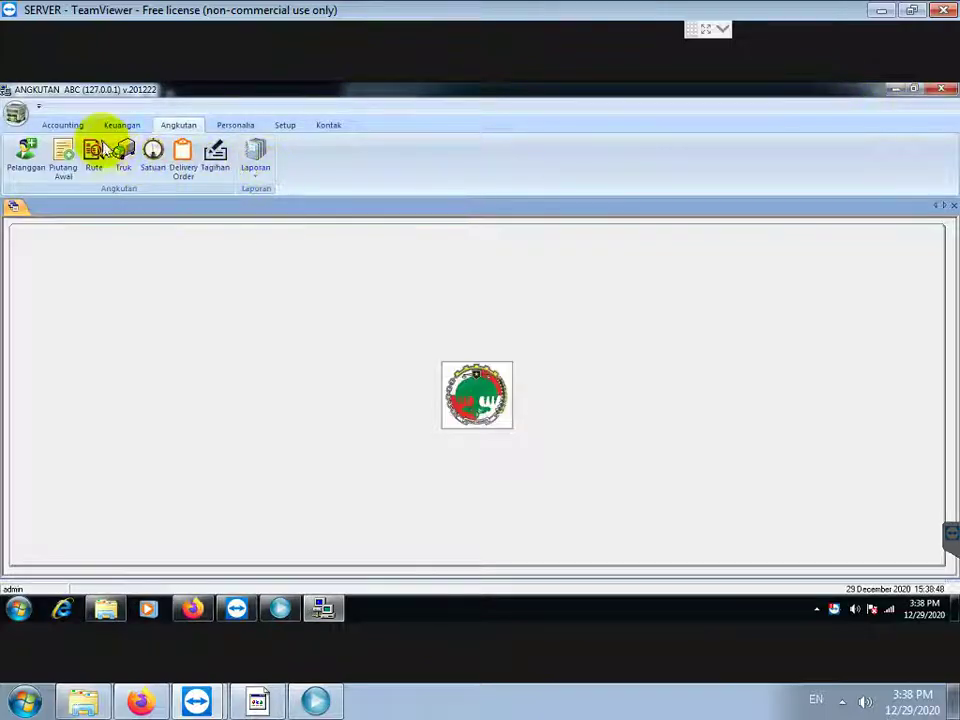
Generate the Laporan Kas finance report for the period 29/12/2001 to 29/12/2020.
click(122, 126)
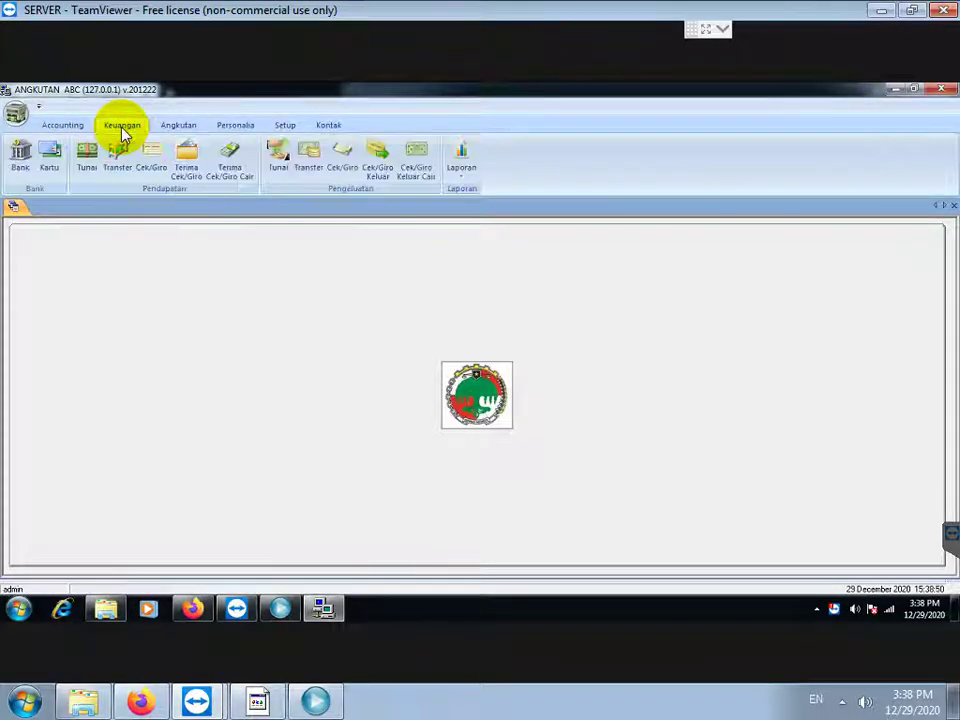
click(476, 178)
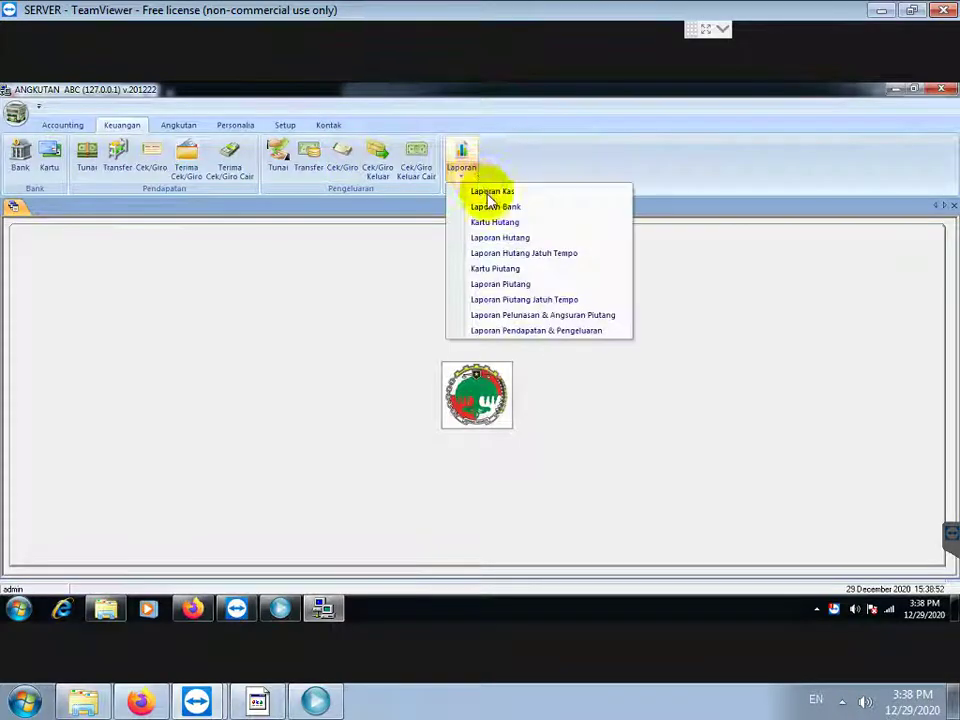
click(490, 191)
click(522, 322)
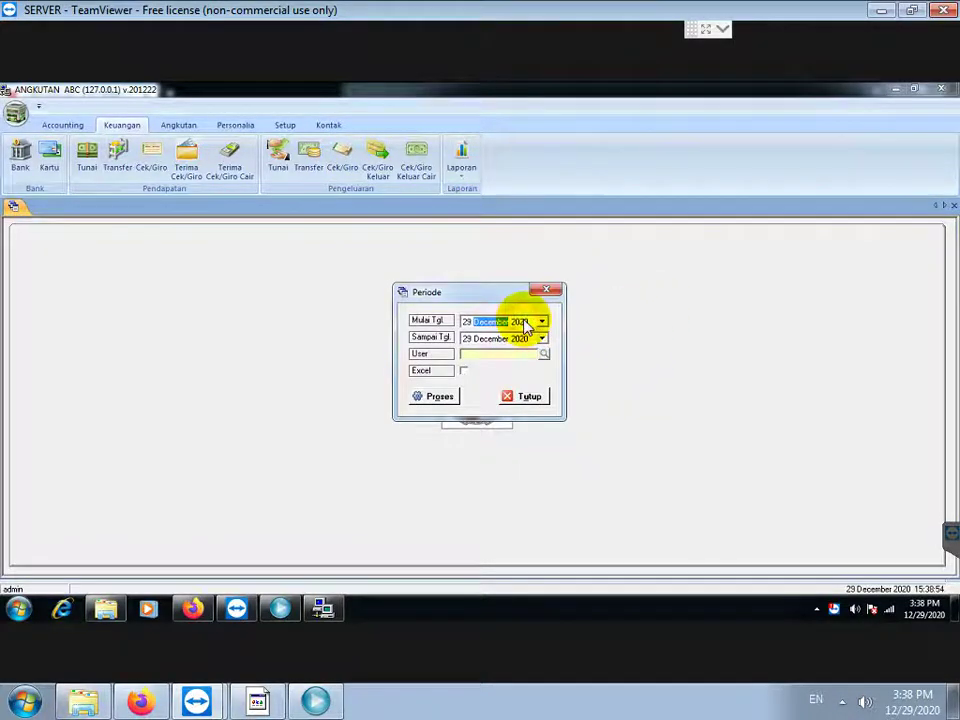
click(440, 396)
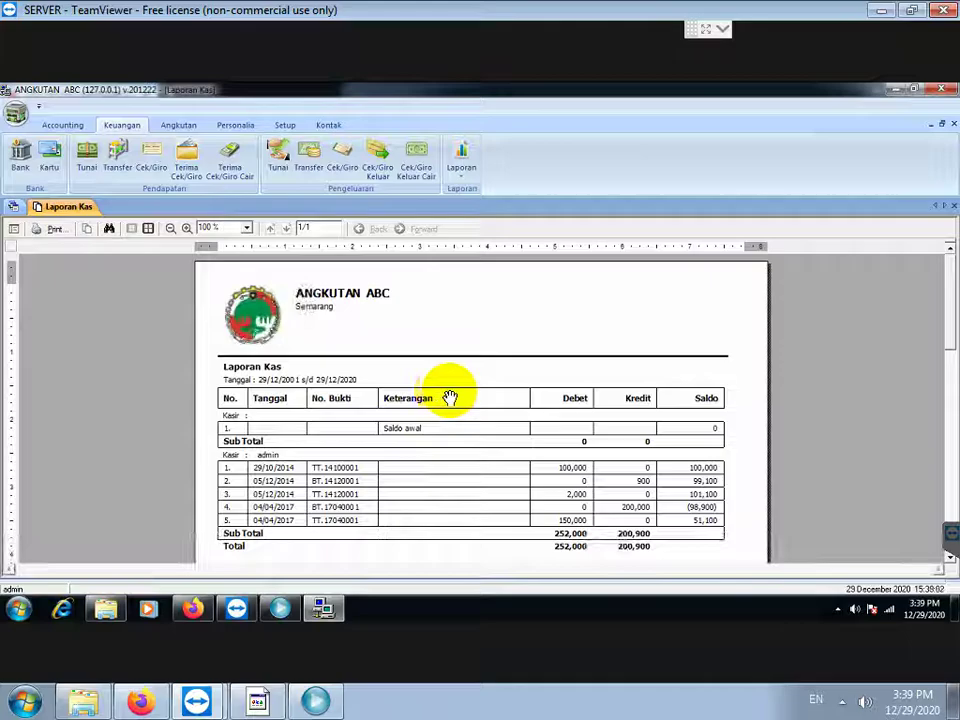
Switch to the local text notes window over the TeamViewer session.
click(258, 703)
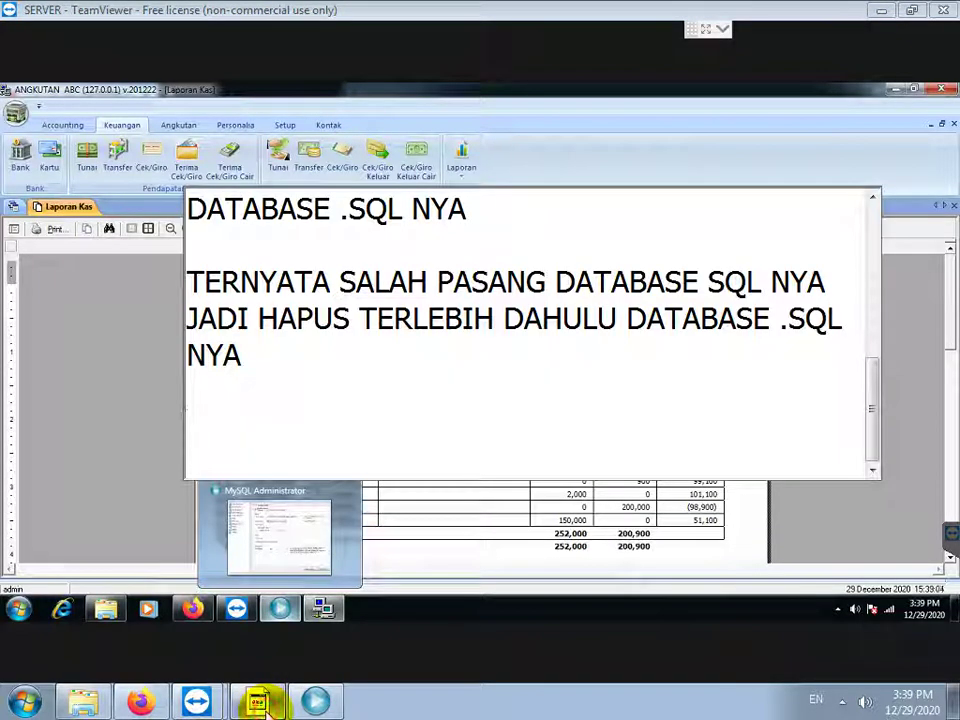